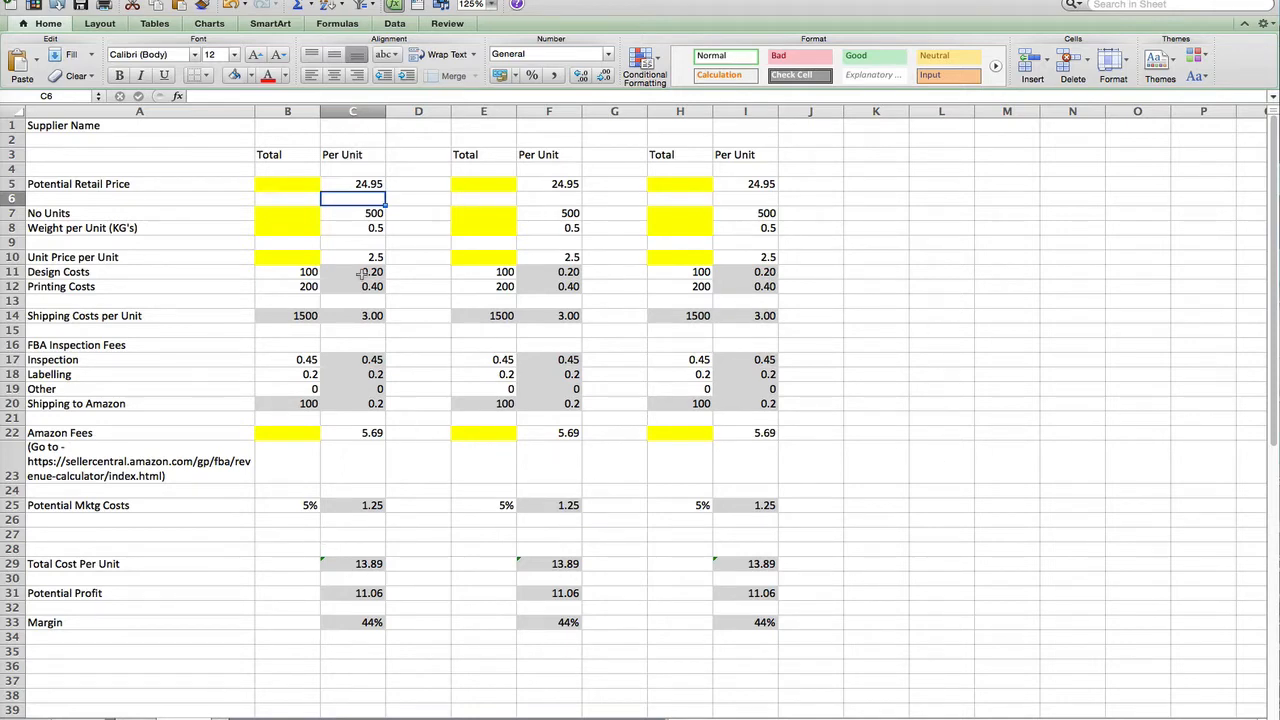
# Review the first supplier's inputs: 24.95 retail price, 500 units, weight and unit price
pyautogui.click(358, 183)
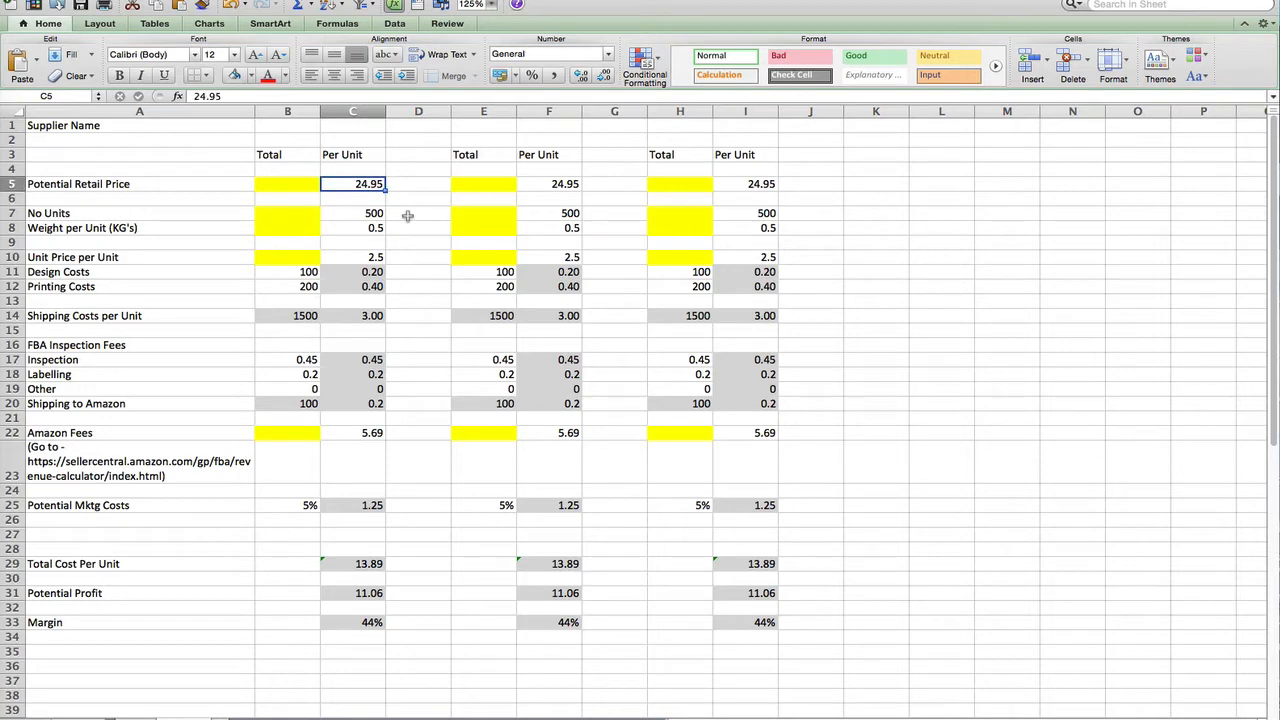
pyautogui.click(358, 212)
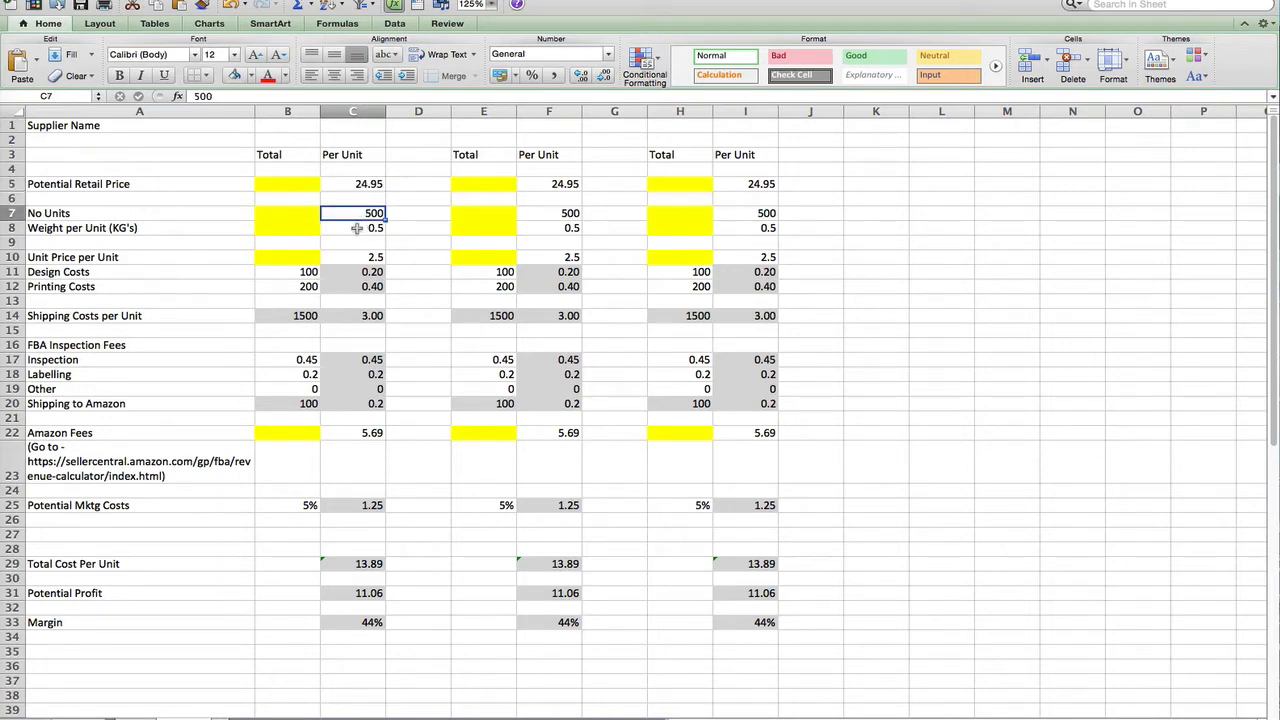
pyautogui.click(357, 229)
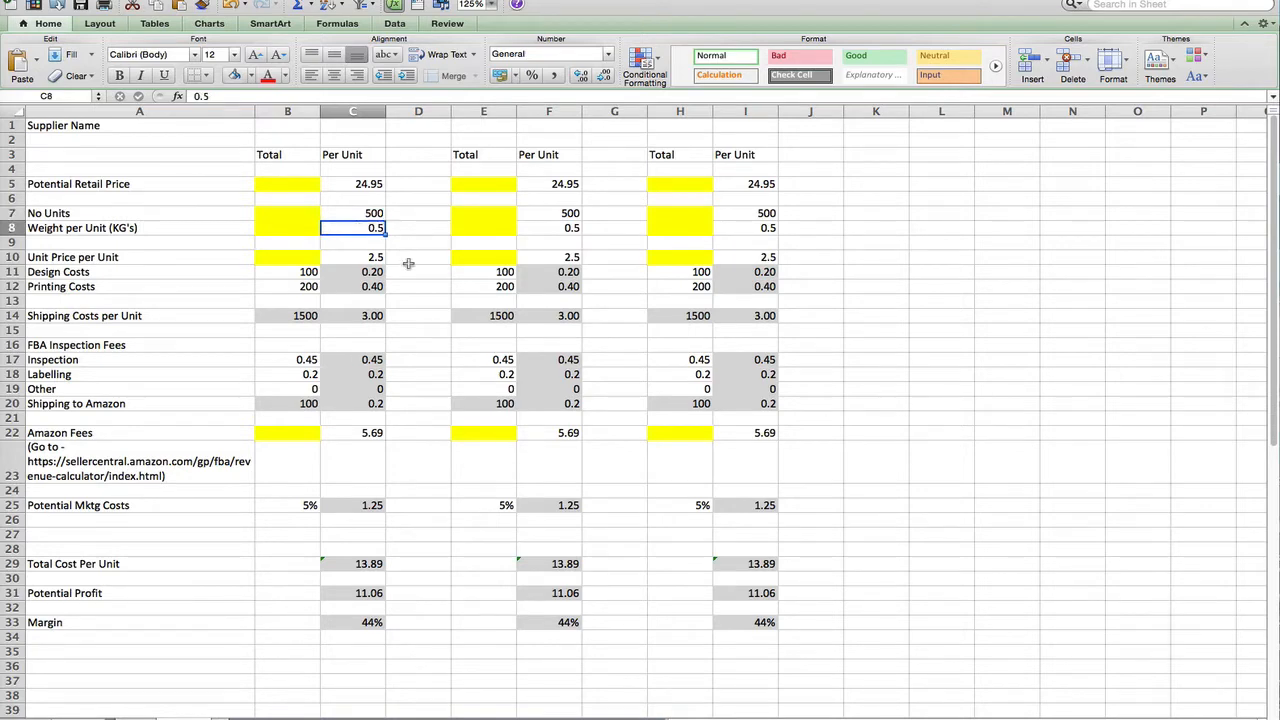
pyautogui.click(352, 257)
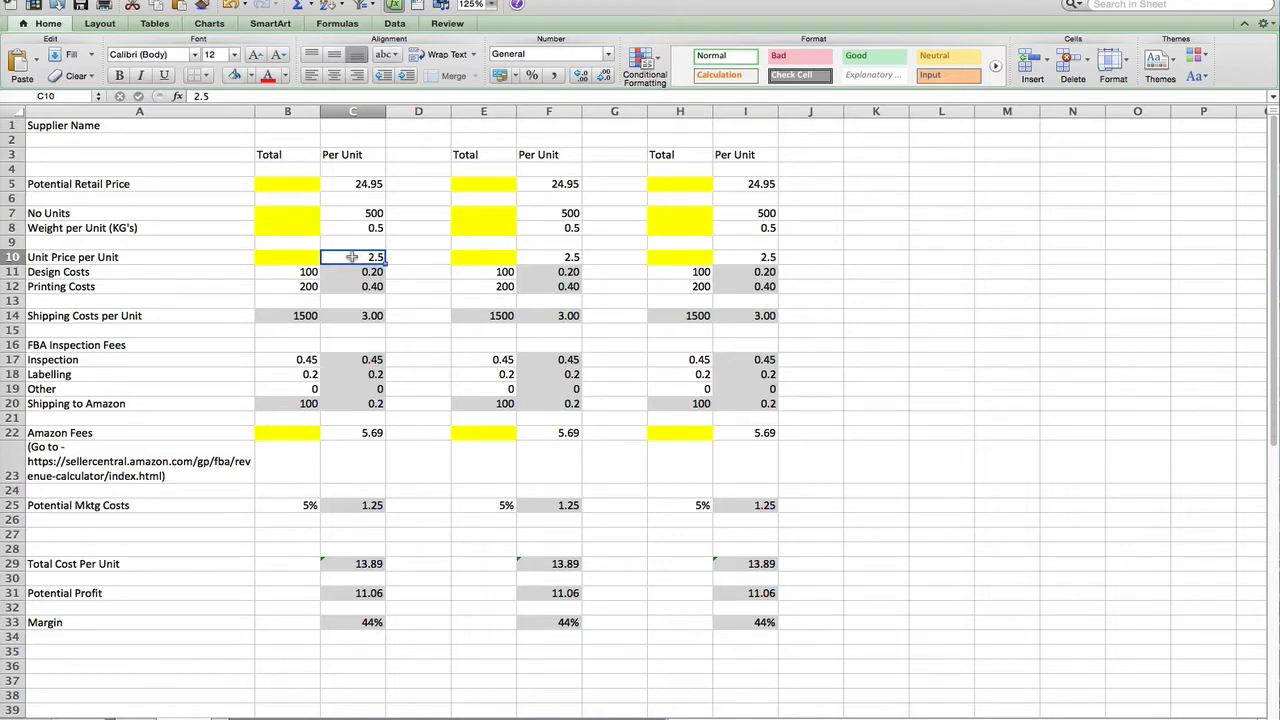
pyautogui.click(354, 185)
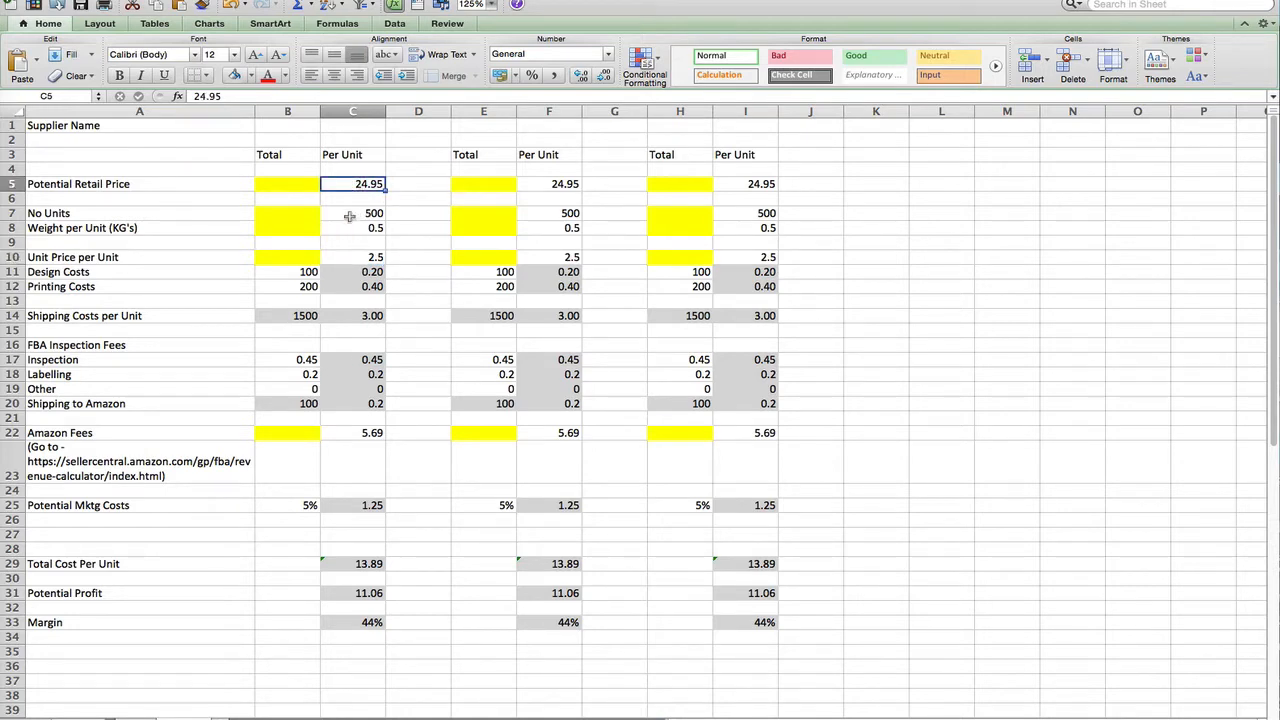
pyautogui.click(350, 214)
pyautogui.click(353, 242)
pyautogui.click(349, 257)
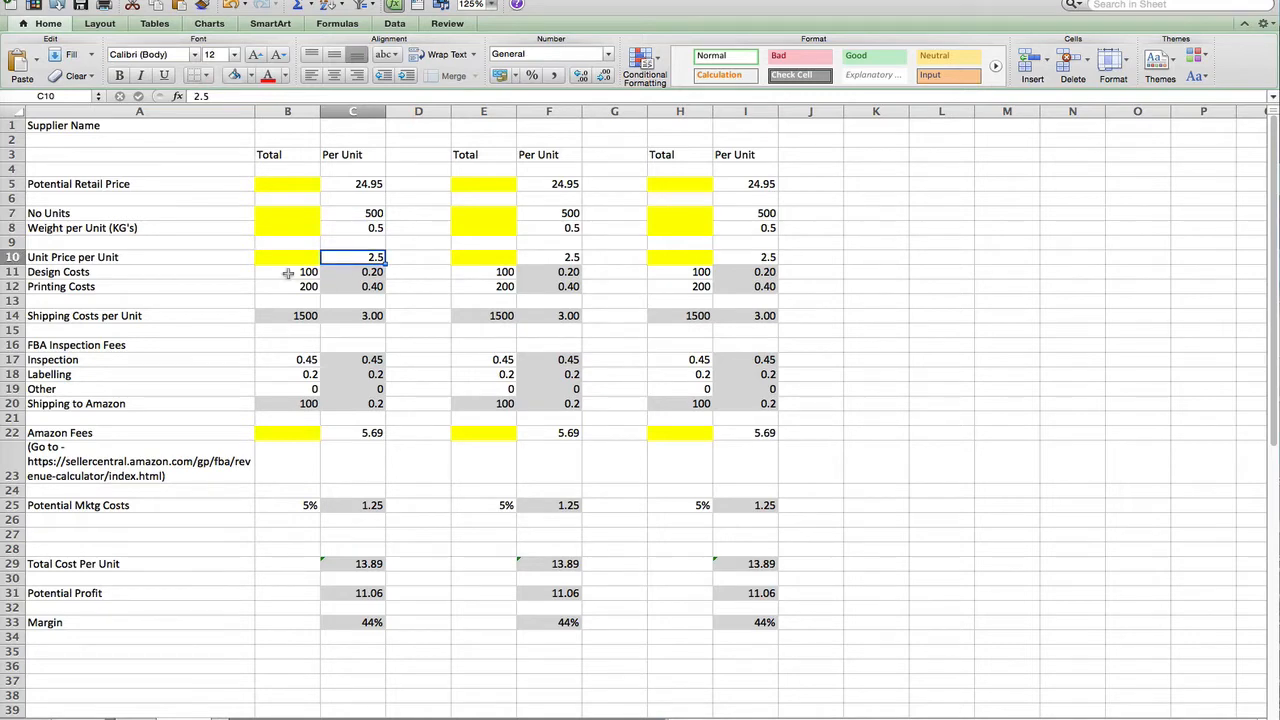
# Enter 50 in B11 as the design costs total and verify C11's =B11/C7 formula
pyautogui.click(287, 272)
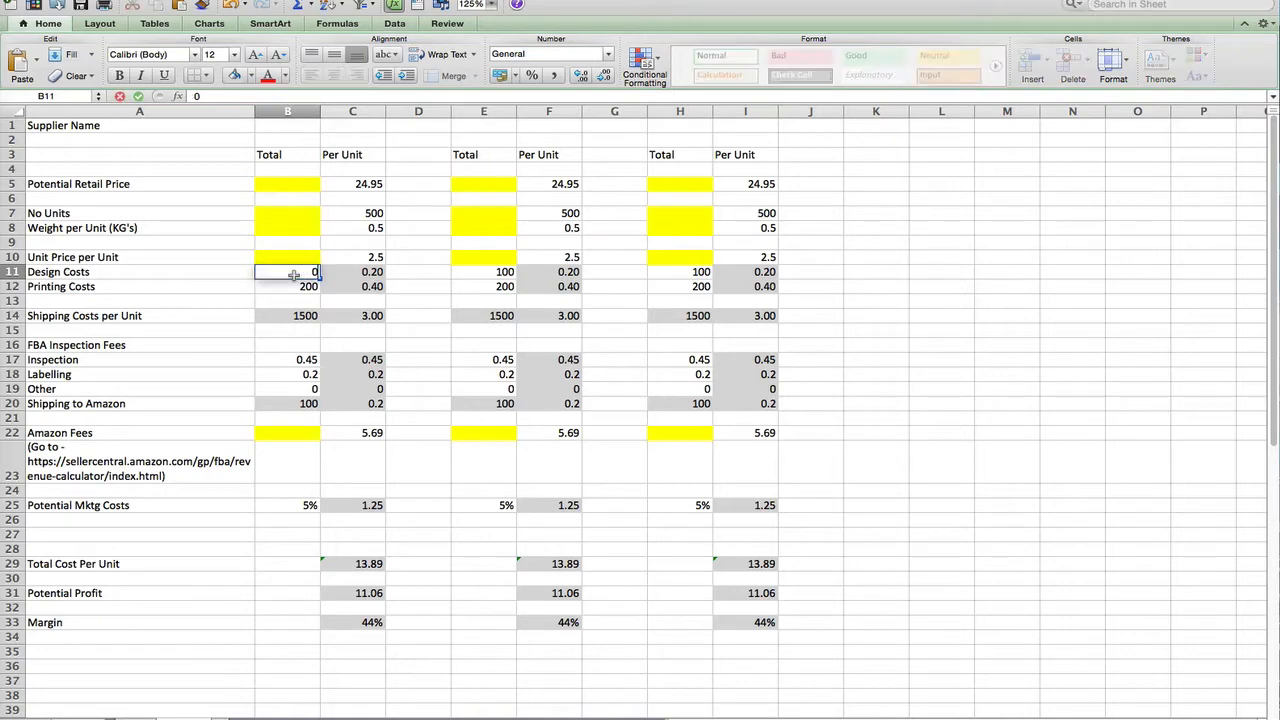
pyautogui.write('0')
pyautogui.press('Return')
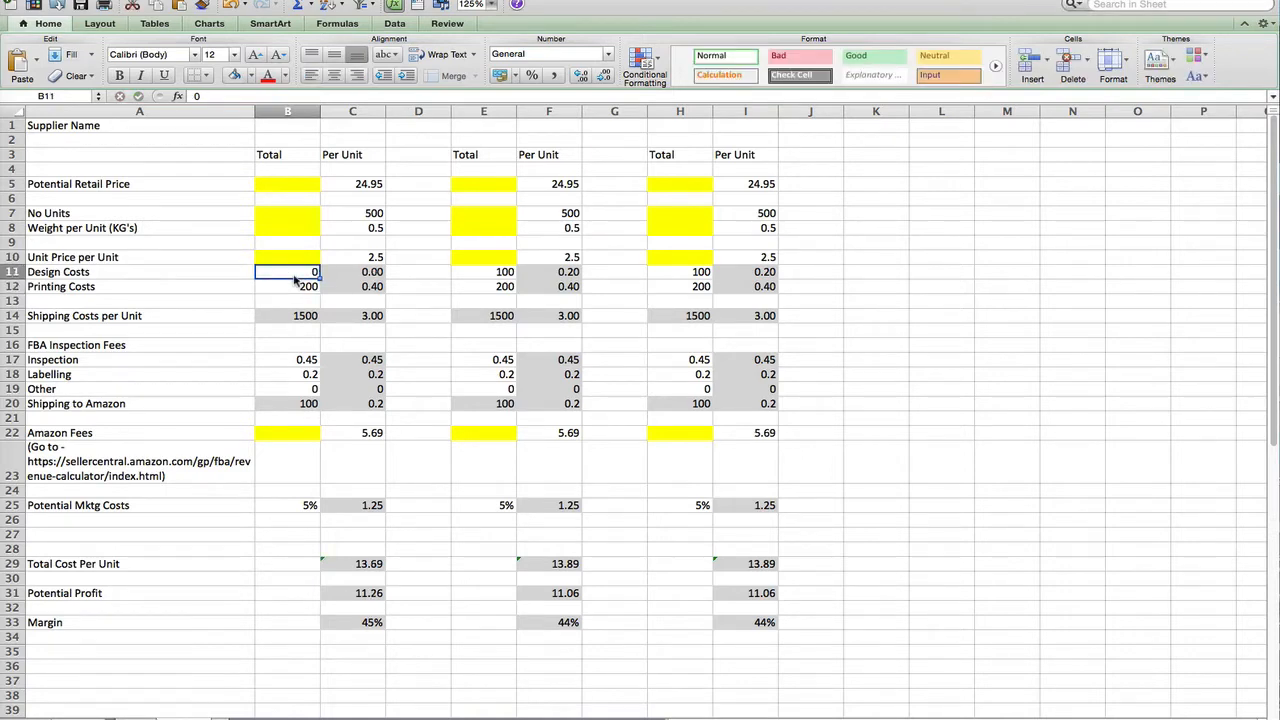
pyautogui.click(365, 274)
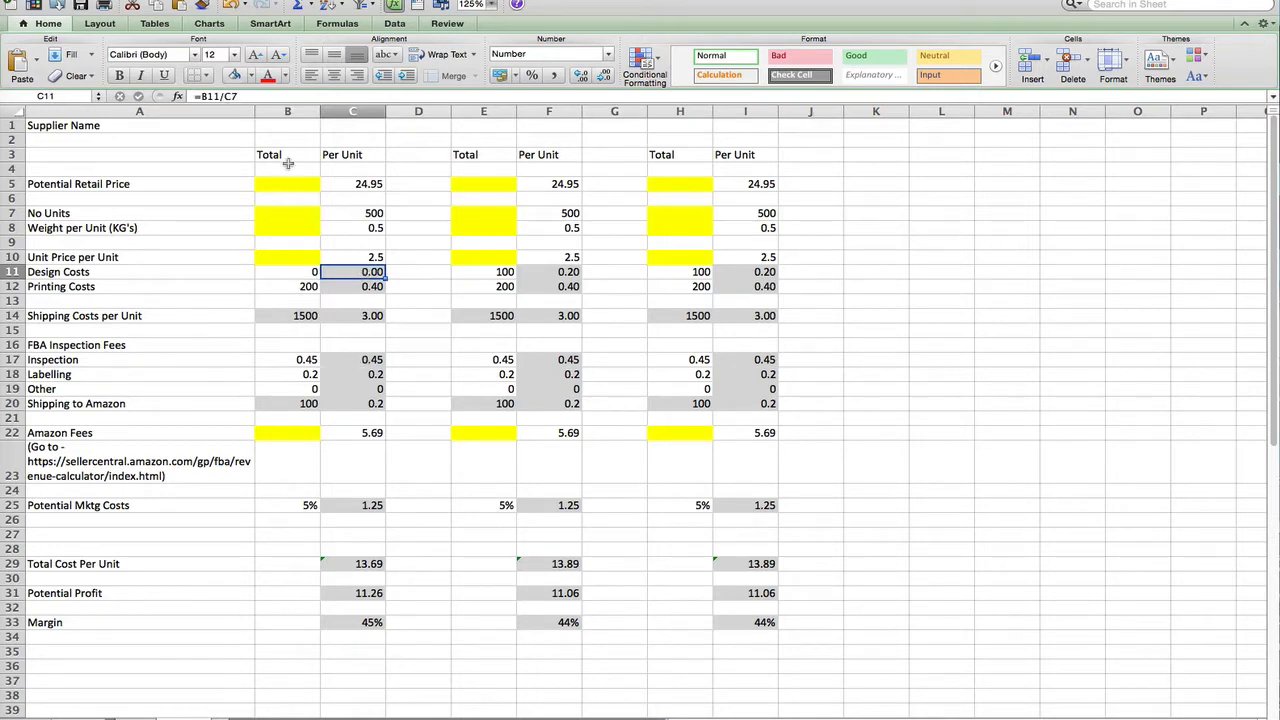
pyautogui.click(352, 215)
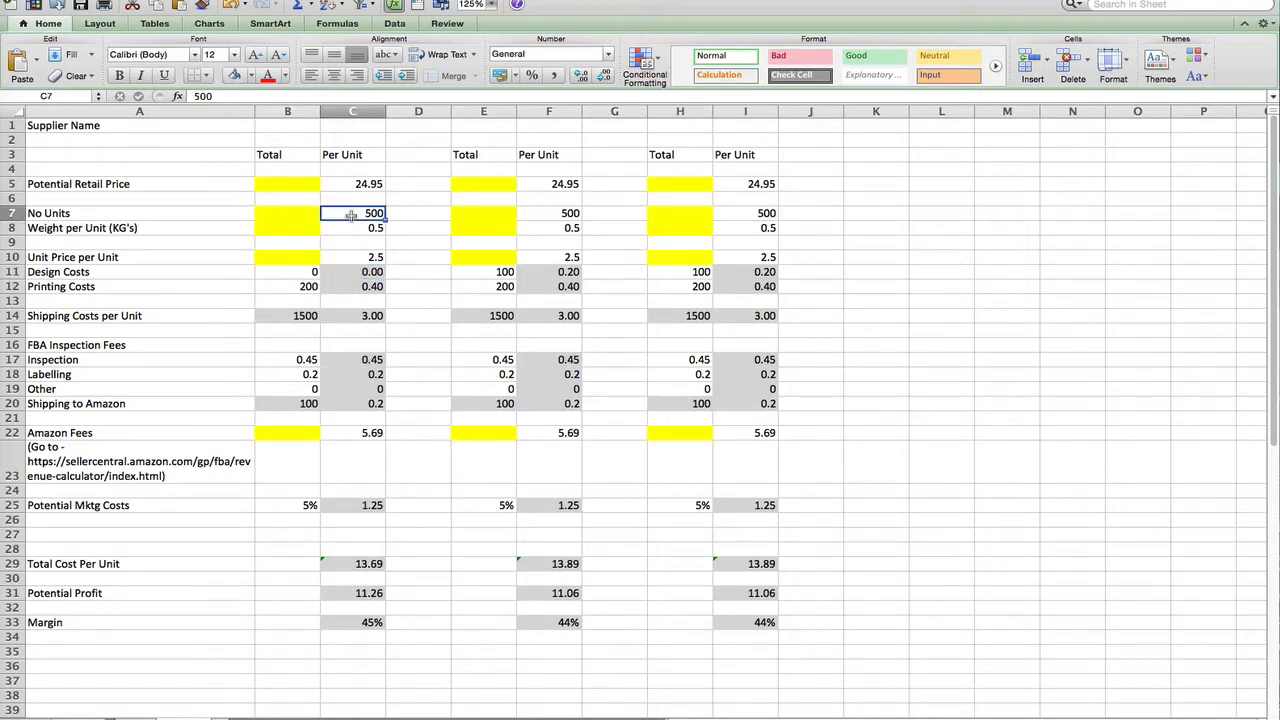
pyautogui.click(350, 272)
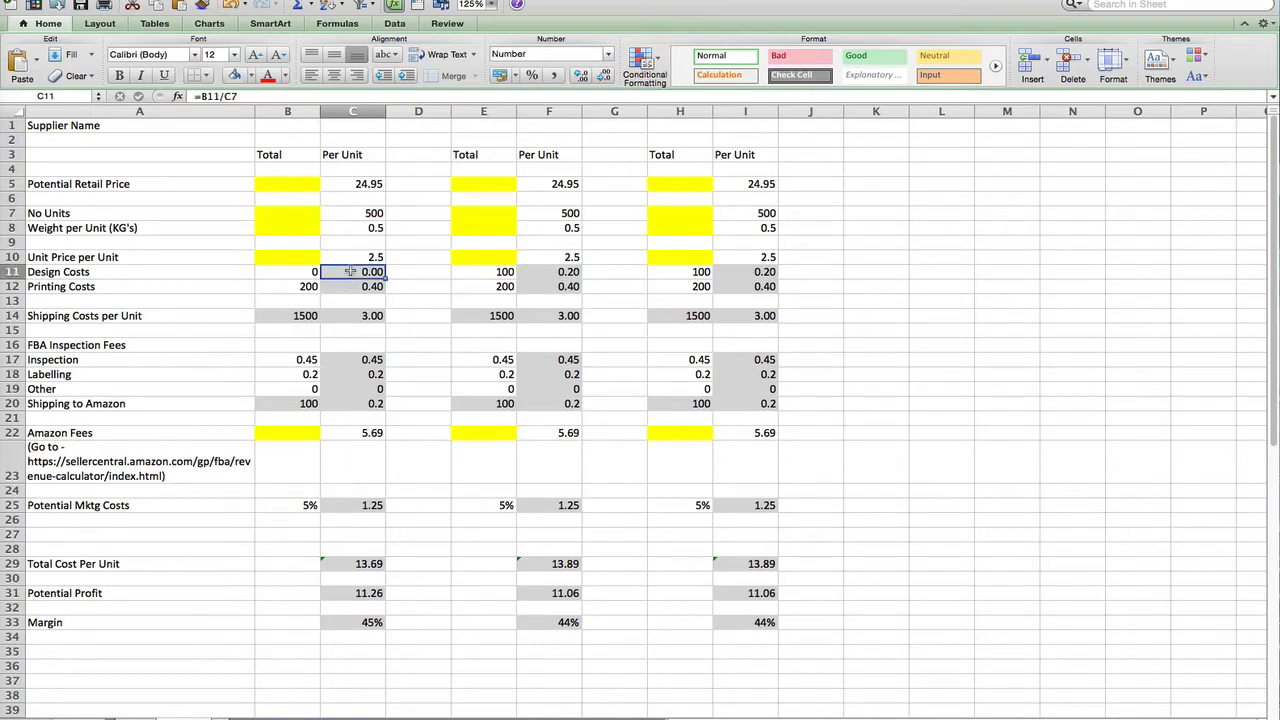
pyautogui.press('Left')
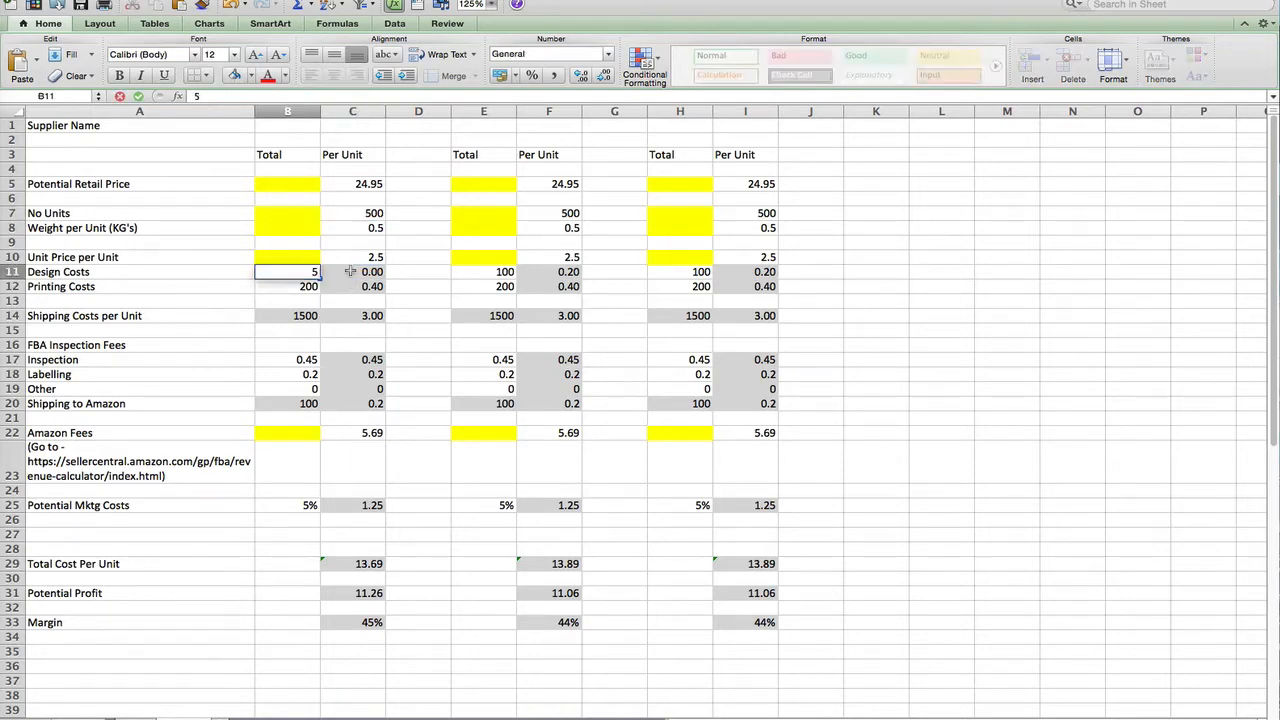
pyautogui.write('50')
pyautogui.press('Return')
pyautogui.click(352, 274)
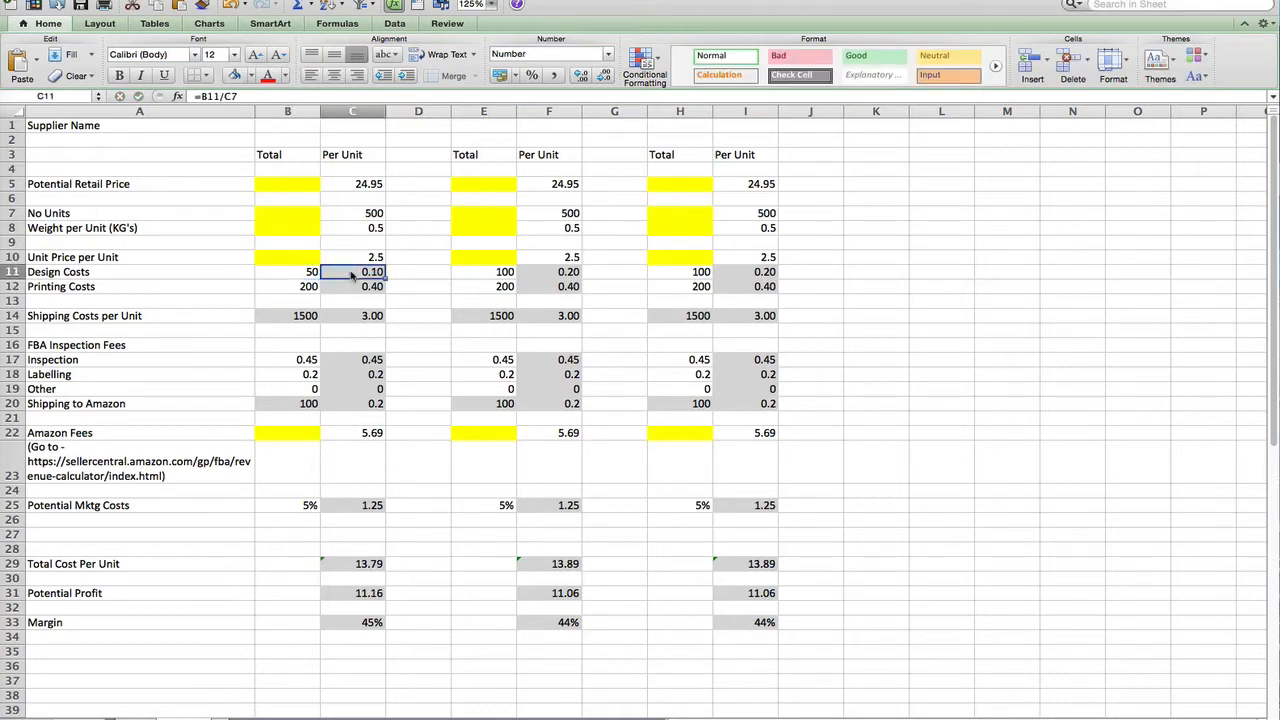
pyautogui.click(280, 286)
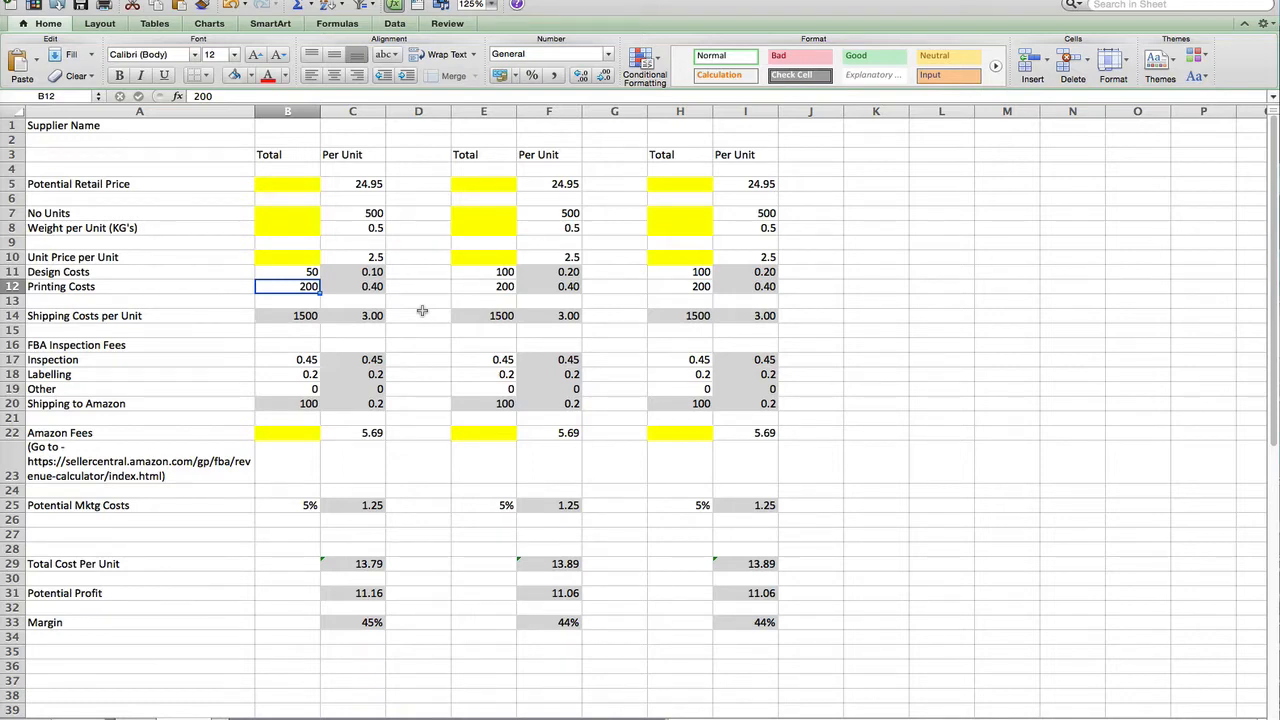
# Enter 230 in B12 and confirm C12 now shows 0.46 per unit
pyautogui.click(354, 289)
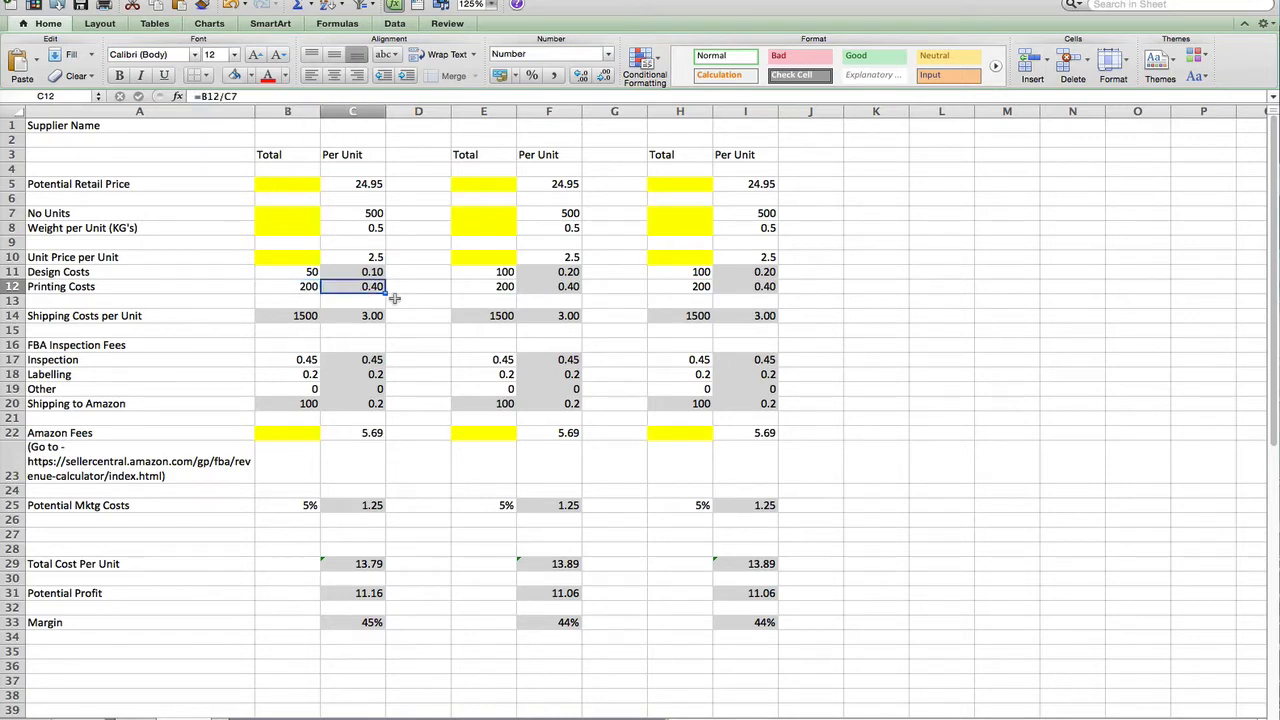
pyautogui.click(288, 289)
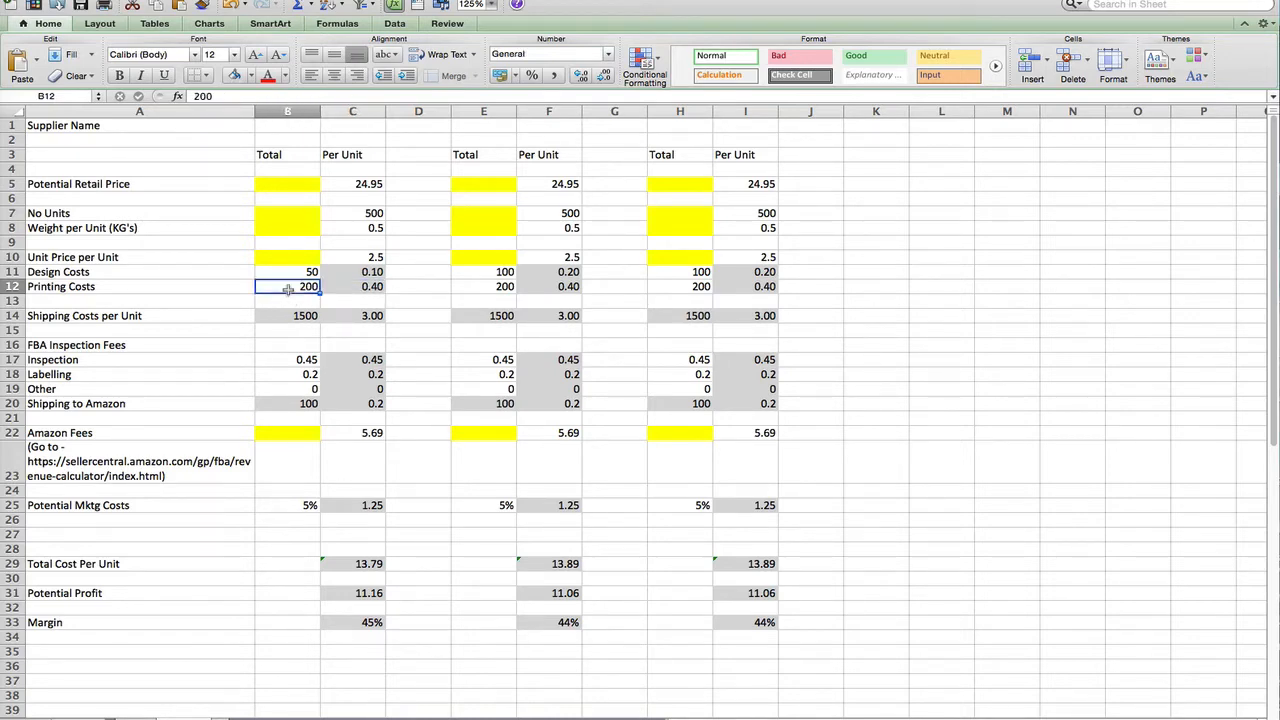
pyautogui.write('230')
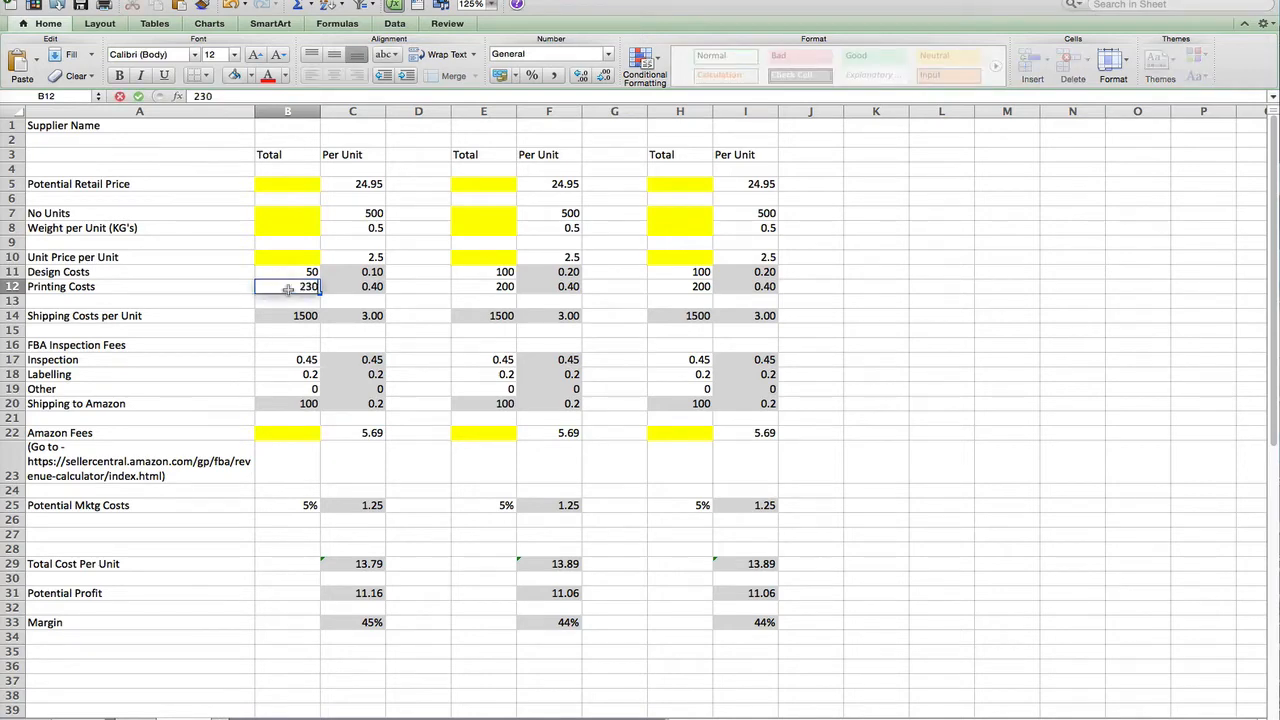
pyautogui.press('Return')
pyautogui.click(372, 289)
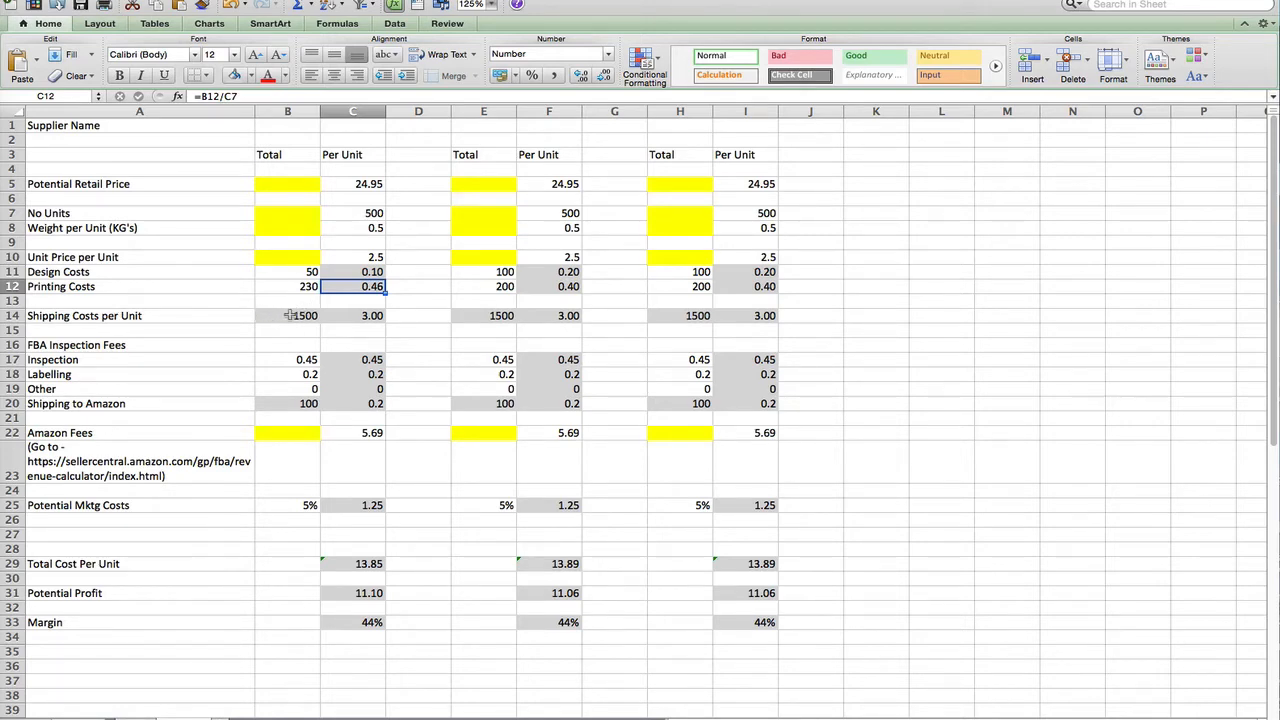
# Overwrite B14's =(C8*C7)*6 shipping formula with 1200, yielding 2.40 per unit in C14
pyautogui.click(289, 315)
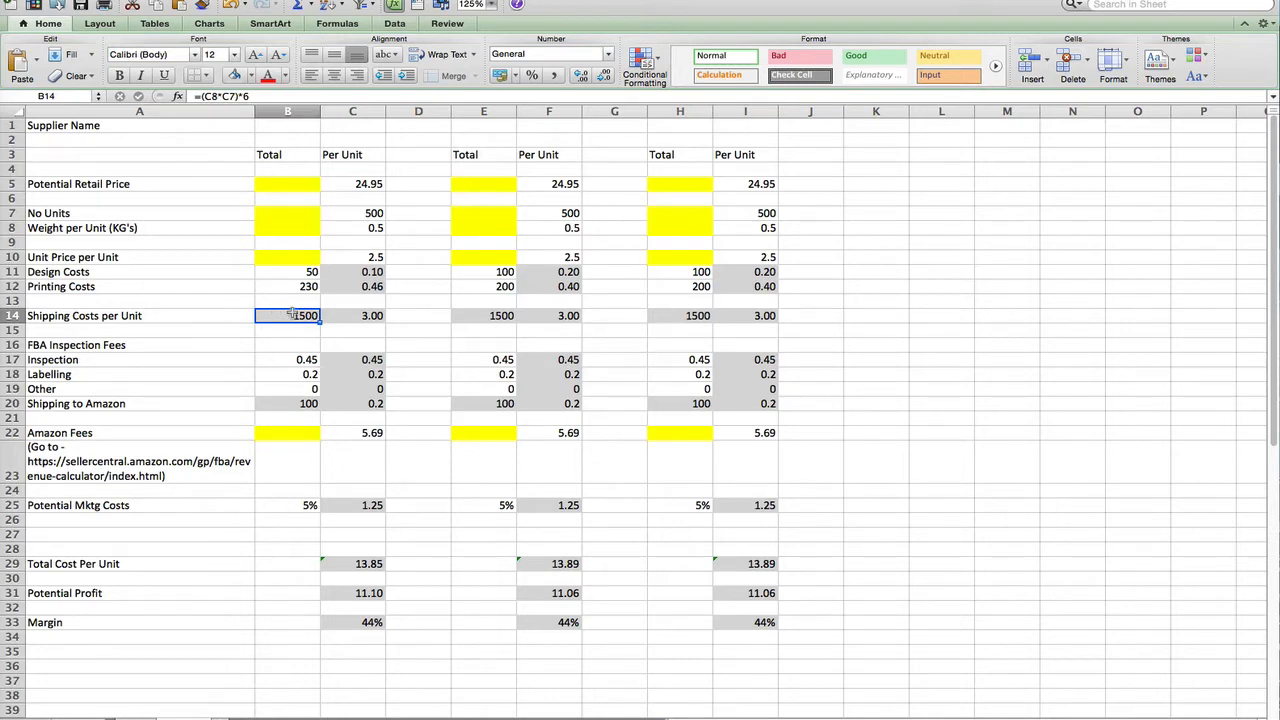
pyautogui.click(348, 228)
pyautogui.click(344, 213)
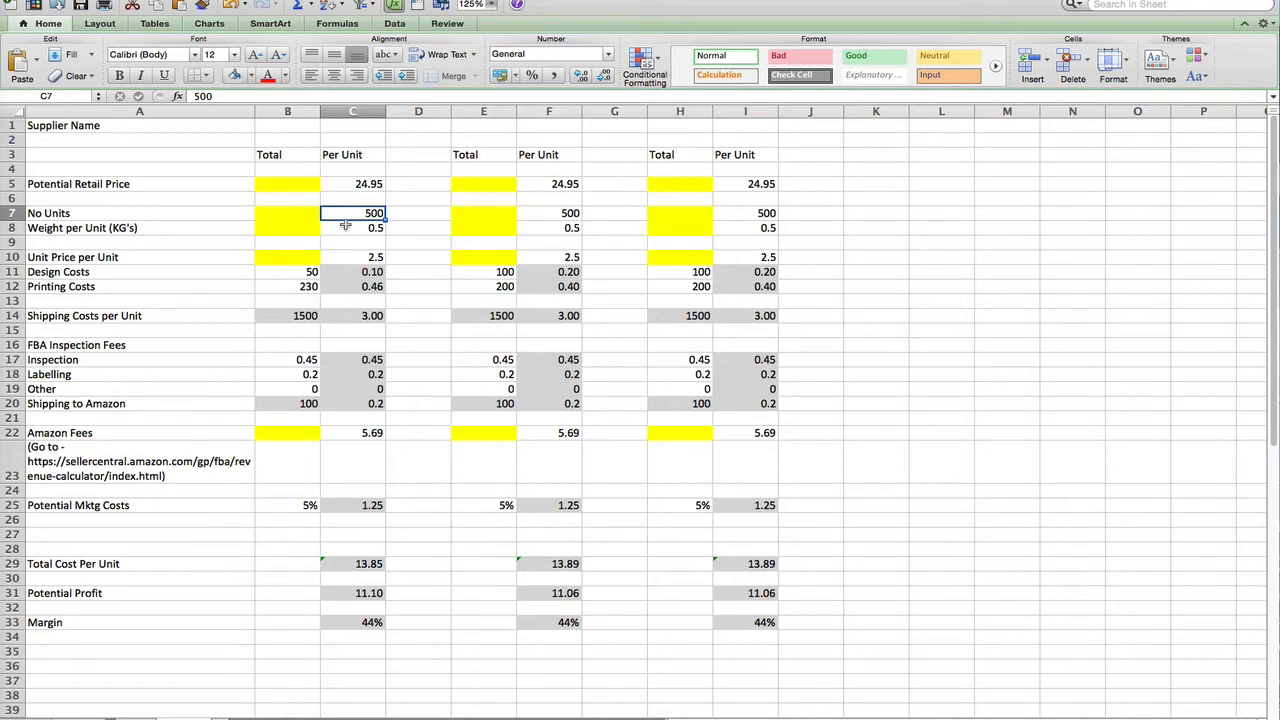
pyautogui.click(350, 224)
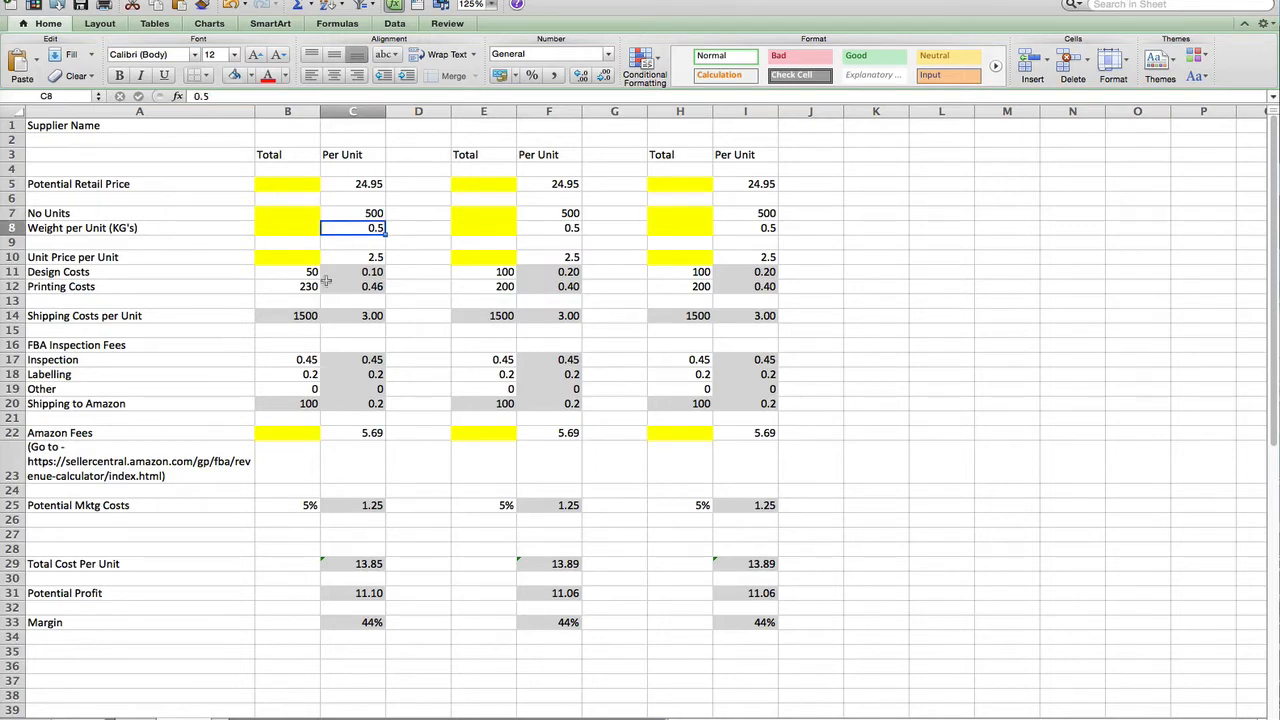
pyautogui.click(283, 315)
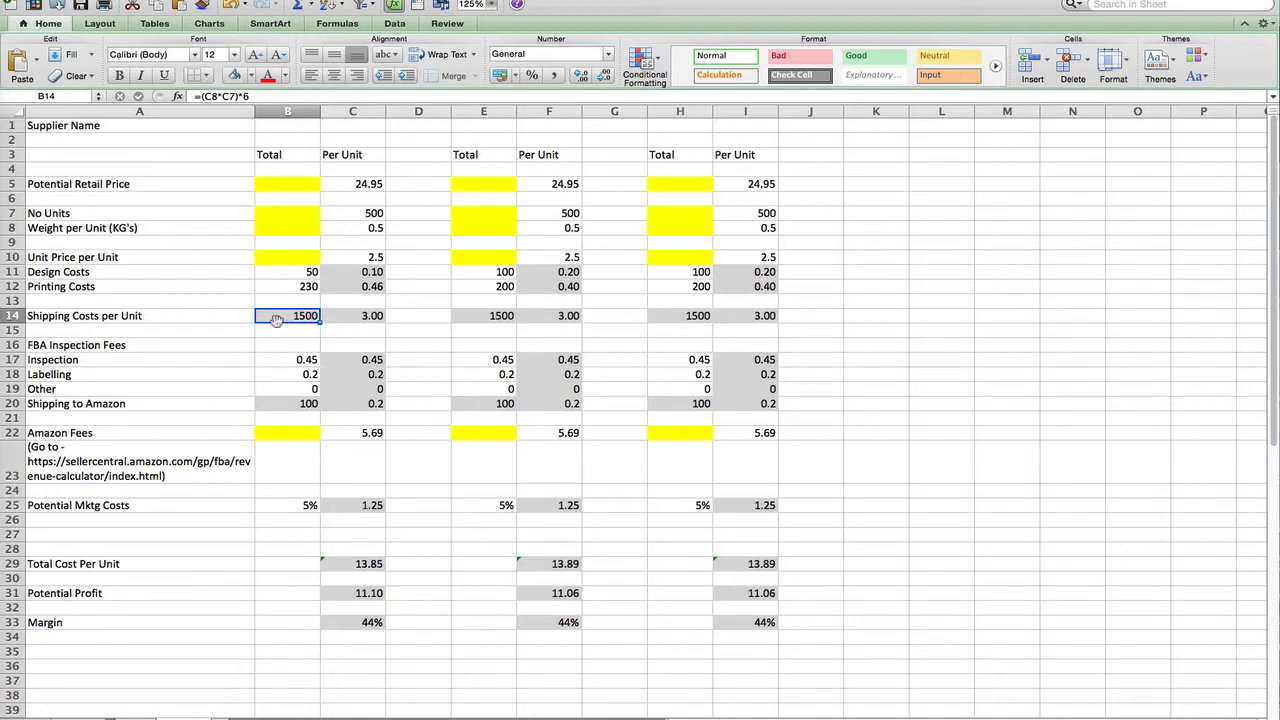
pyautogui.write('1200')
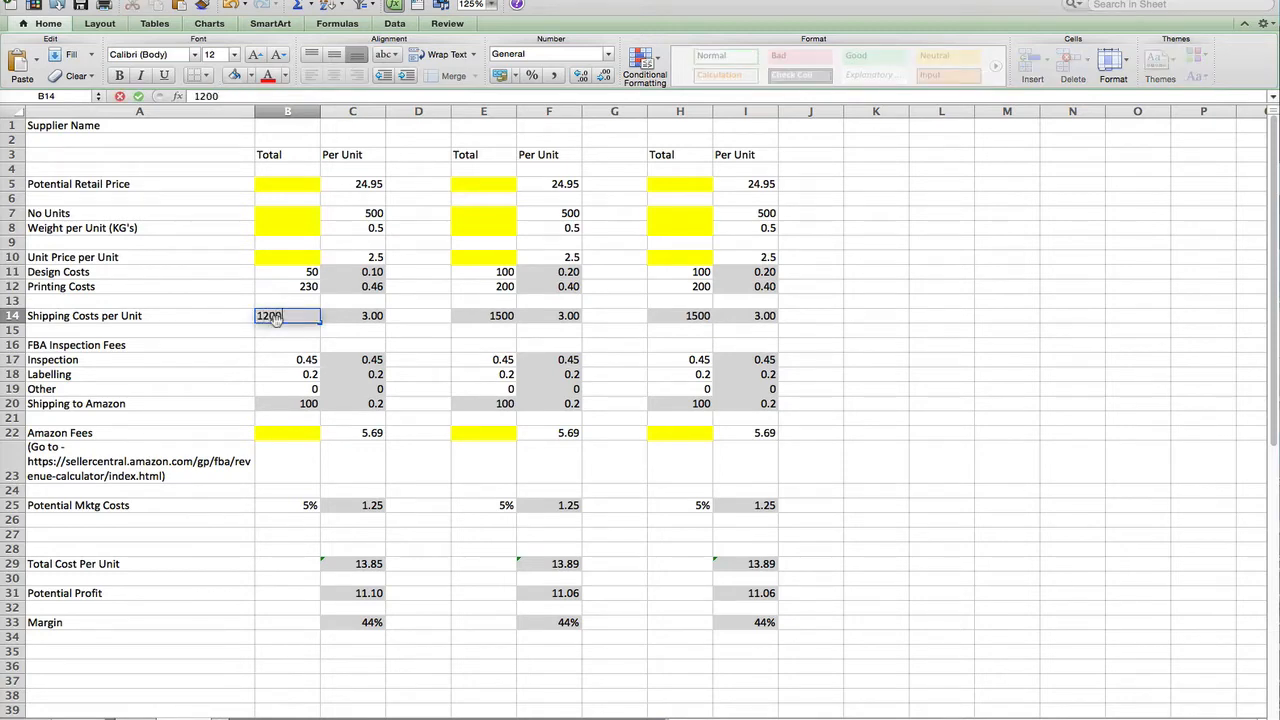
pyautogui.press('Return')
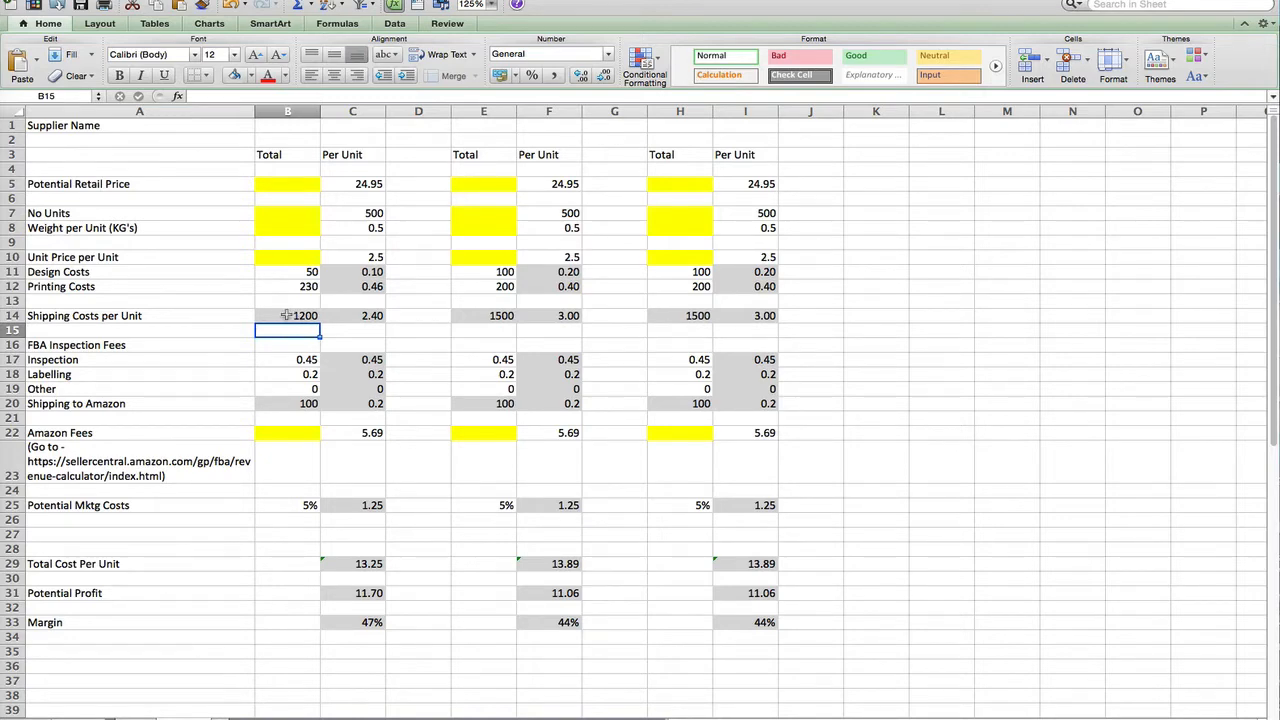
pyautogui.click(289, 315)
pyautogui.click(352, 315)
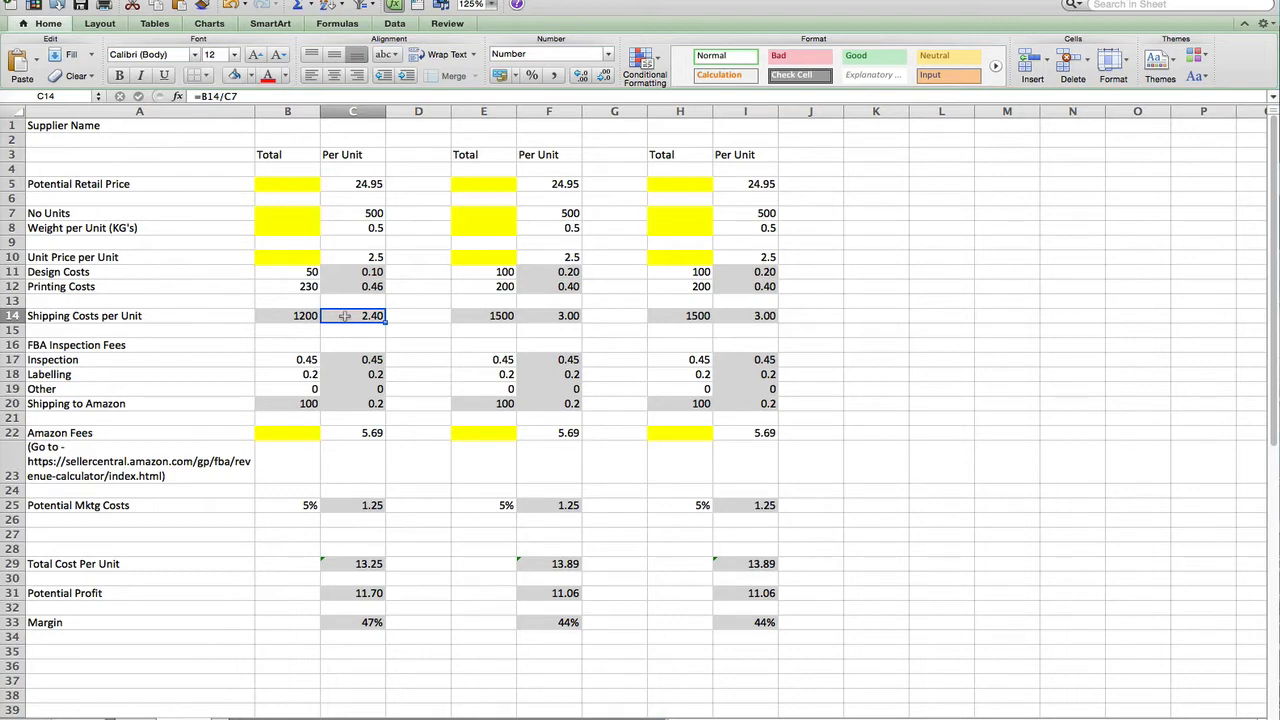
pyautogui.scroll(-3, 149, 352)
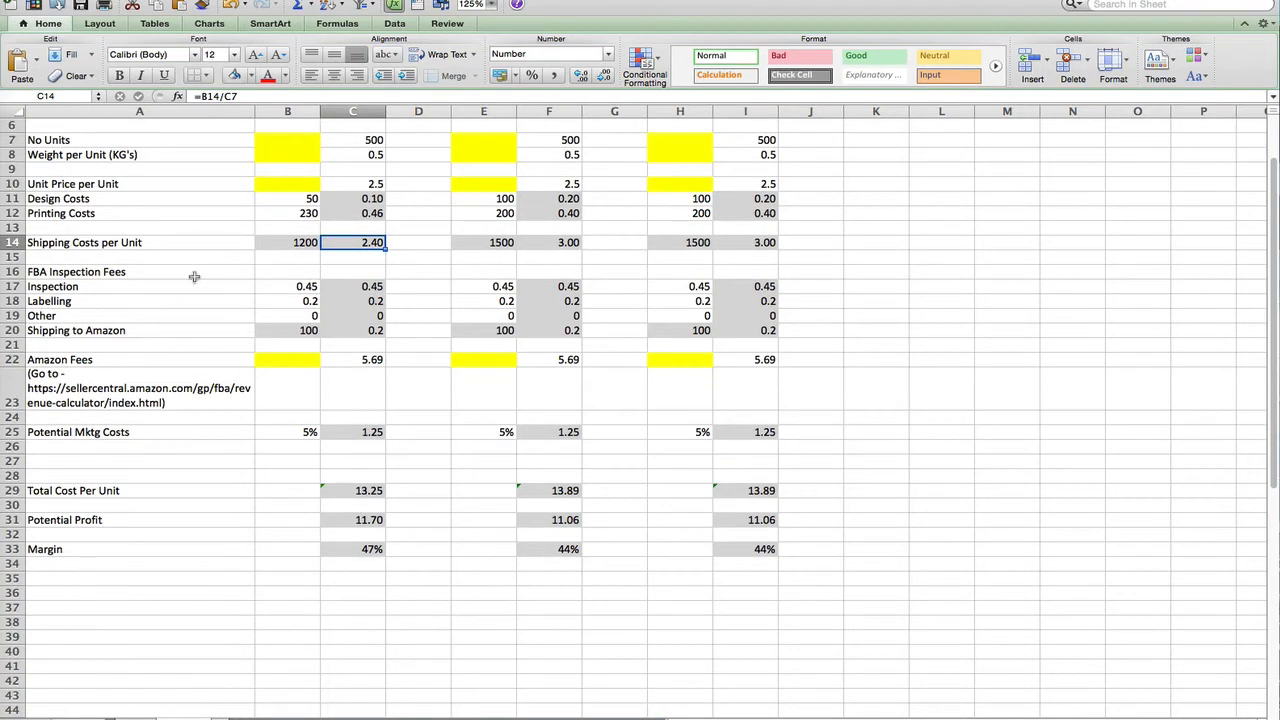
pyautogui.click(284, 286)
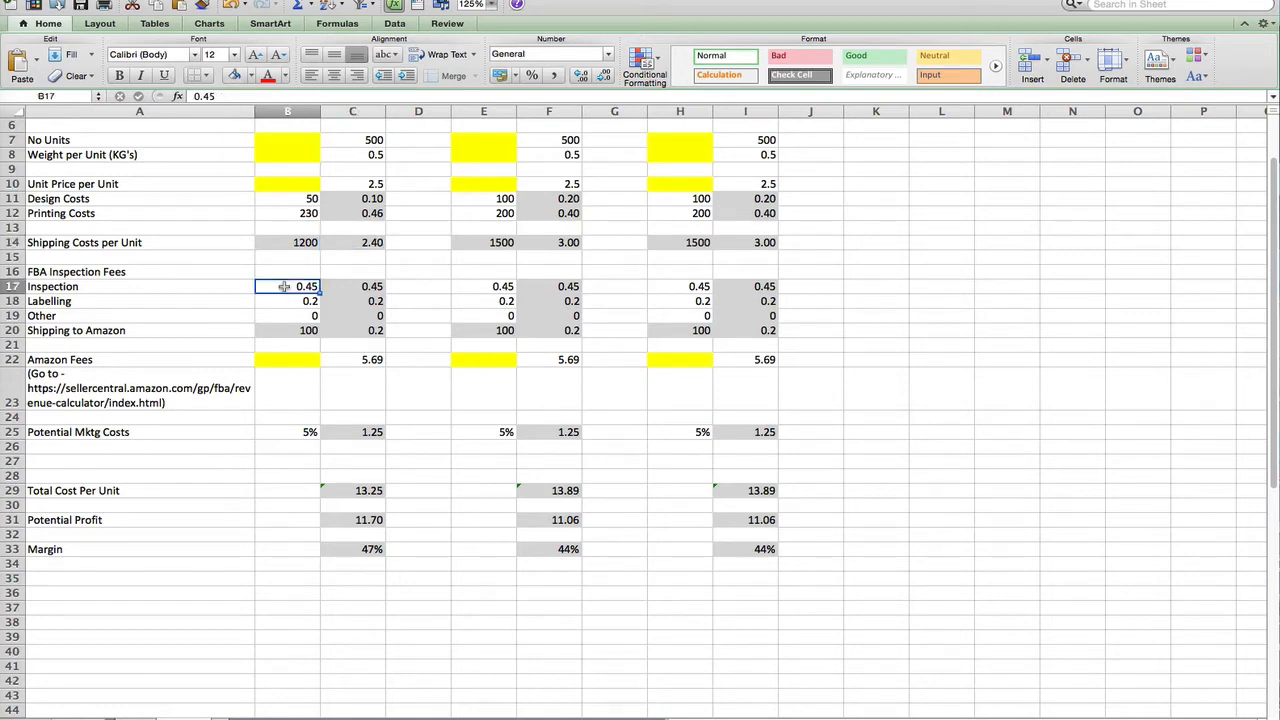
pyautogui.click(284, 300)
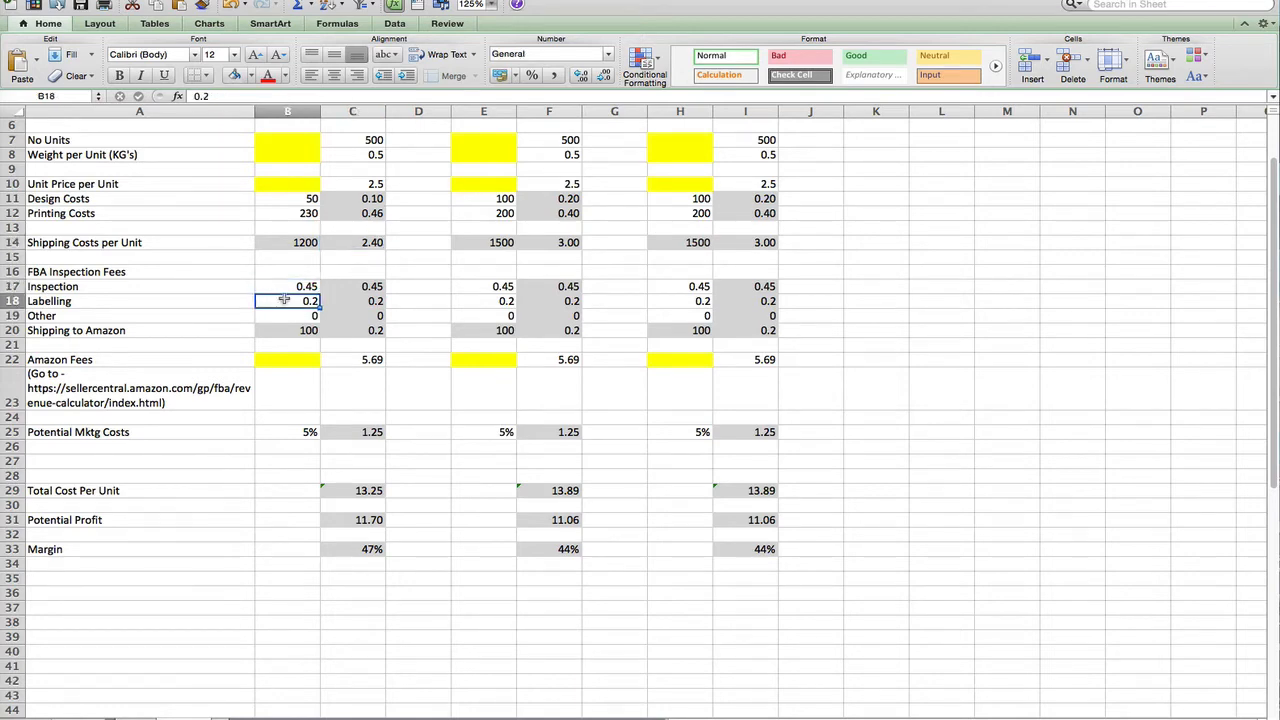
pyautogui.press('Up')
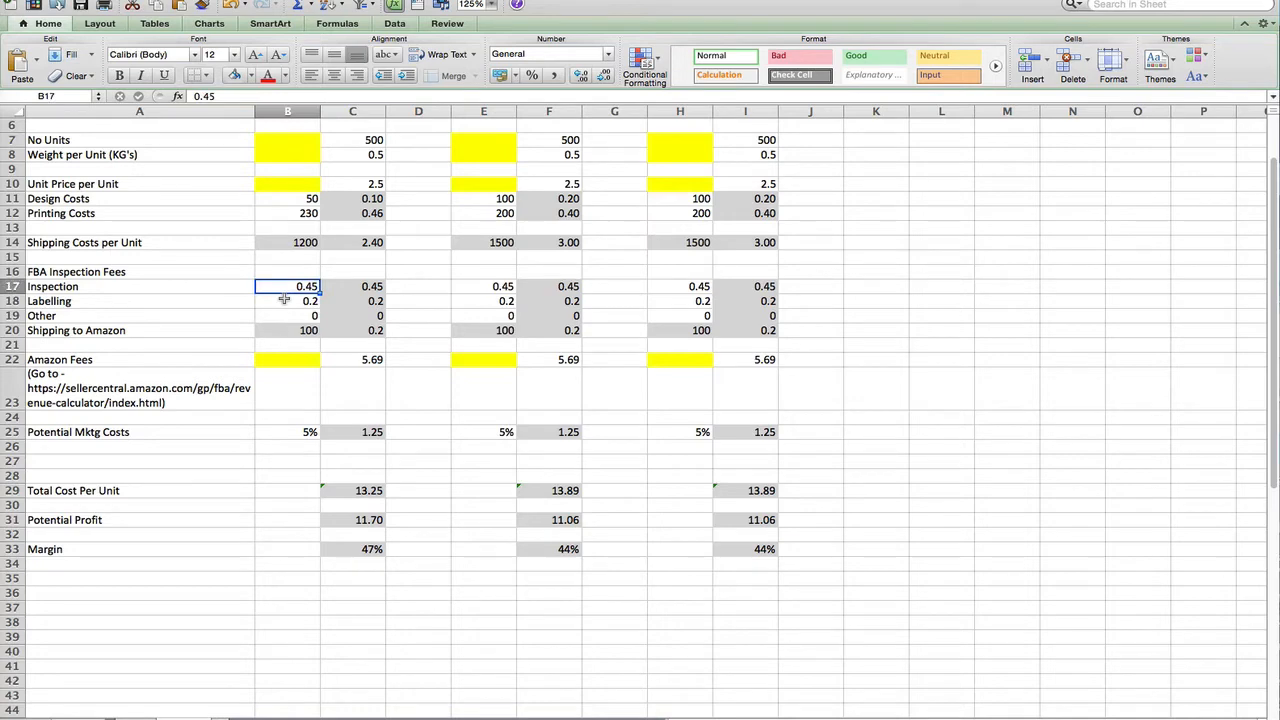
pyautogui.click(284, 300)
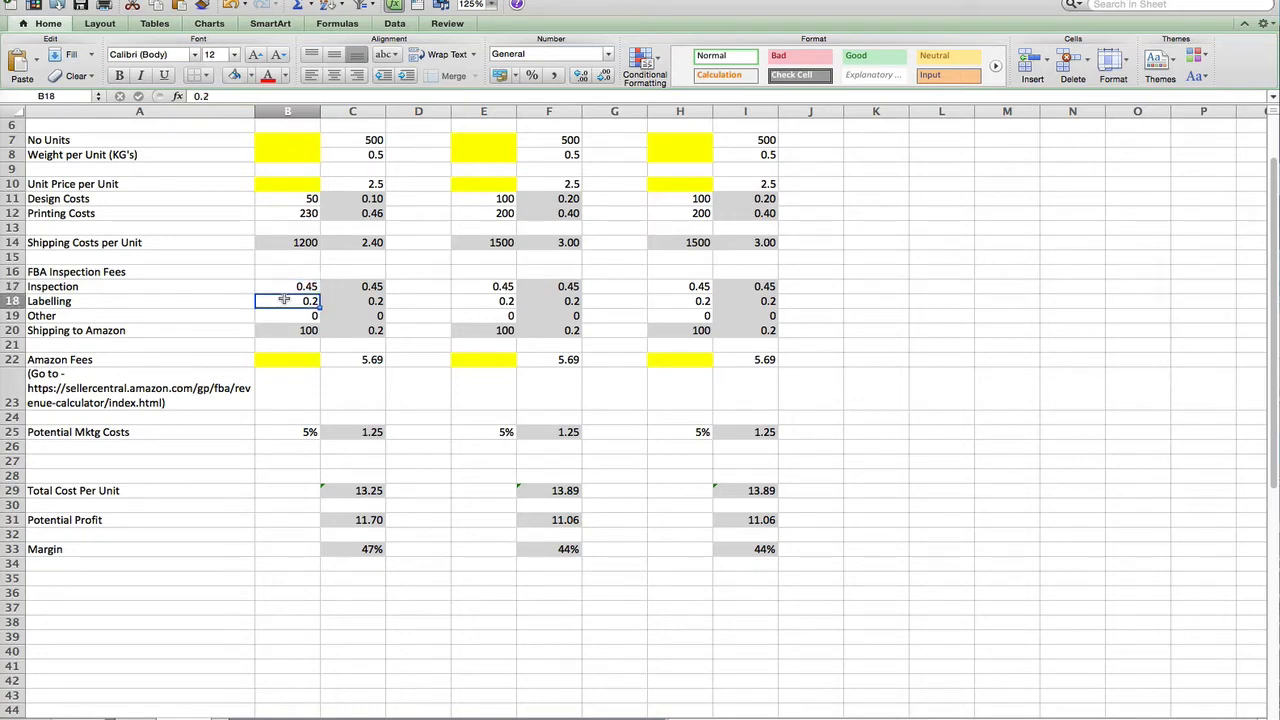
pyautogui.press('Down')
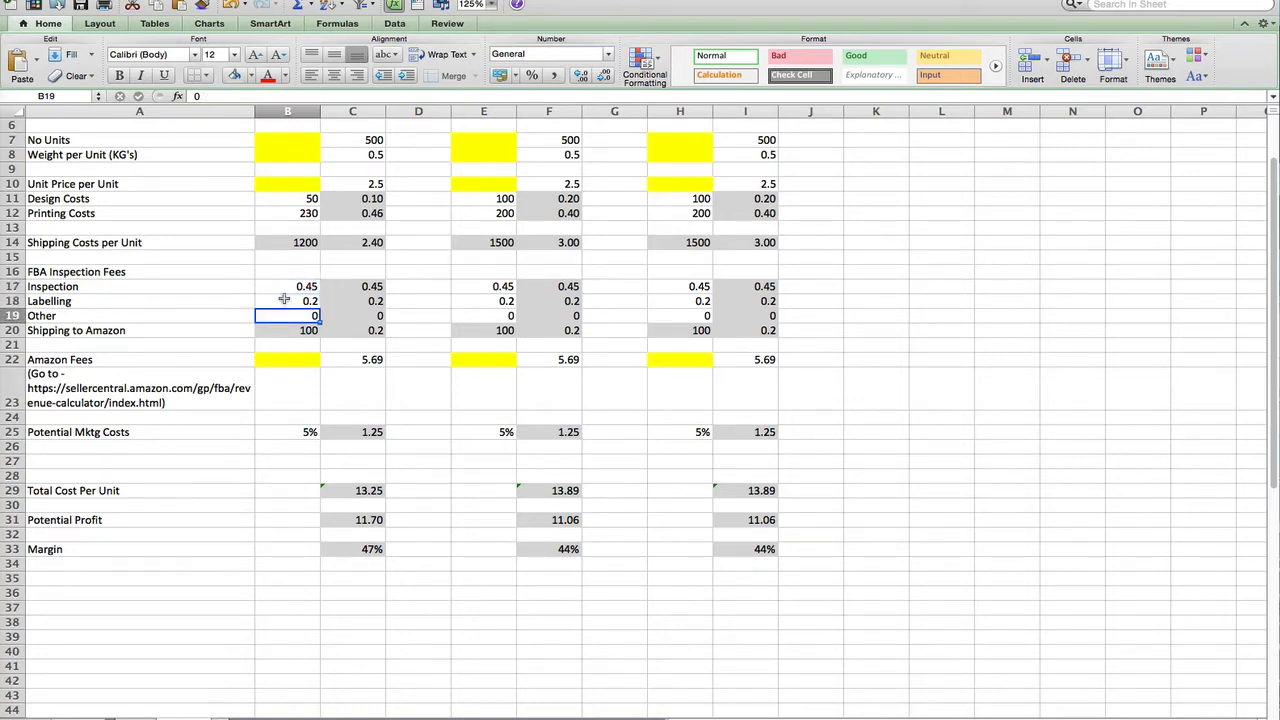
pyautogui.press('Up')
pyautogui.press('Up')
pyautogui.press('Right')
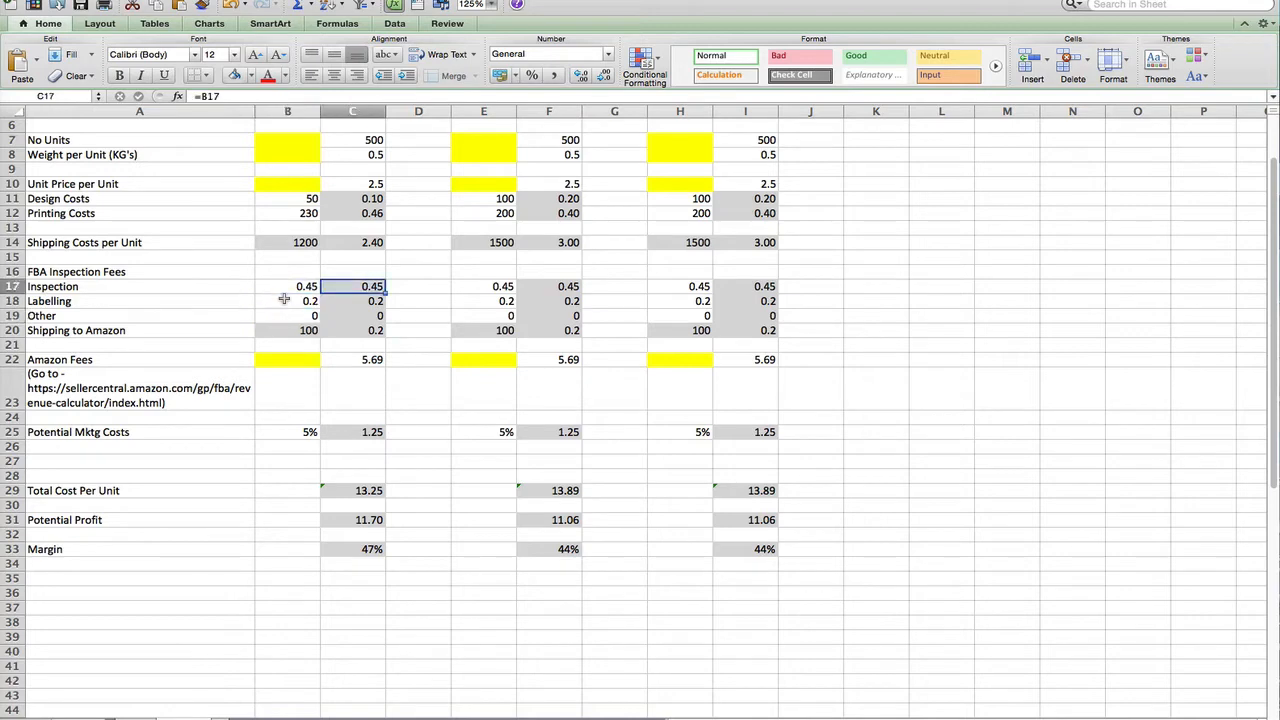
pyautogui.press('Down')
pyautogui.press('Down')
pyautogui.press('Up')
pyautogui.press('Up')
pyautogui.press('Left')
pyautogui.press('Down')
pyautogui.press('Down')
pyautogui.press('Up')
pyautogui.press('Up')
pyautogui.press('Right')
pyautogui.press('Left')
pyautogui.press('Down')
pyautogui.press('Down')
pyautogui.press('Down')
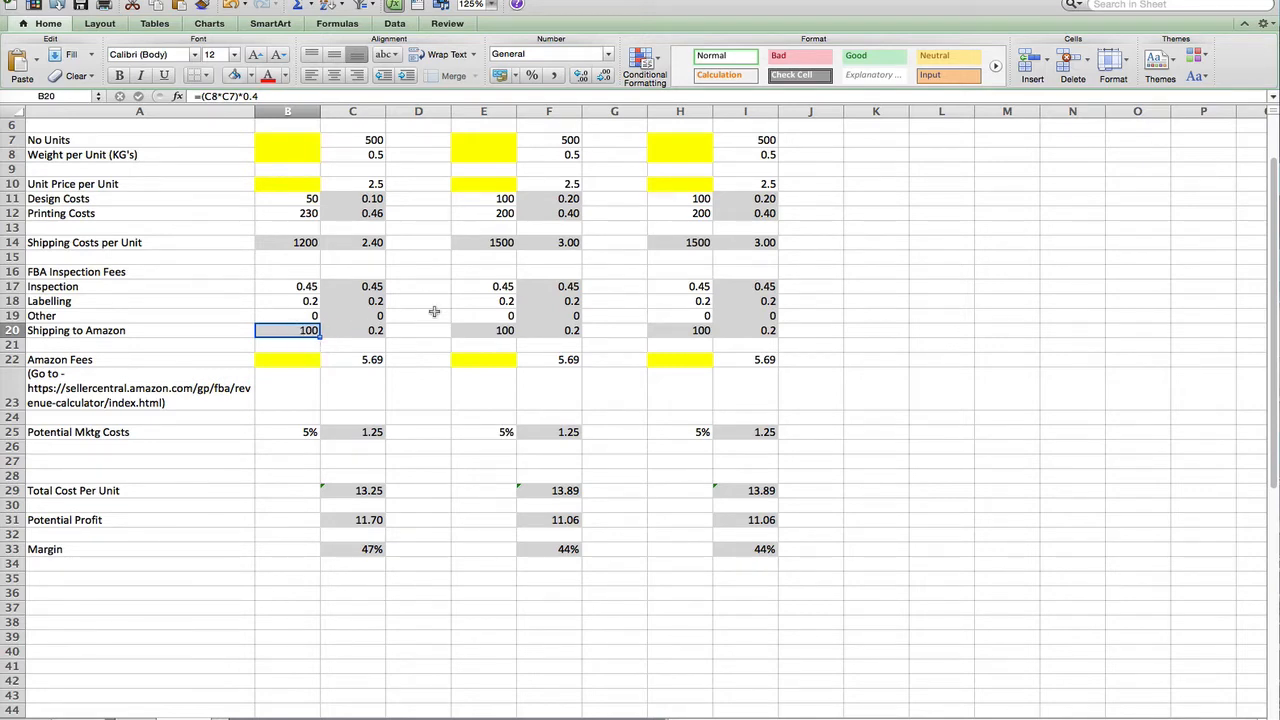
# Compare the shipping-to-Amazon formula against the unit count and weight per unit
pyautogui.scroll(5, 432, 310)
pyautogui.click(291, 315)
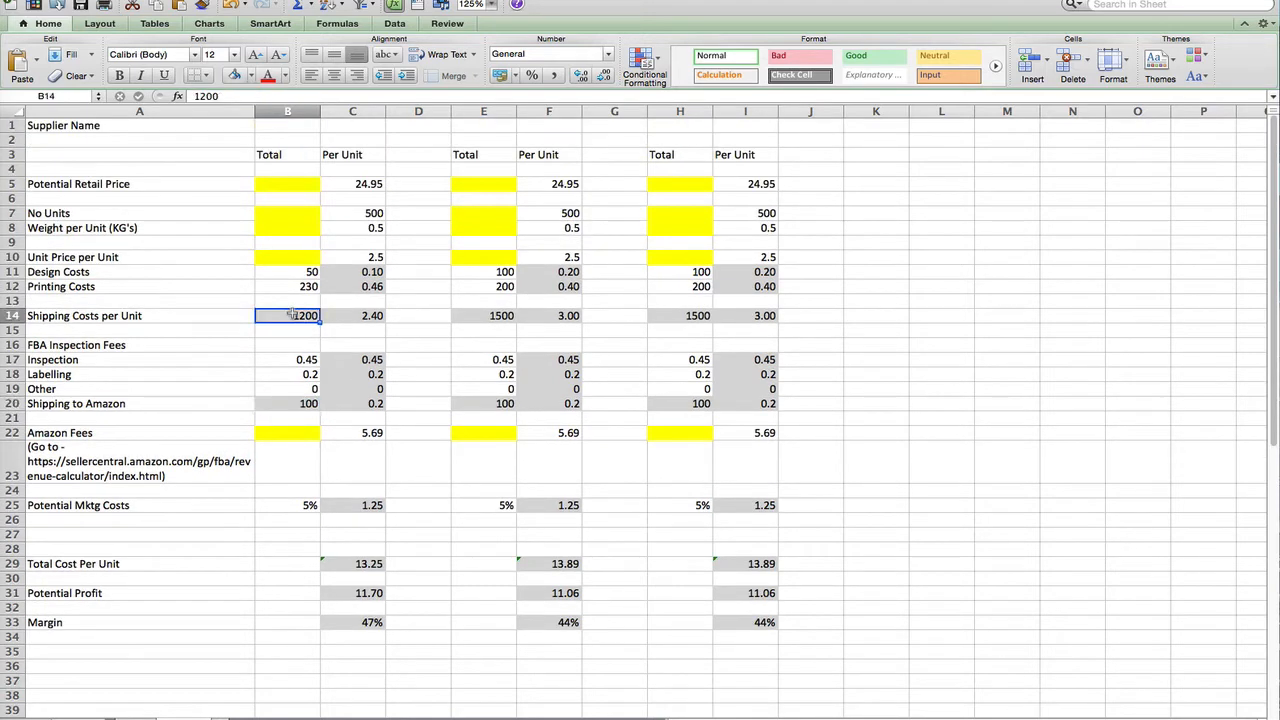
pyautogui.click(284, 403)
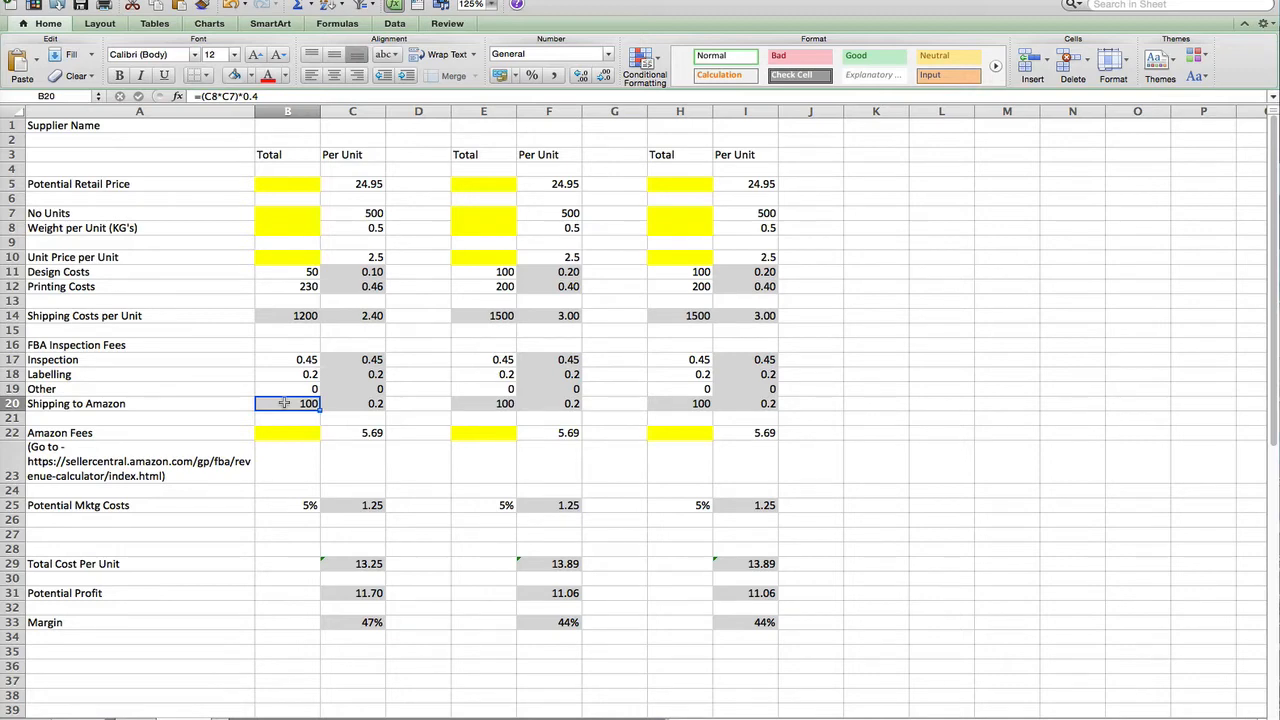
pyautogui.click(348, 213)
pyautogui.click(348, 228)
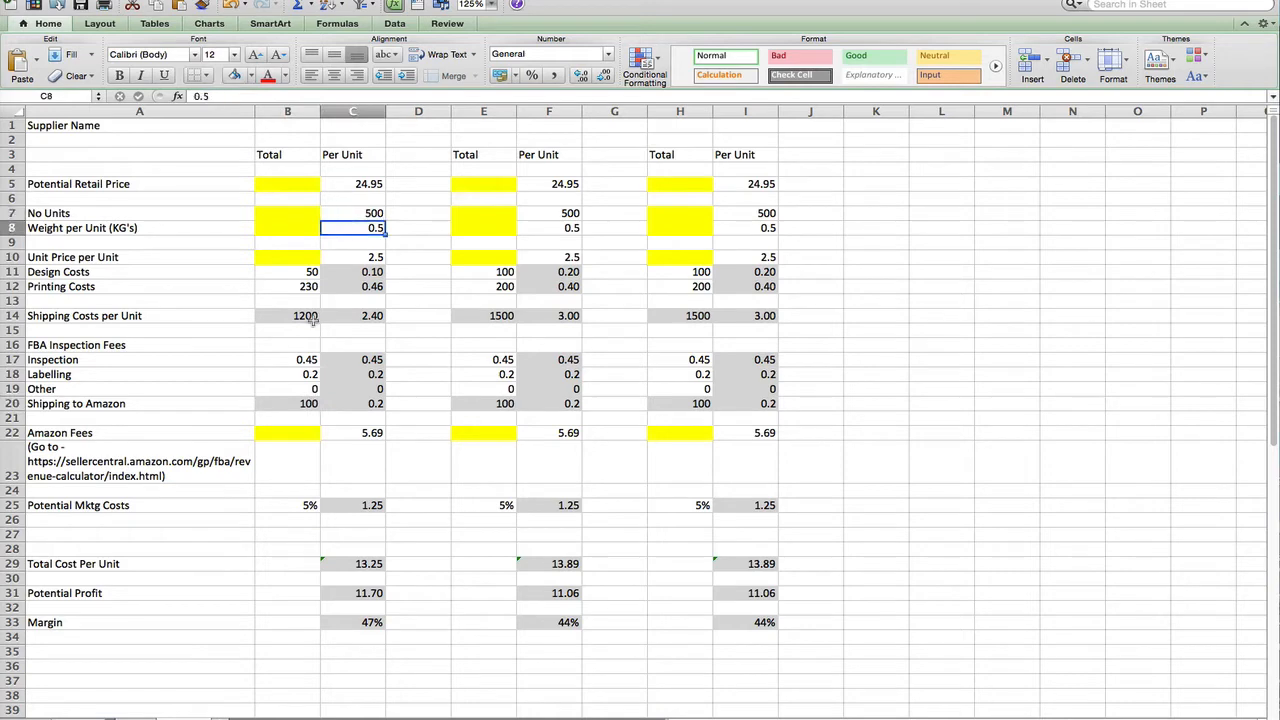
pyautogui.click(291, 403)
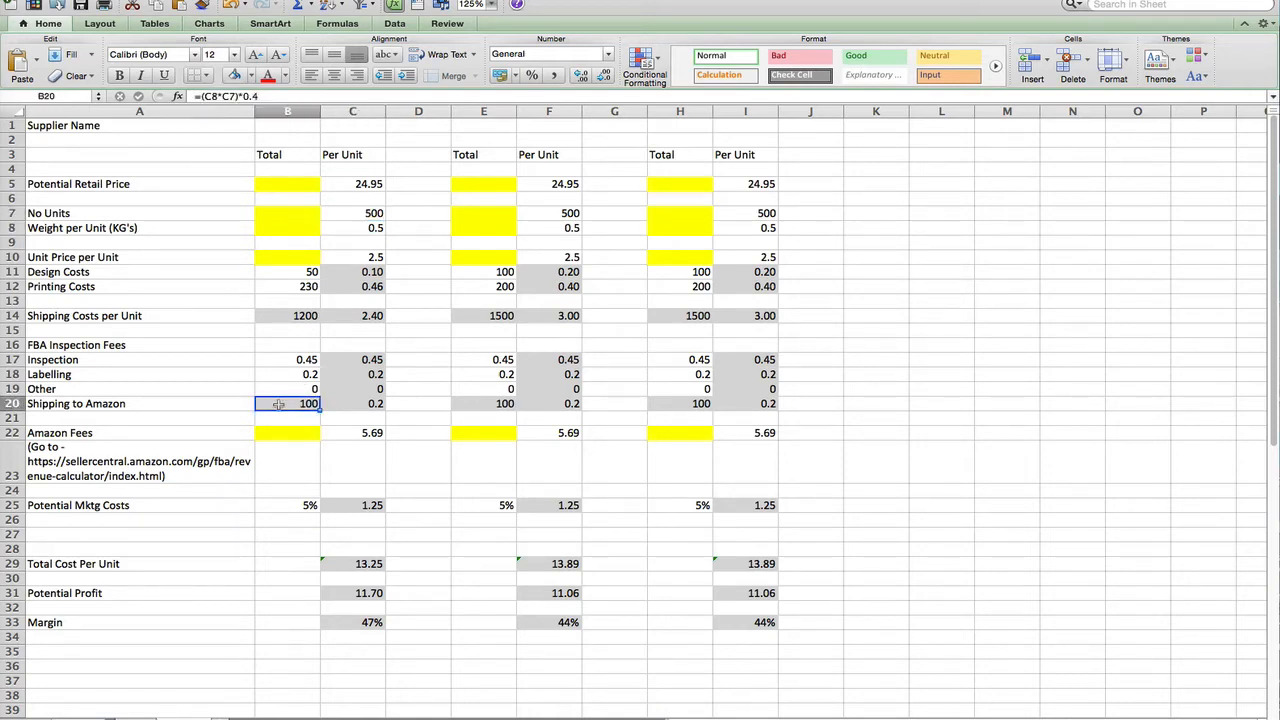
pyautogui.click(279, 317)
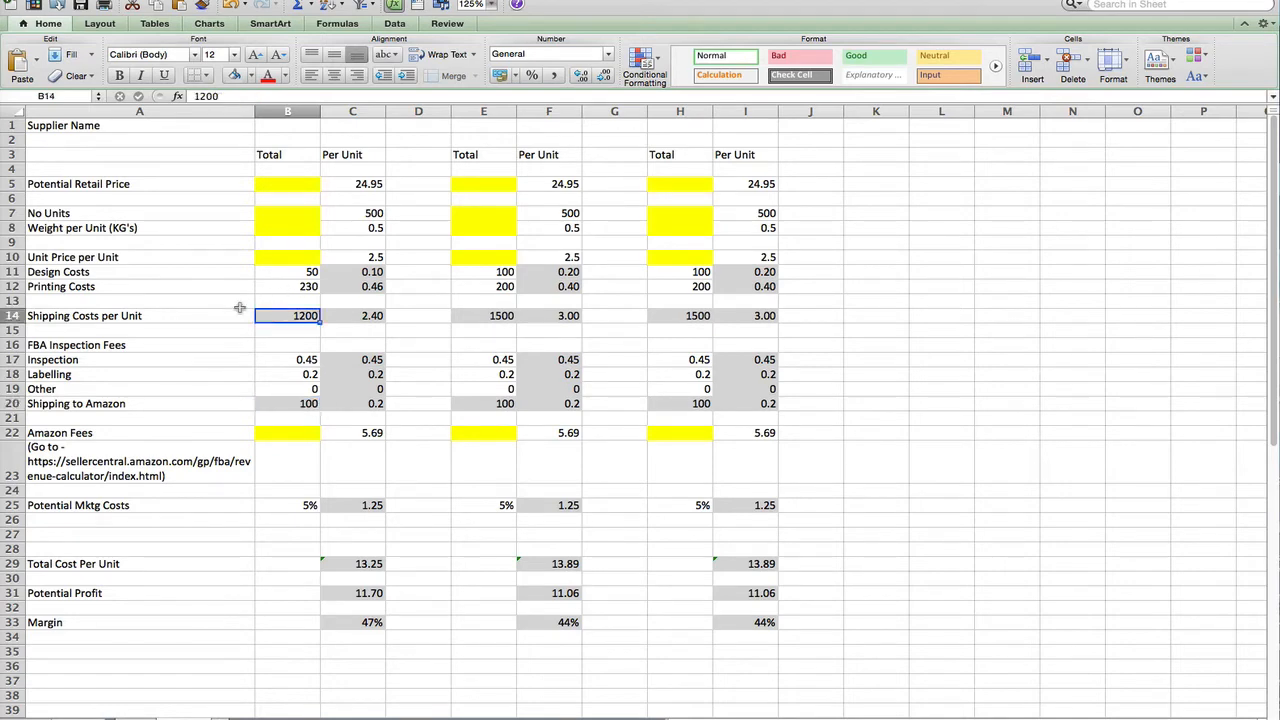
# Copy the second supplier's =(C8*C7)*6 shipping formula from E14 into B14
pyautogui.click(476, 315)
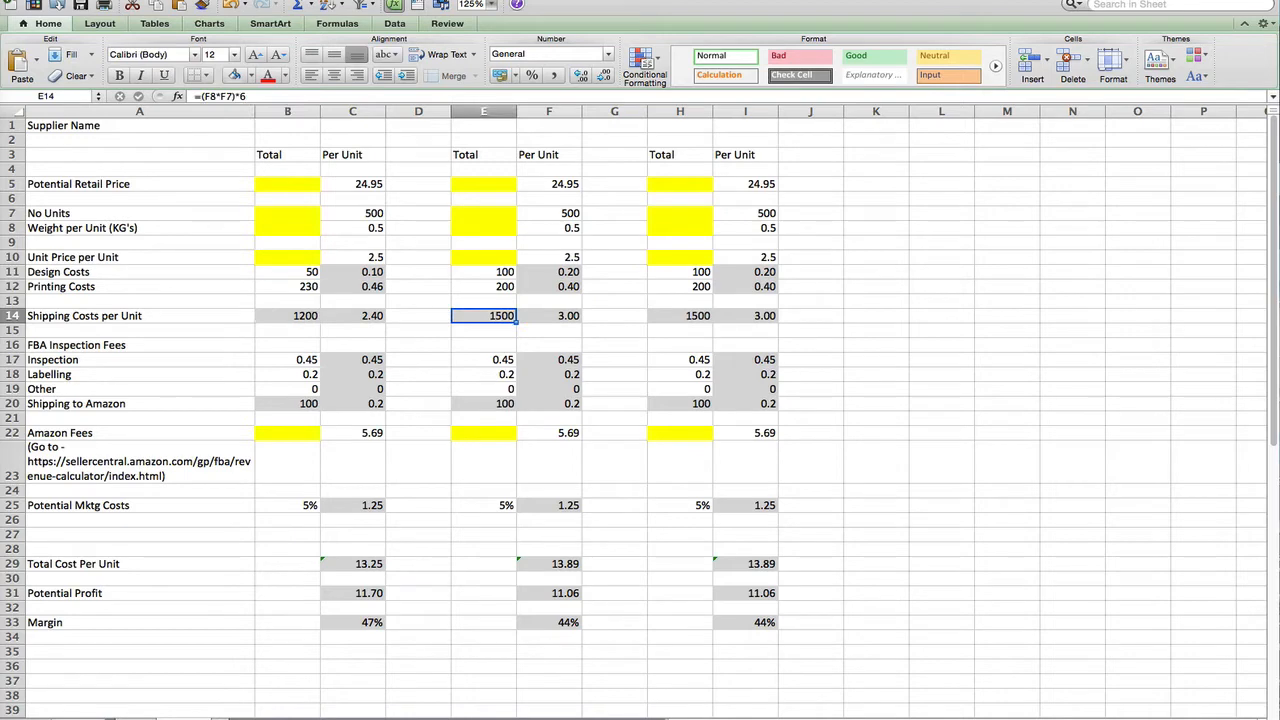
pyautogui.click(80, 1)
pyautogui.click(118, 40)
pyautogui.click(289, 318)
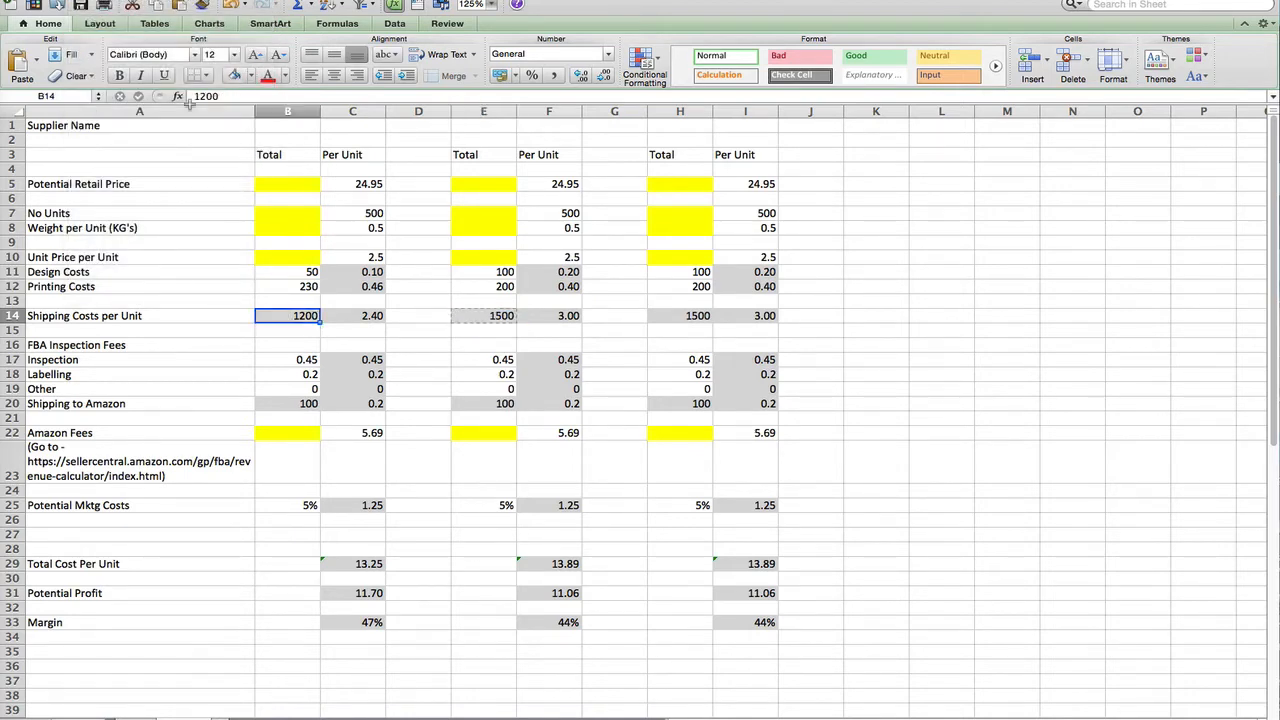
pyautogui.click(82, 2)
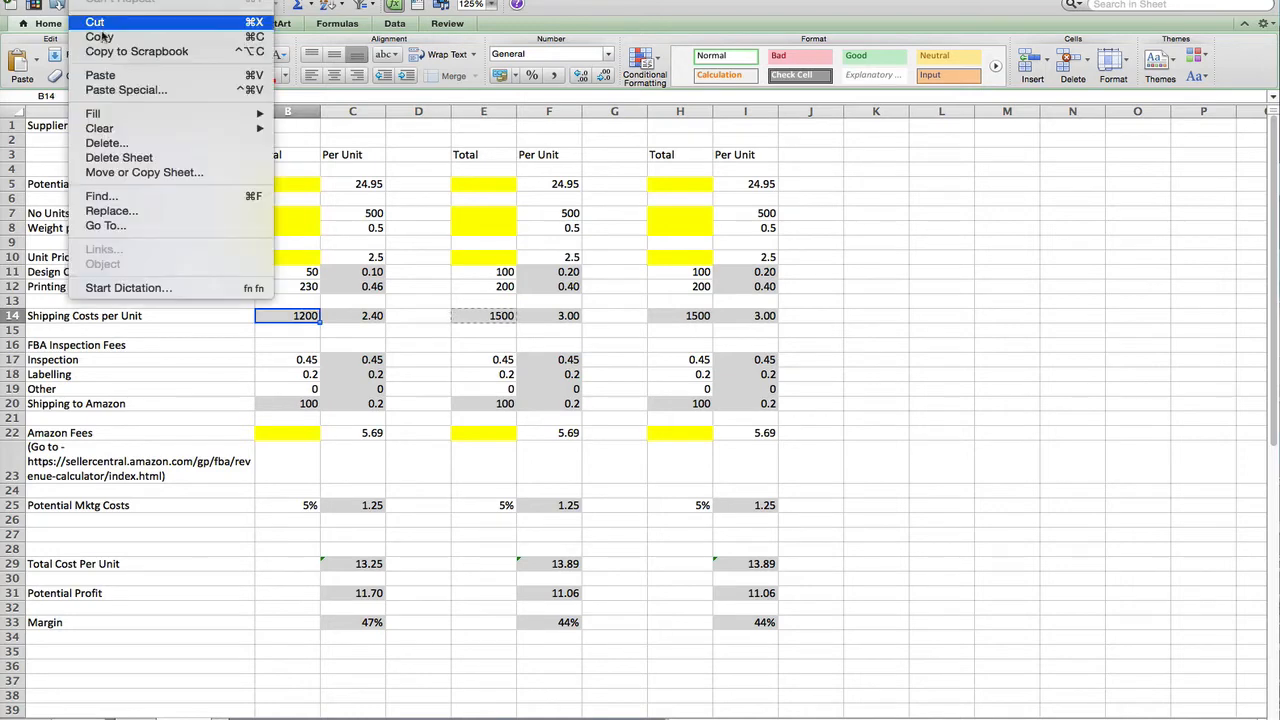
pyautogui.click(101, 76)
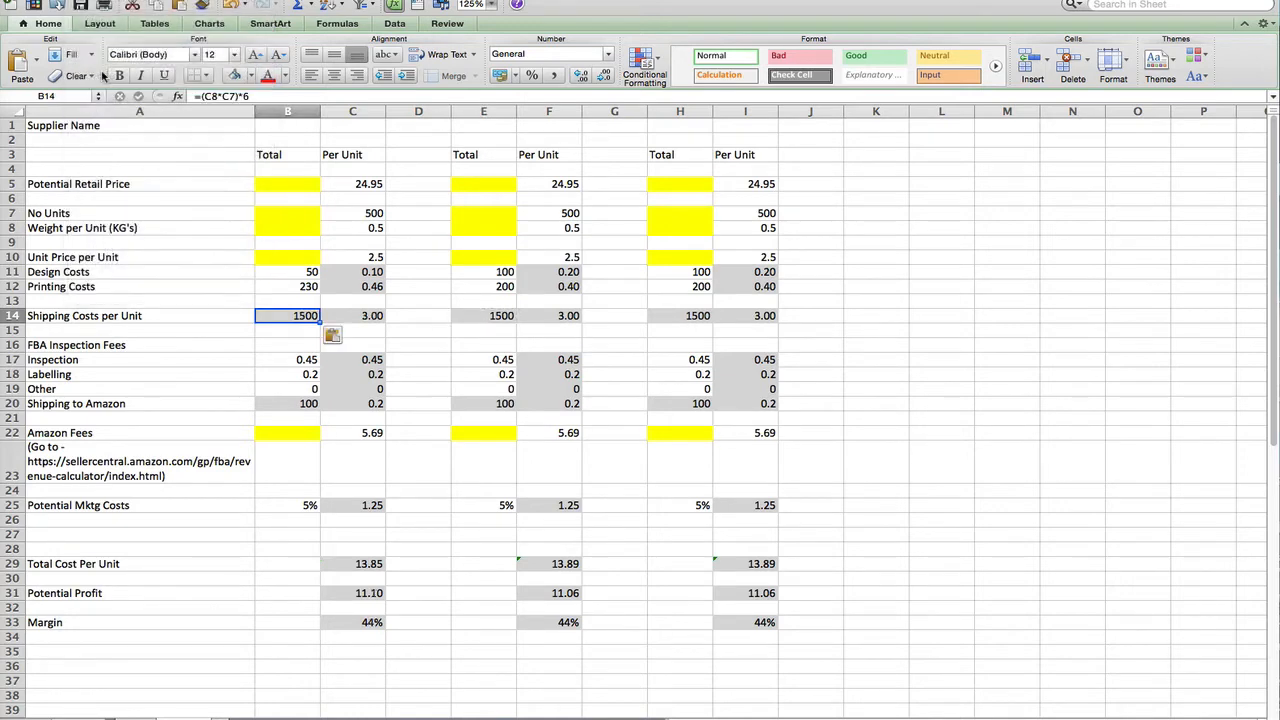
pyautogui.click(281, 348)
pyautogui.click(404, 347)
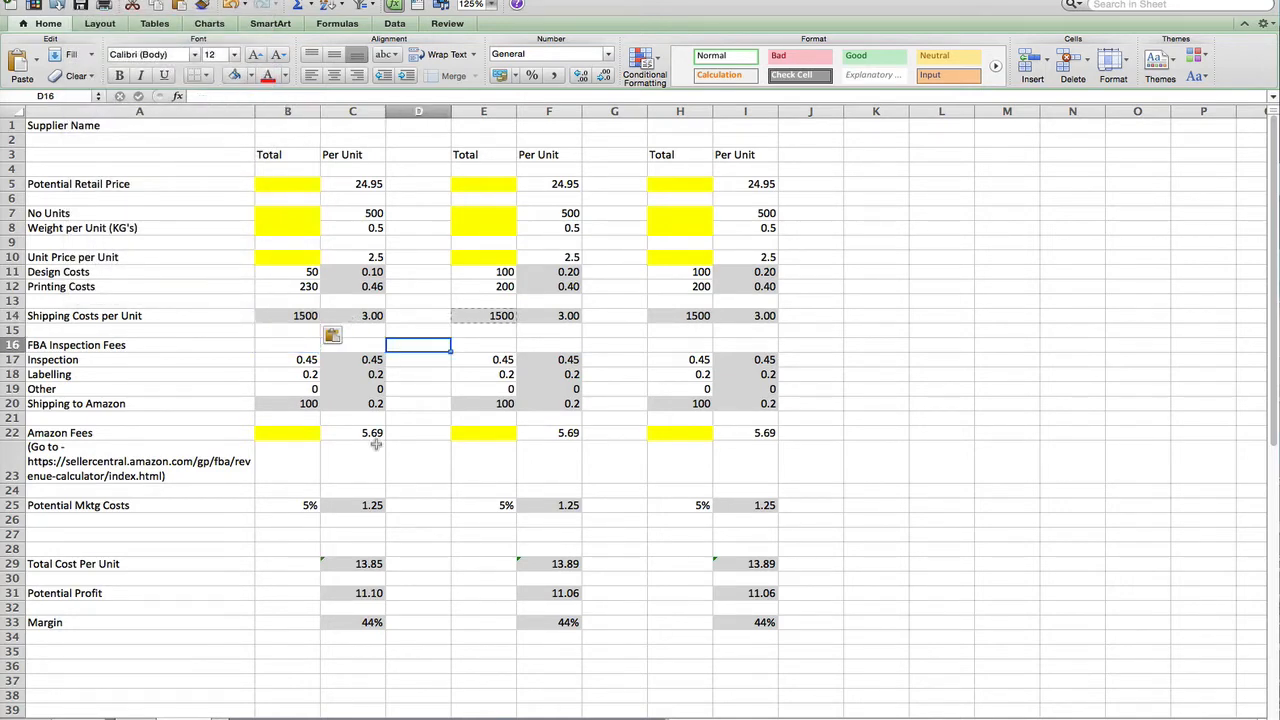
pyautogui.scroll(-5, 354, 307)
pyautogui.click(351, 213)
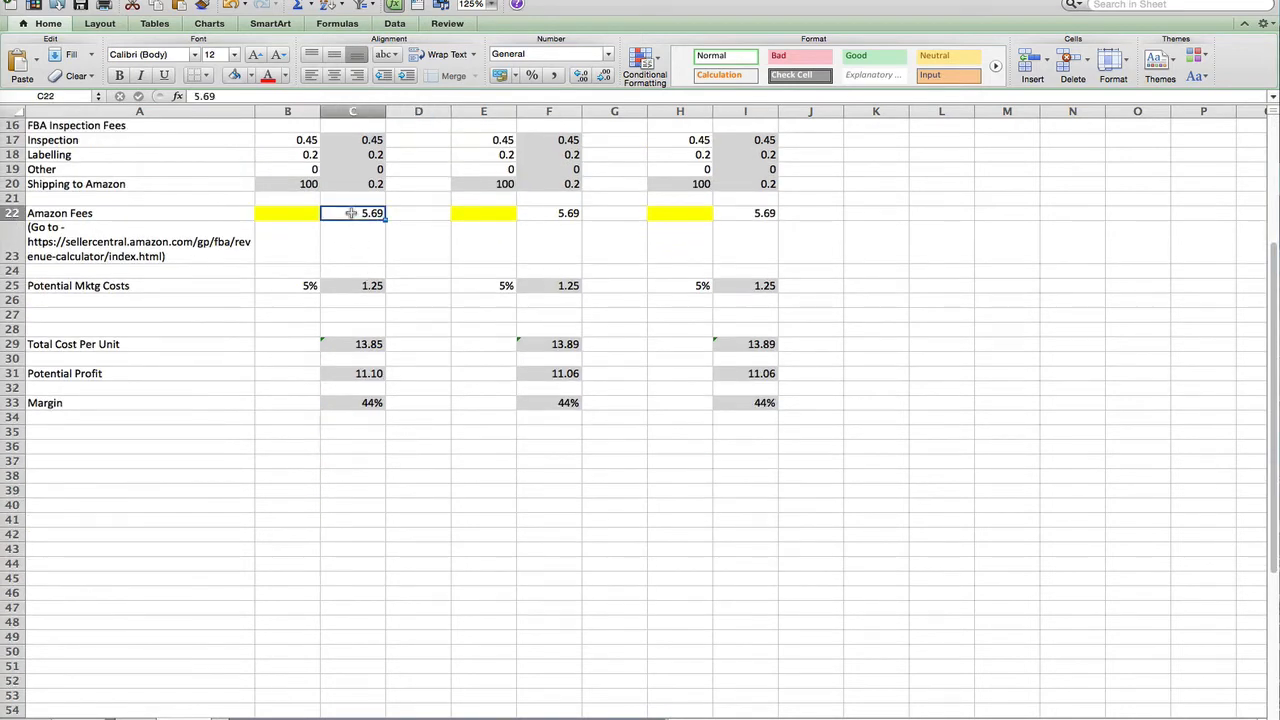
pyautogui.scroll(3, 405, 260)
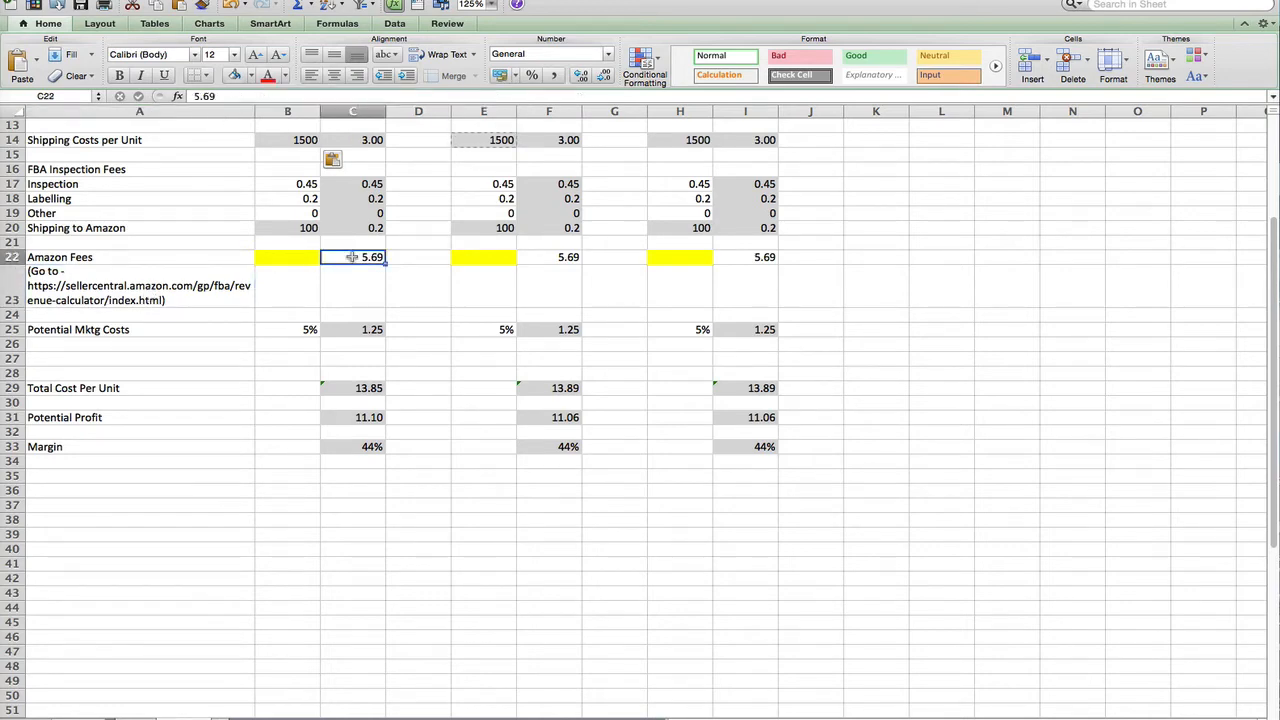
pyautogui.click(278, 330)
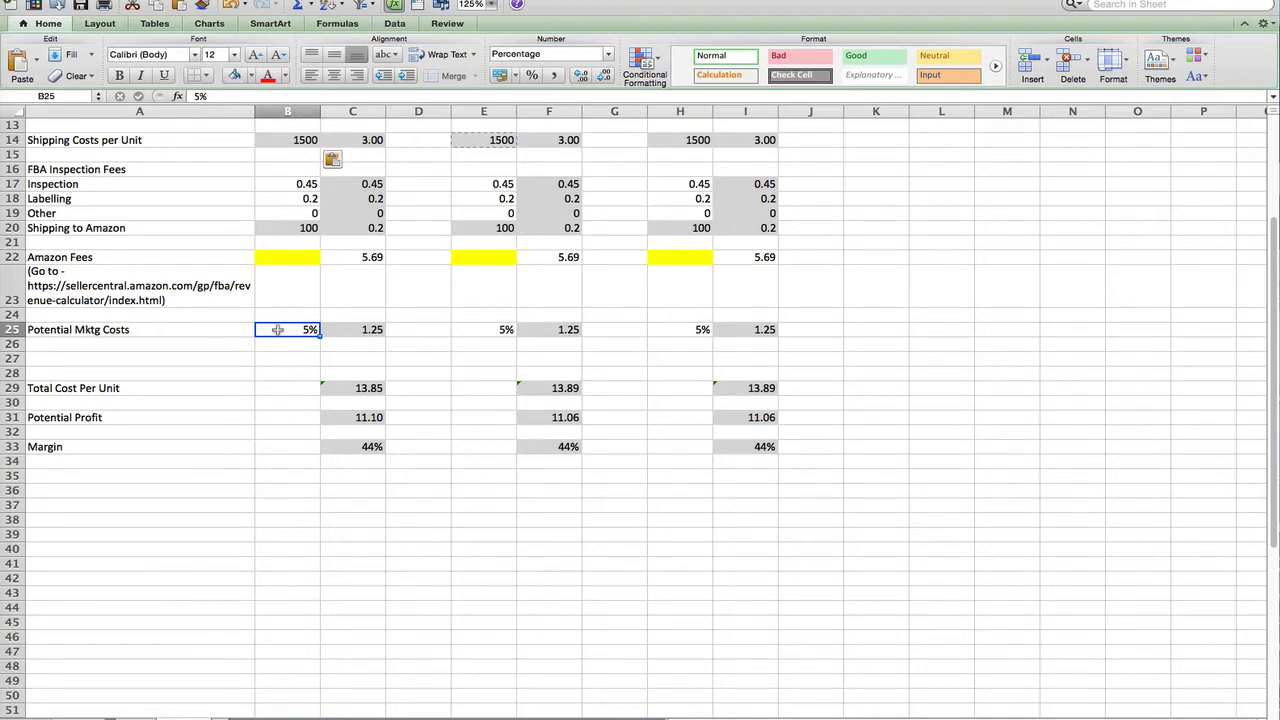
pyautogui.scroll(4, 371, 316)
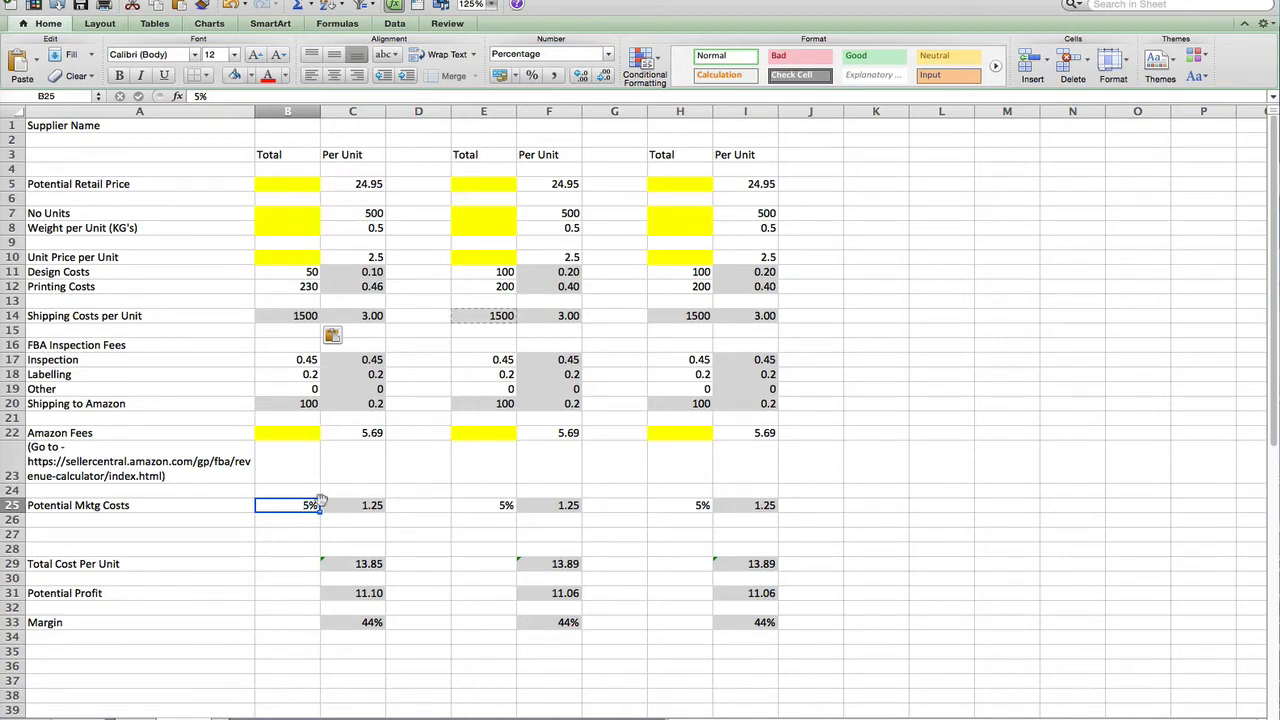
pyautogui.scroll(-3, 283, 621)
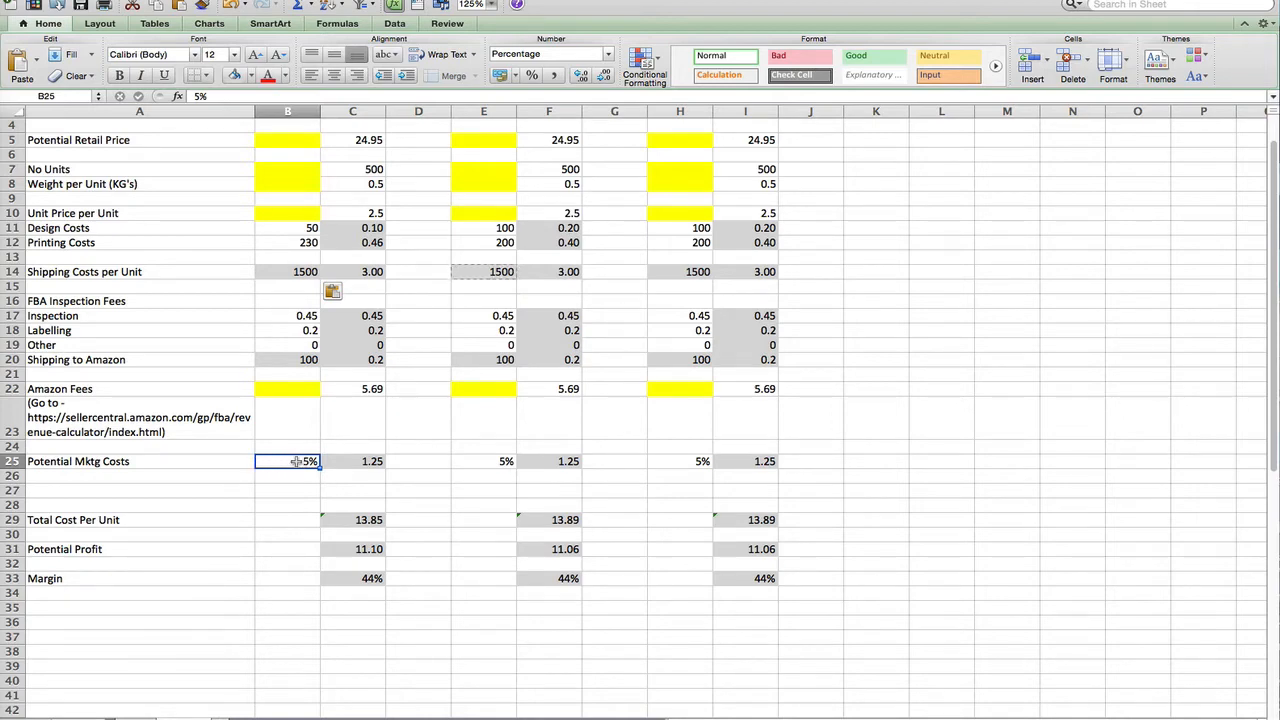
pyautogui.click(359, 520)
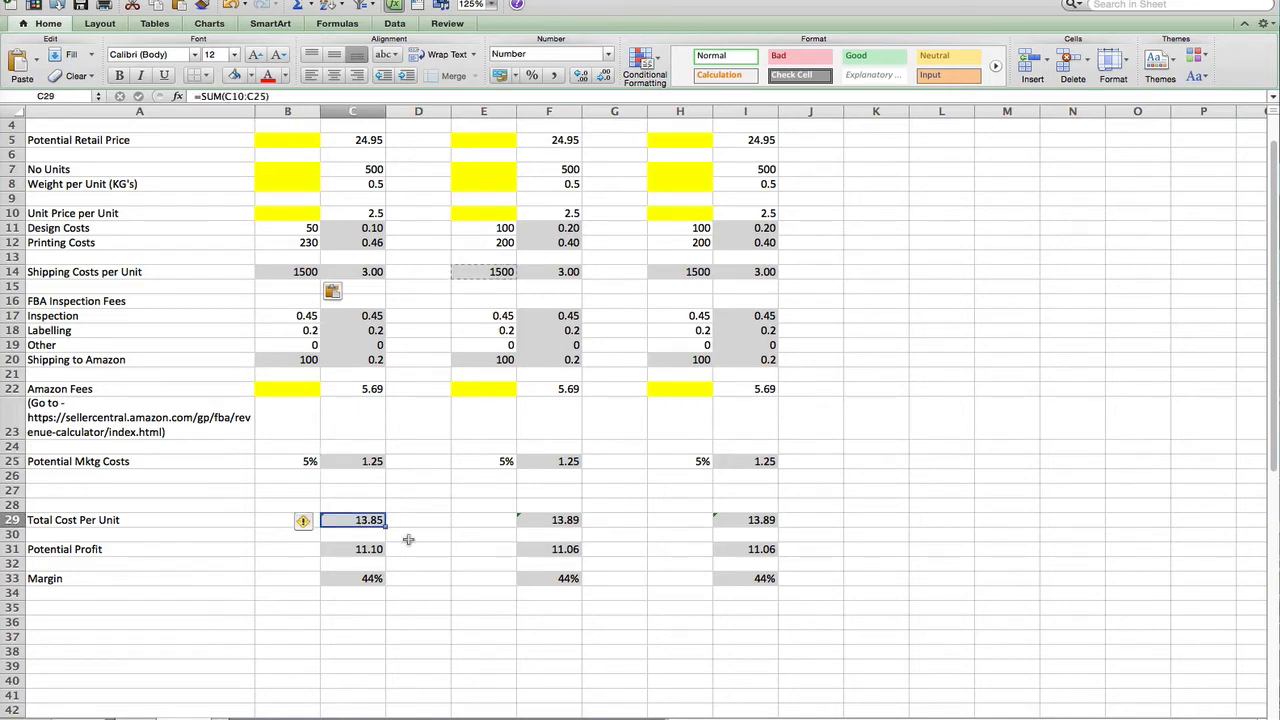
pyautogui.click(346, 551)
pyautogui.click(379, 579)
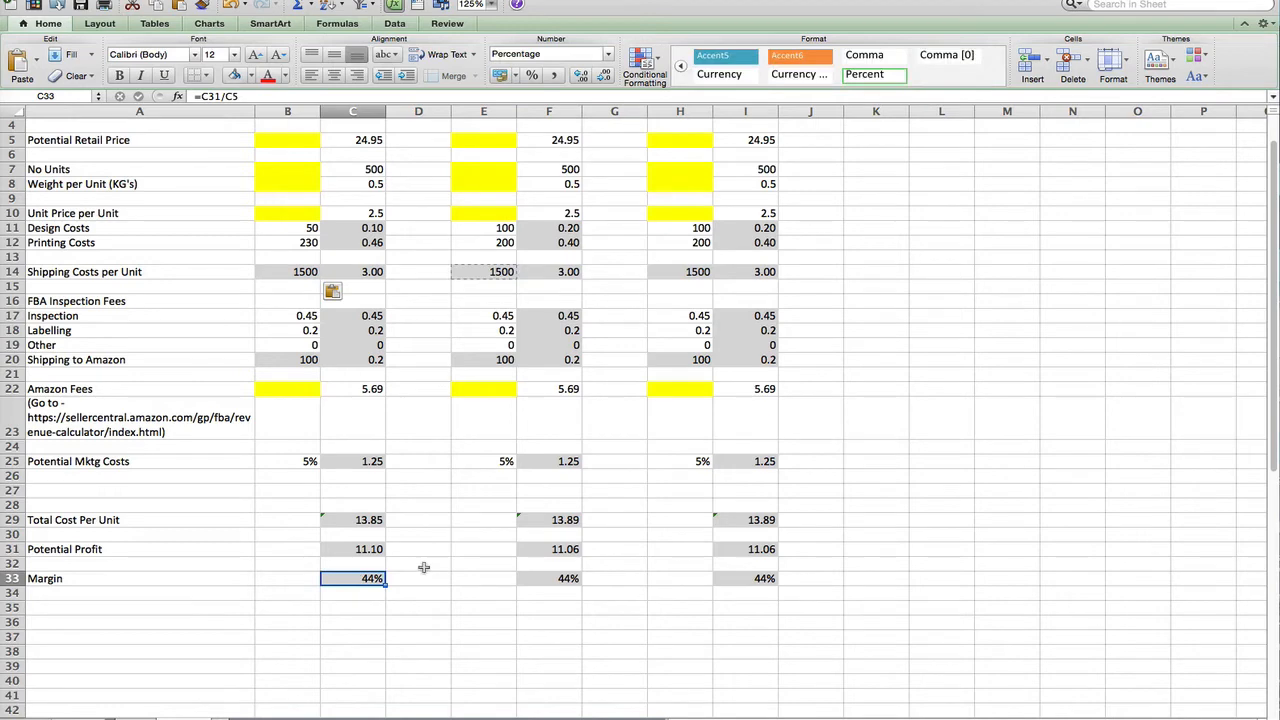
pyautogui.scroll(2, 424, 567)
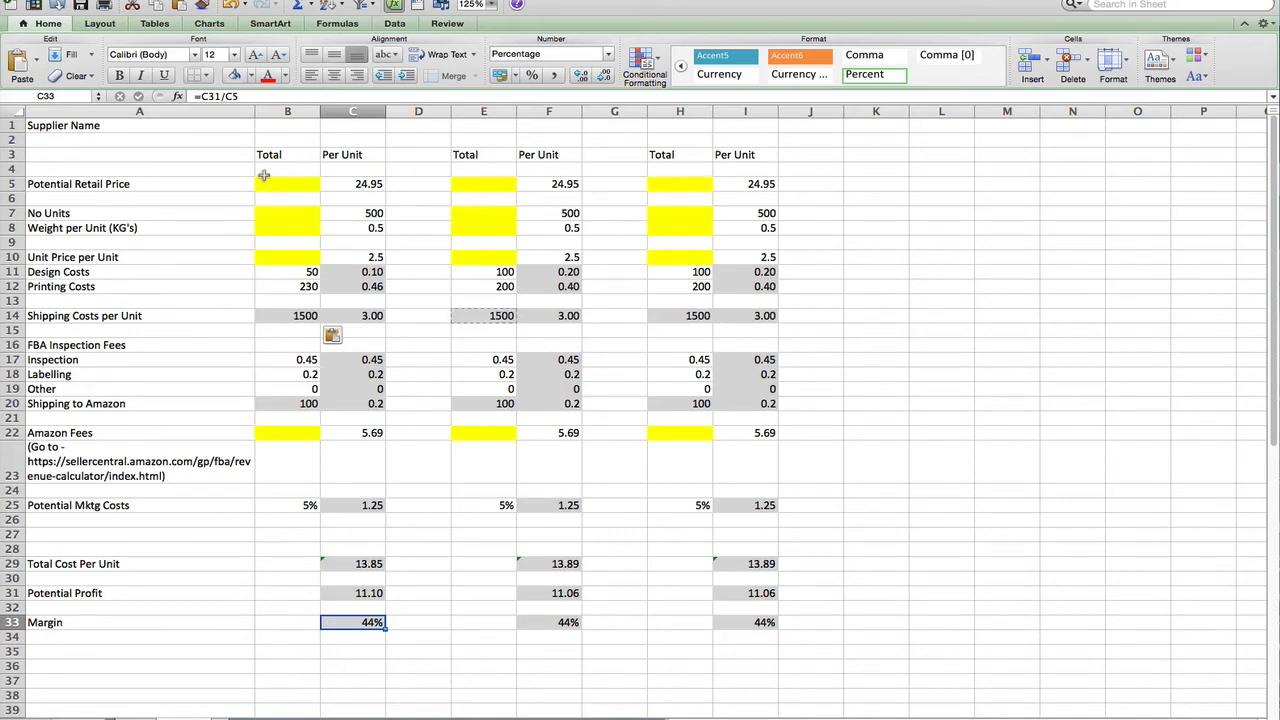
pyautogui.click(279, 124)
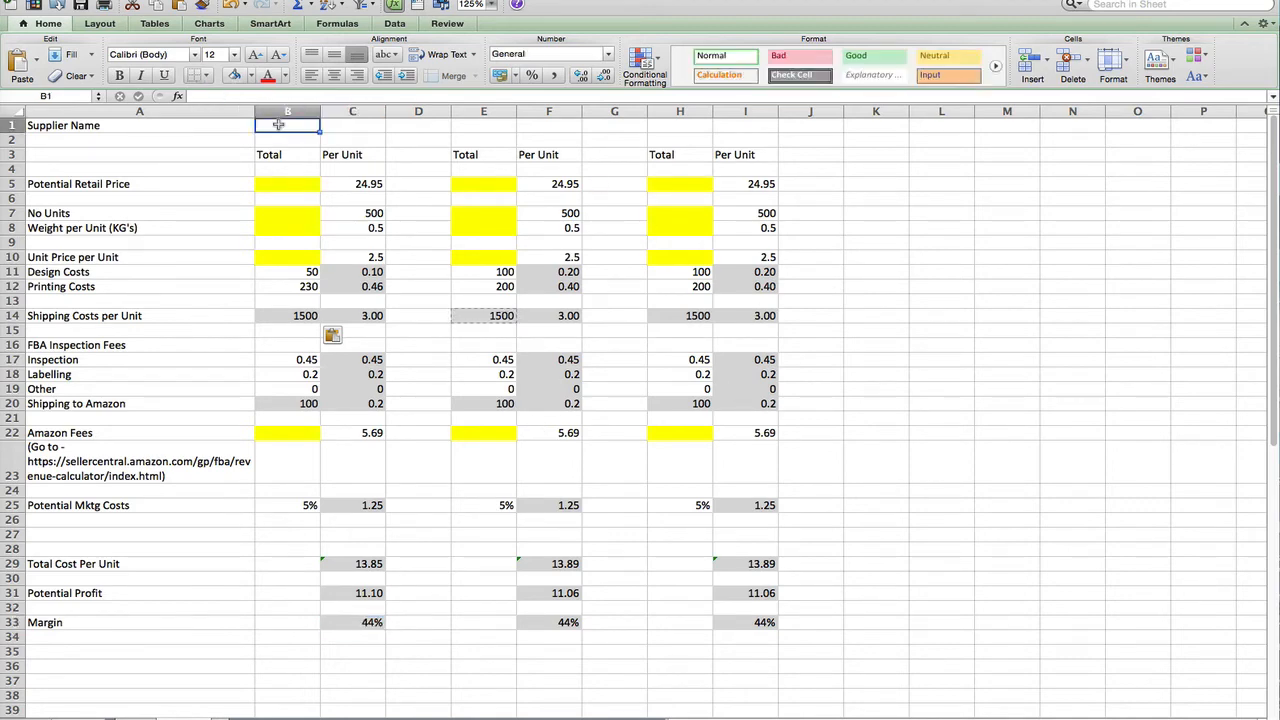
# Type each supplier's name into header cells B1, E1 and H1
pyautogui.write('Vera')
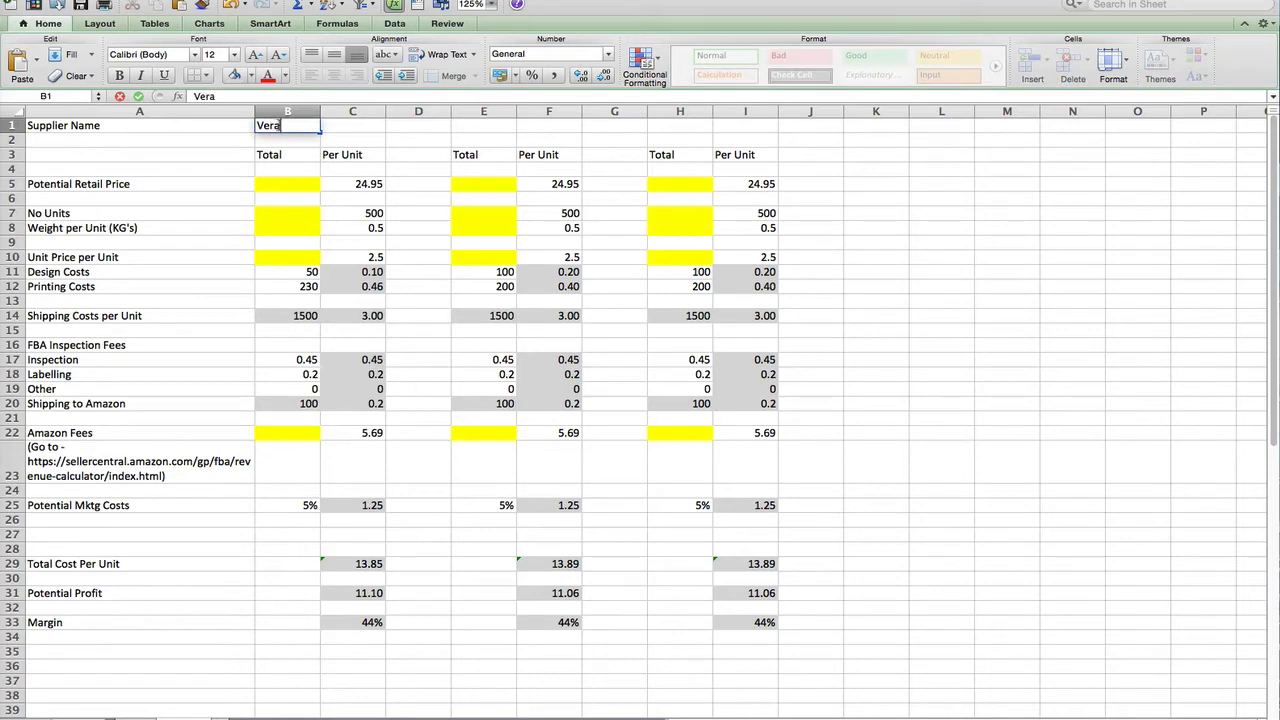
pyautogui.press('Tab')
pyautogui.press('Tab')
pyautogui.press('Tab')
pyautogui.press('Tab')
pyautogui.press('Left')
pyautogui.write('Jan')
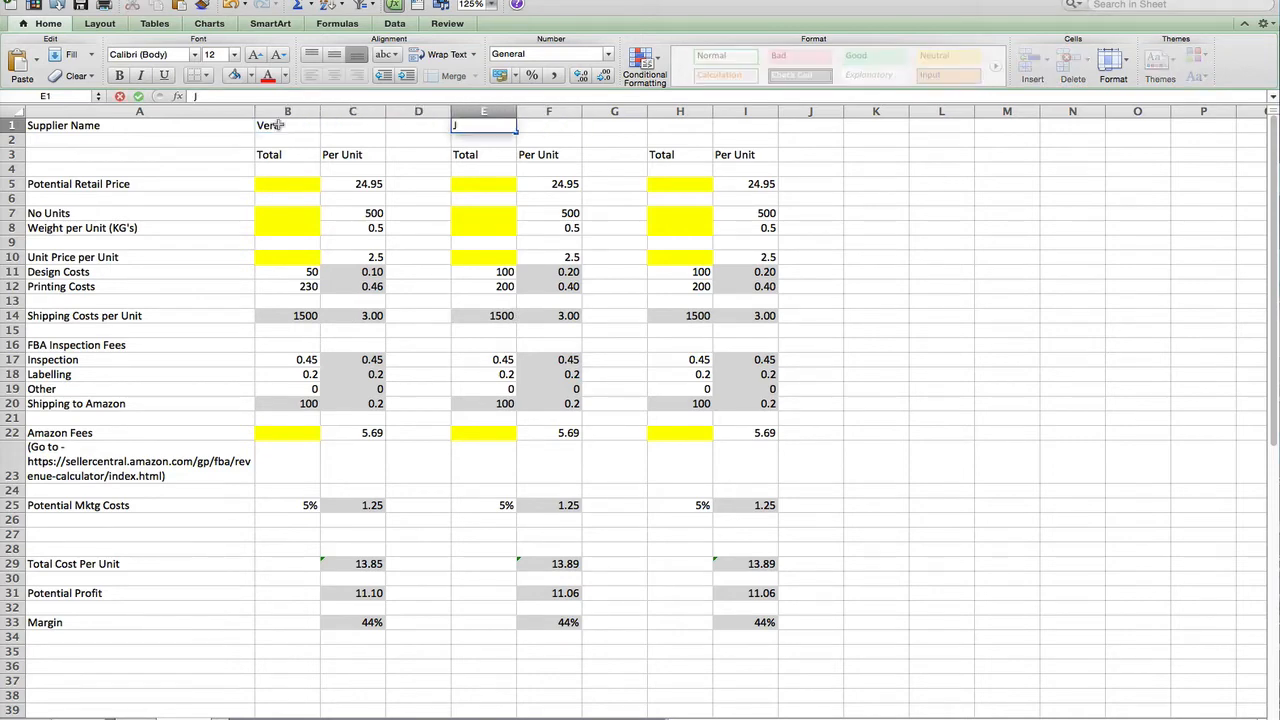
pyautogui.press('BackSpace')
pyautogui.press('BackSpace')
pyautogui.write('oan')
pyautogui.press('Tab')
pyautogui.press('Tab')
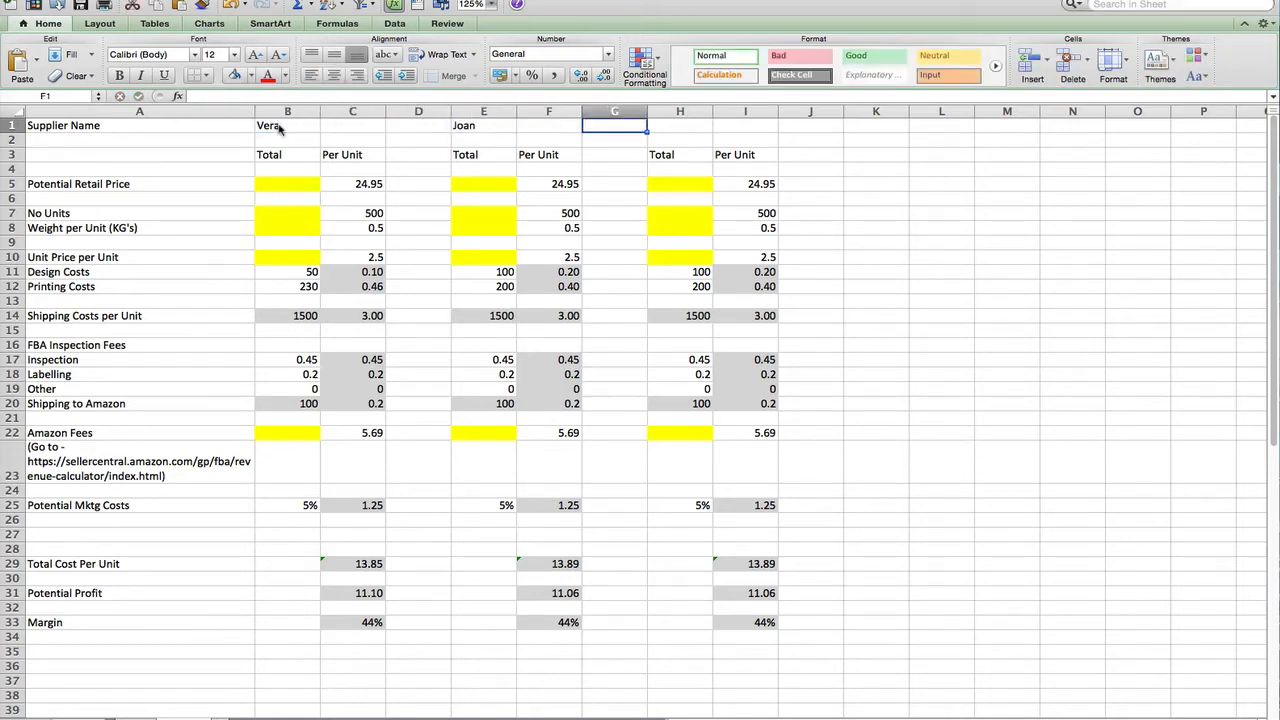
pyautogui.press('Tab')
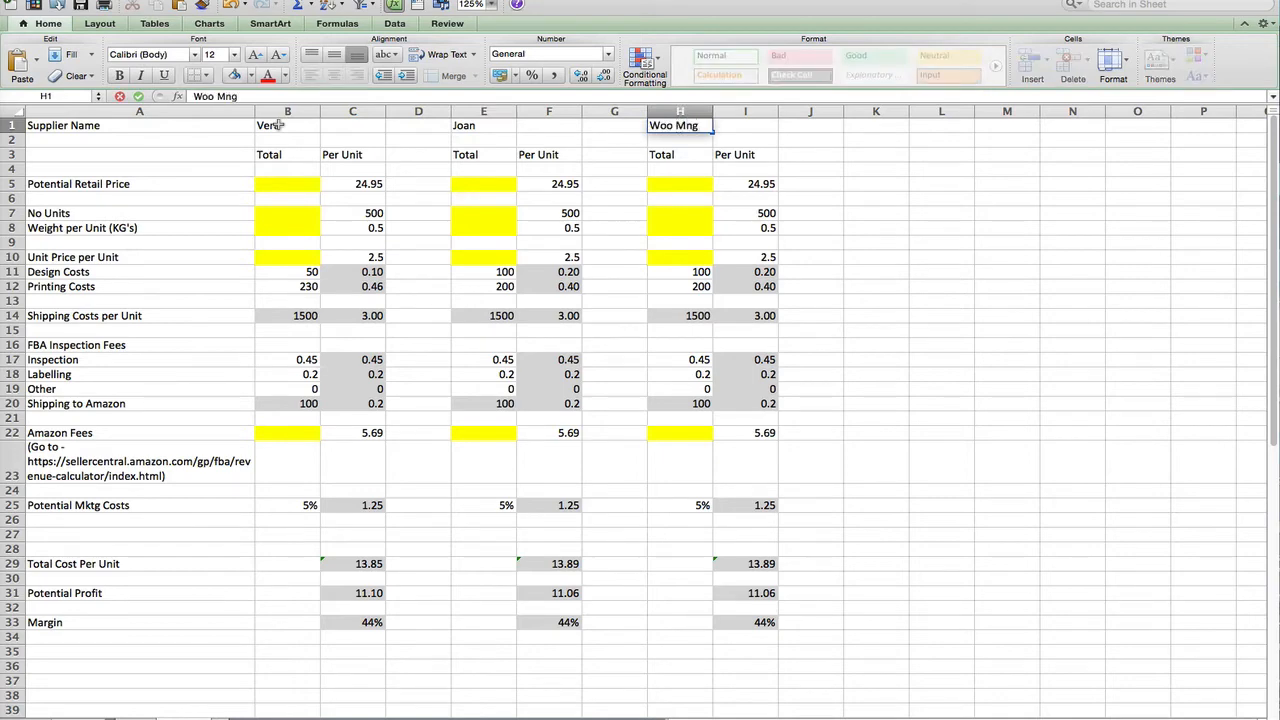
pyautogui.press('Return')
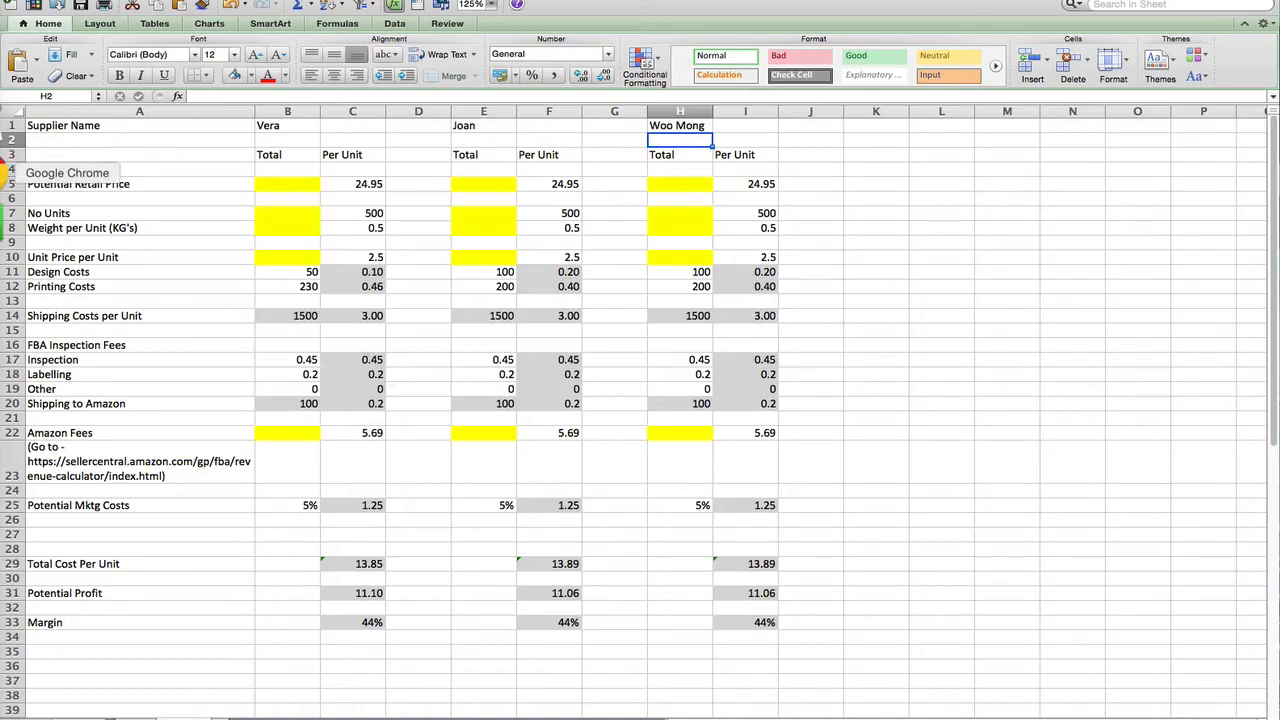
pyautogui.click(6, 174)
pyautogui.scroll(3, 278, 321)
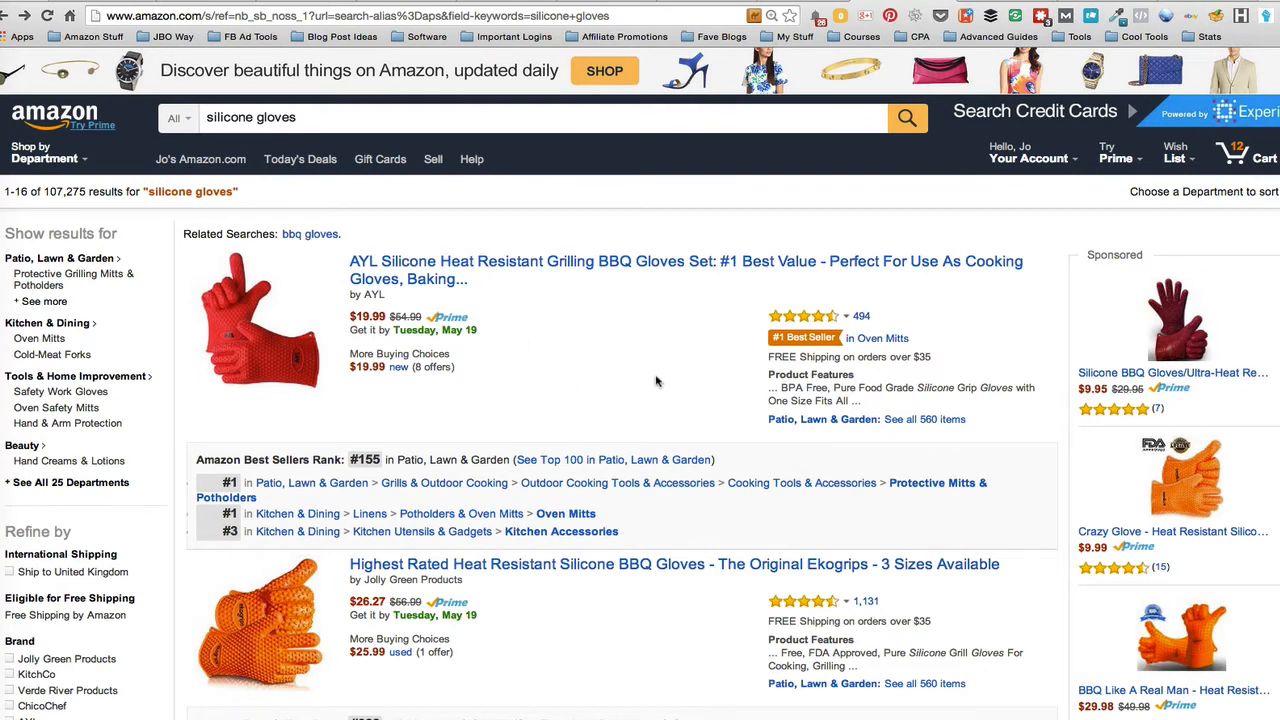
pyautogui.scroll(-1, 656, 381)
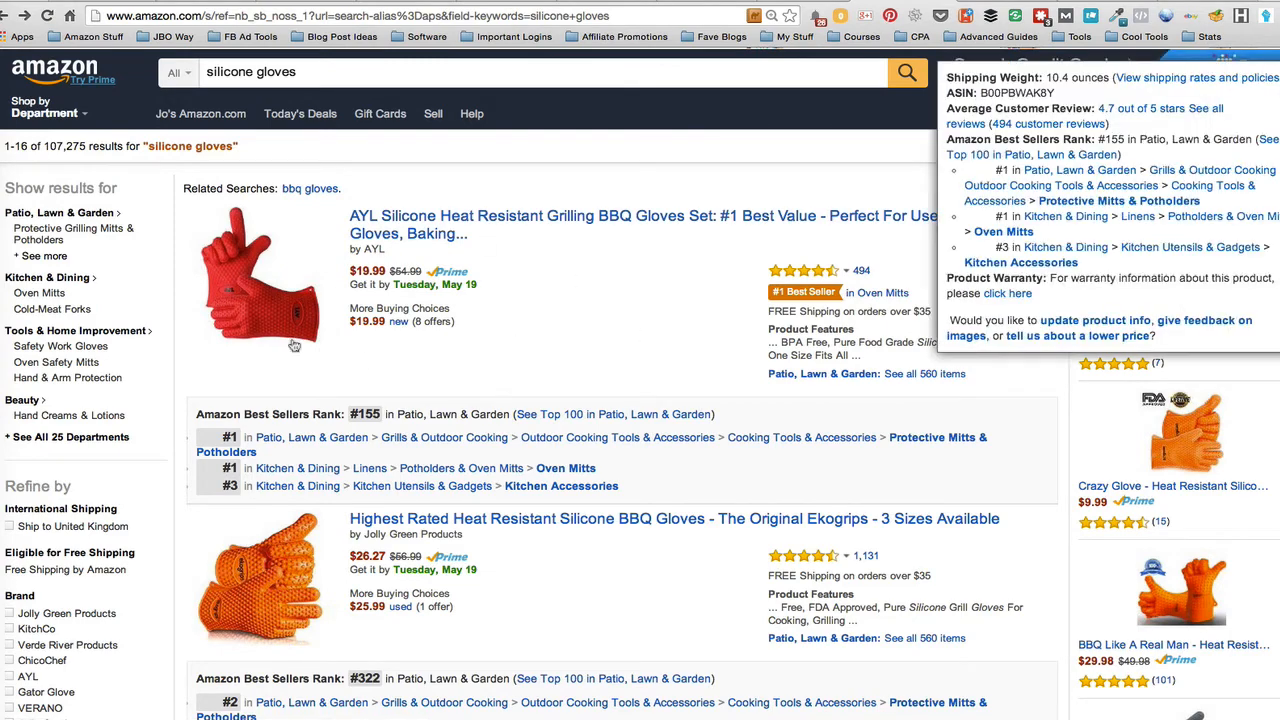
pyautogui.scroll(-5, 450, 384)
pyautogui.scroll(-12, 440, 525)
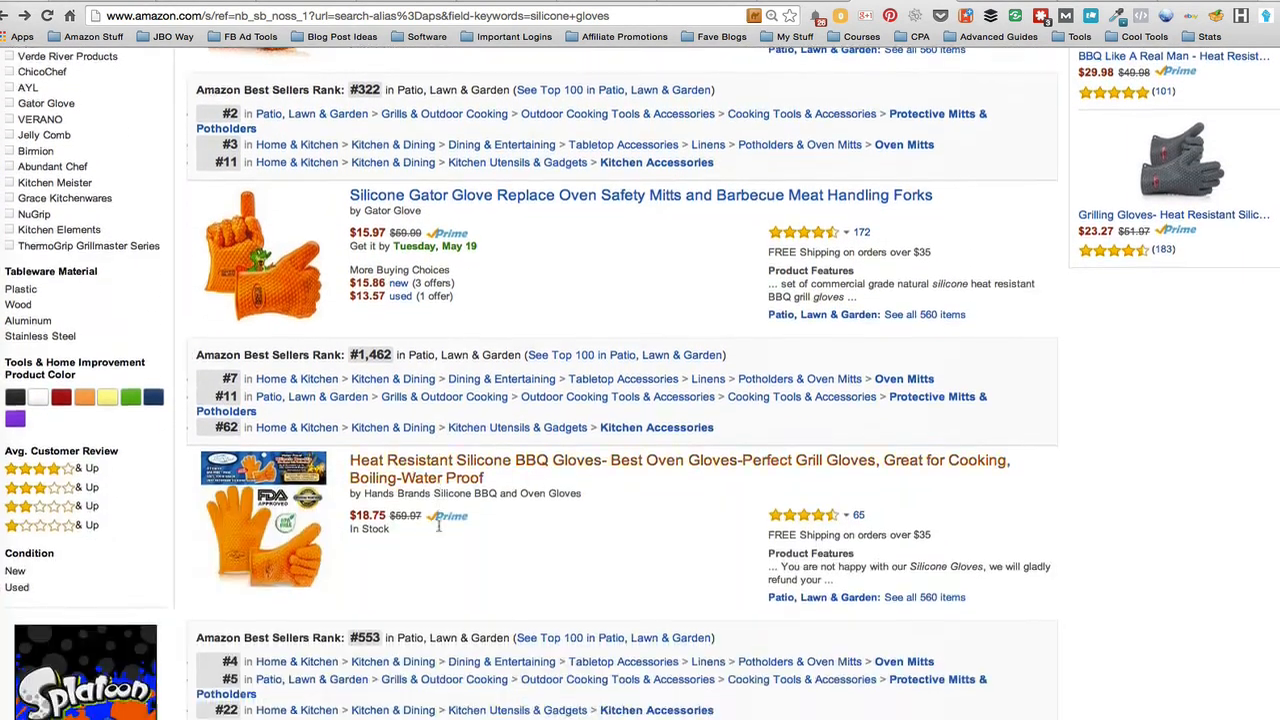
pyautogui.scroll(-15, 413, 487)
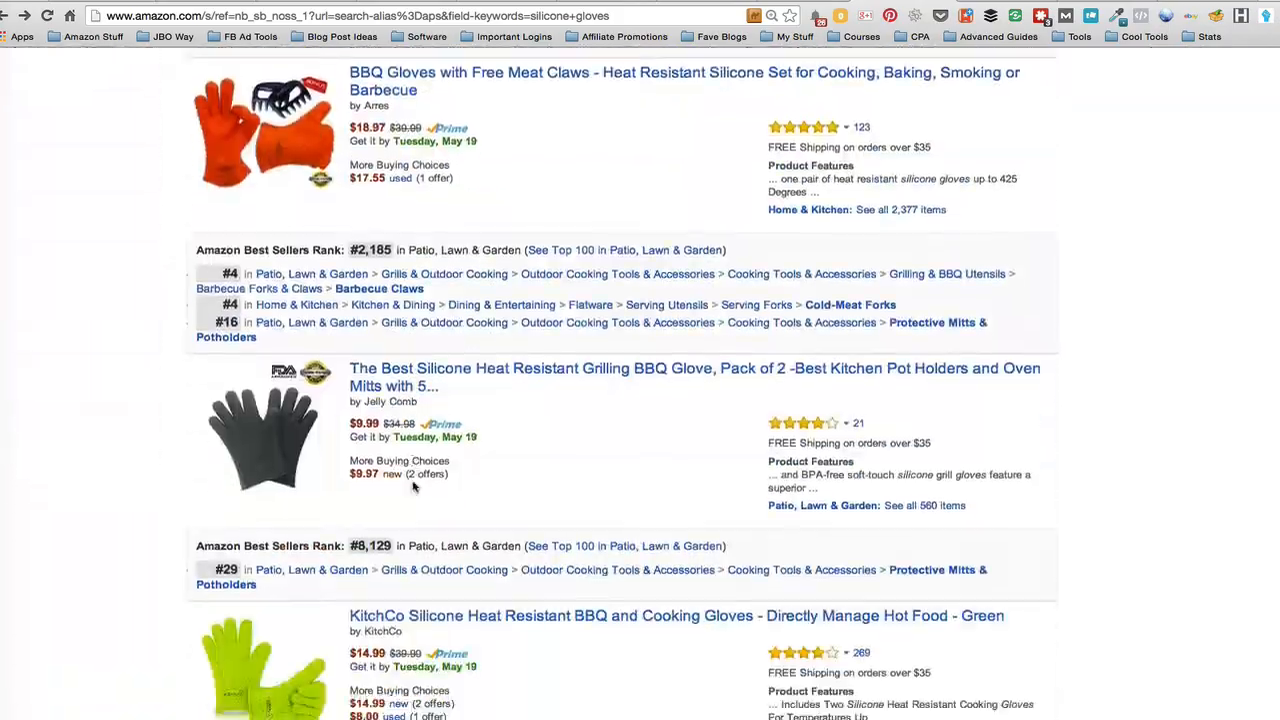
pyautogui.scroll(20, 413, 487)
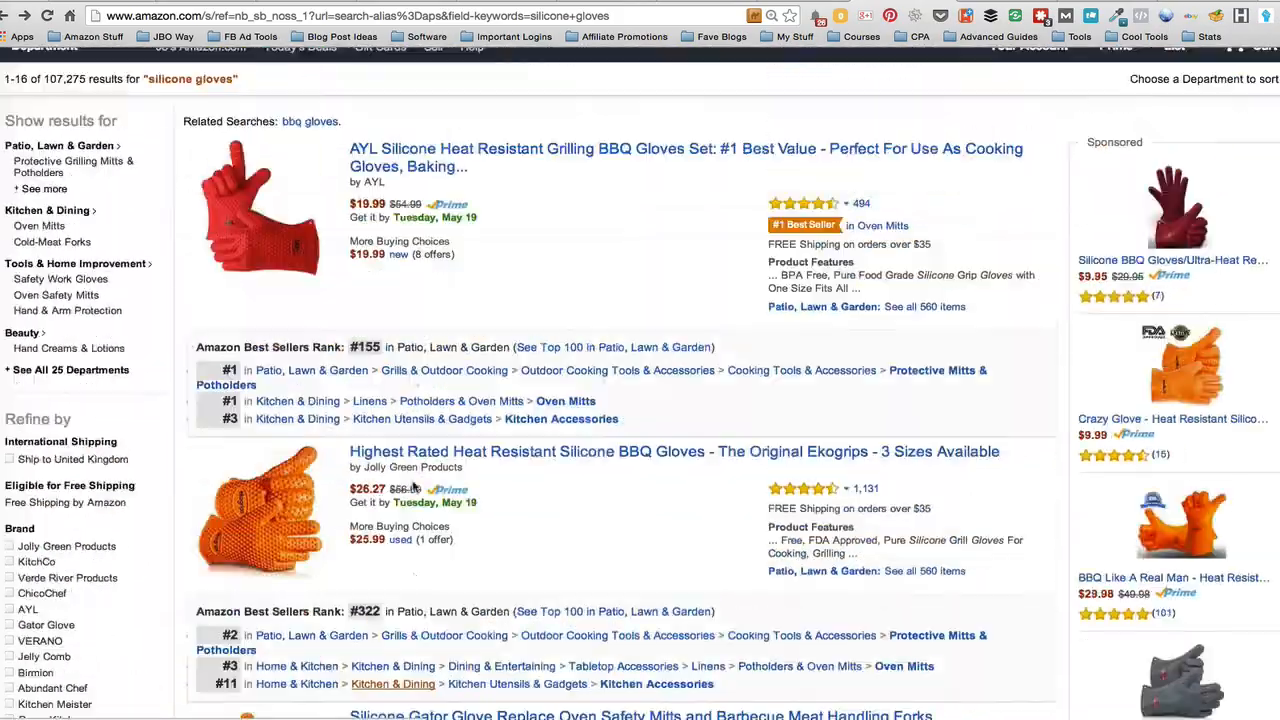
pyautogui.click(2, 258)
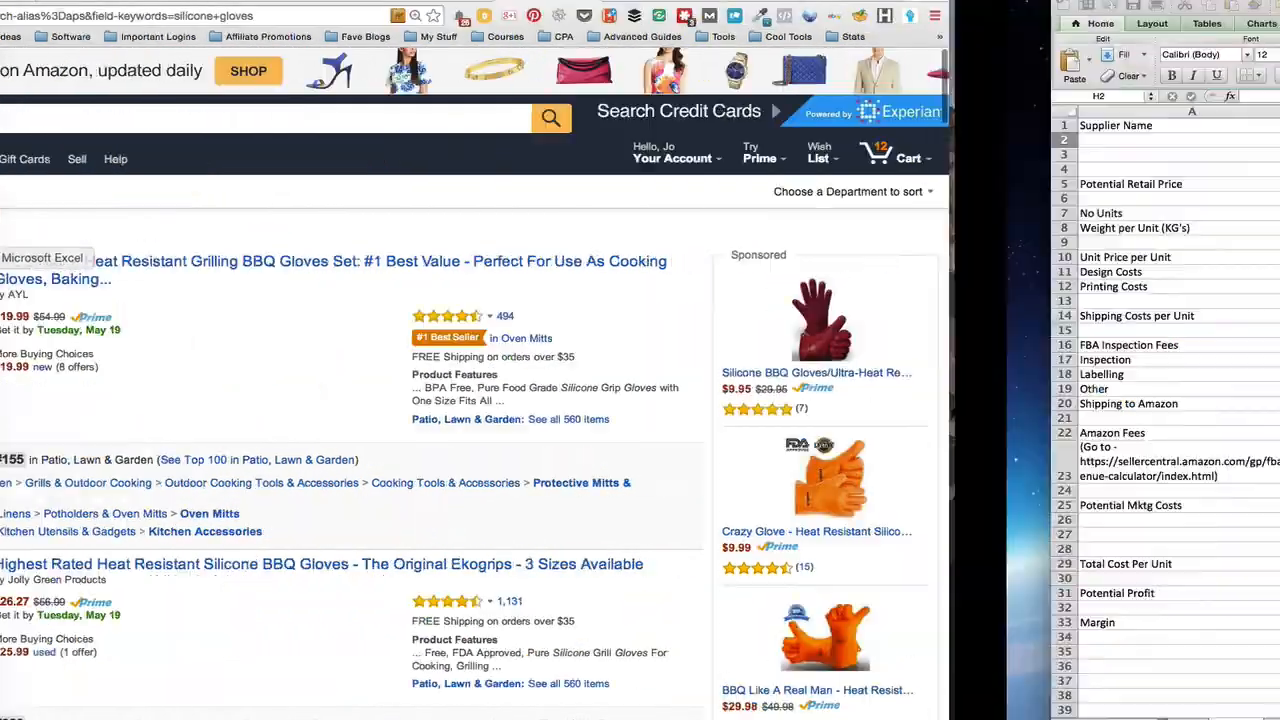
# Set the first supplier's retail price in C5 to 19.99, cutting profit to 6.39 and margin to 32%
pyautogui.click(346, 188)
pyautogui.write('1')
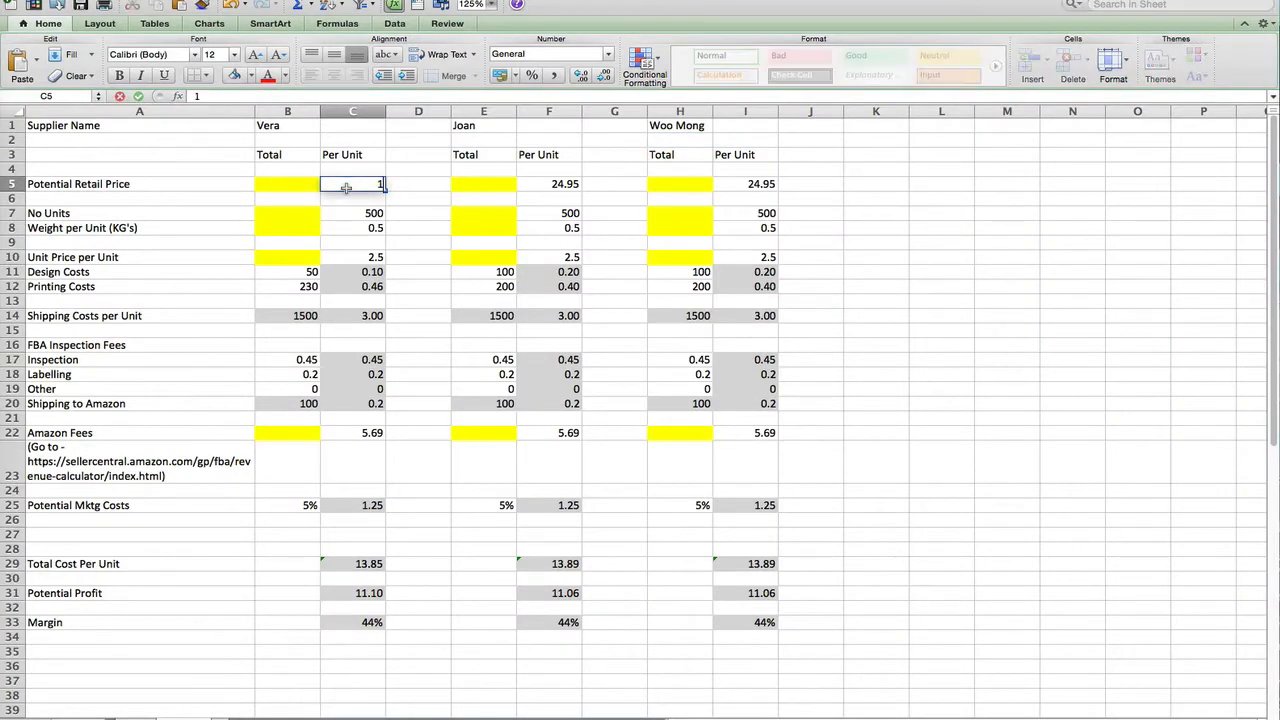
pyautogui.write('9.99')
pyautogui.press('Return')
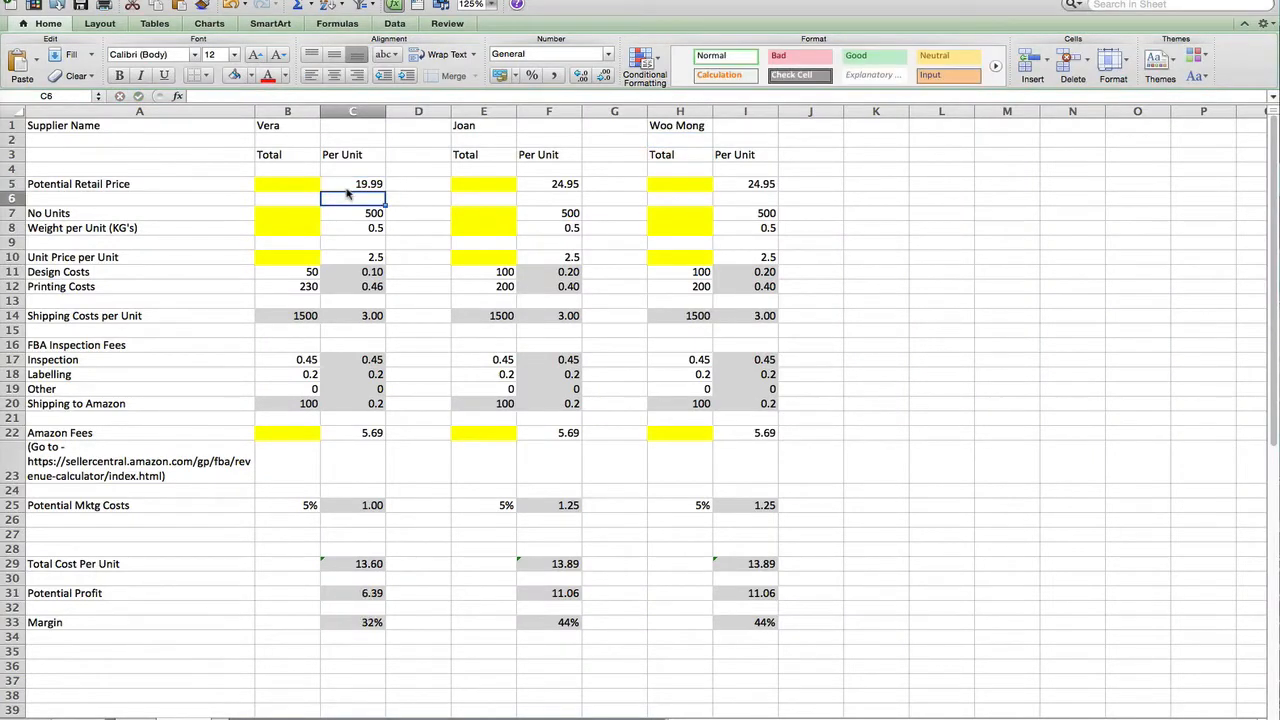
pyautogui.press('Return')
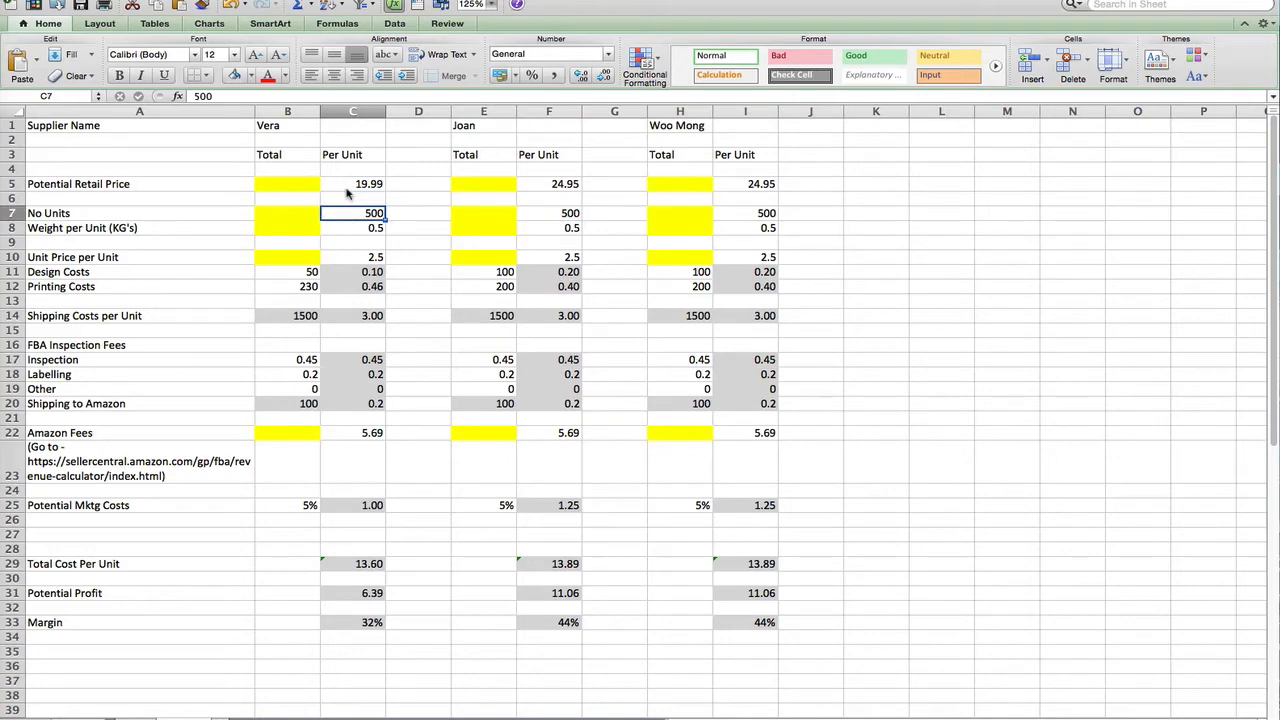
pyautogui.press('Return')
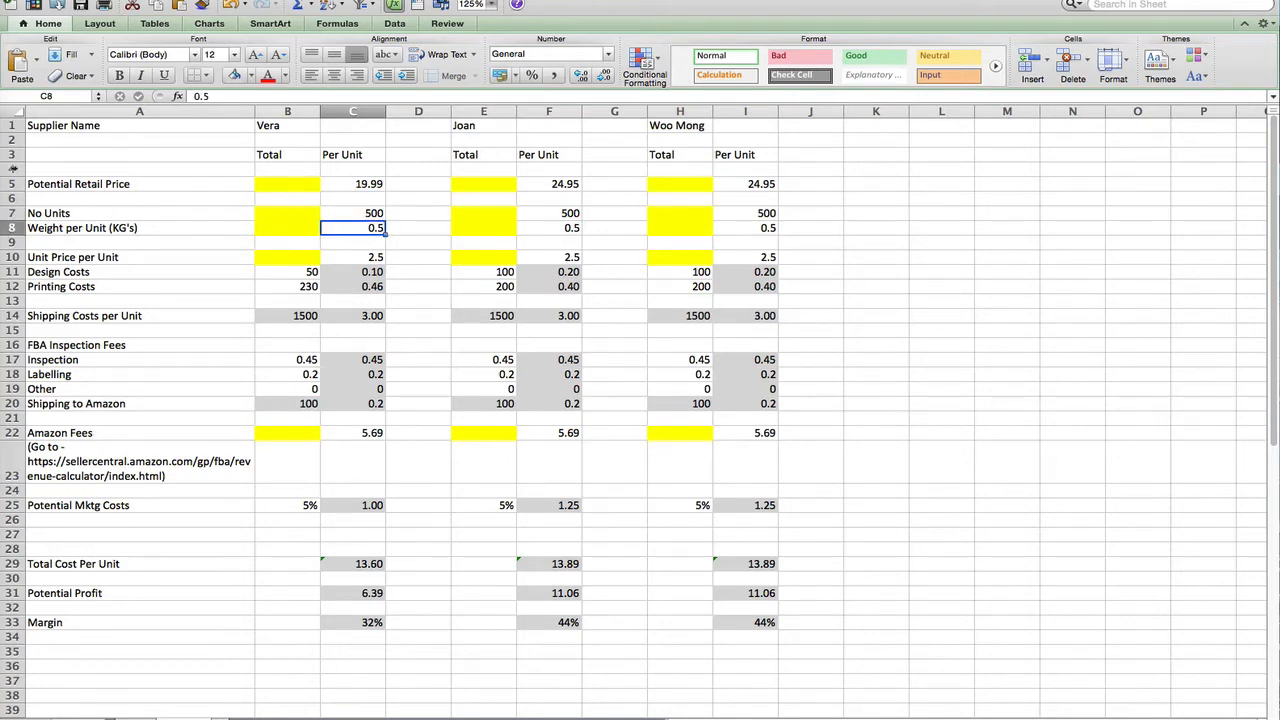
pyautogui.click(3, 172)
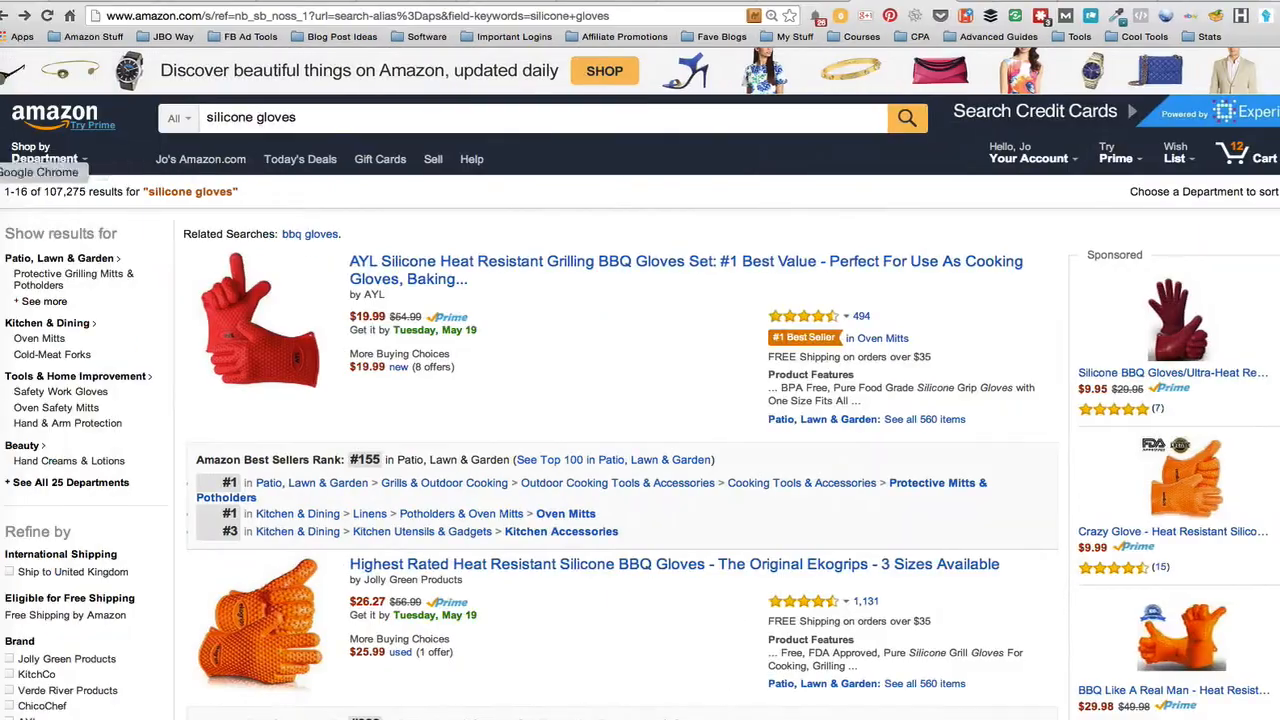
# Find the 10.4-ounce shipping weight in the AYL silicone grilling gloves listing's Product Details
pyautogui.click(505, 264)
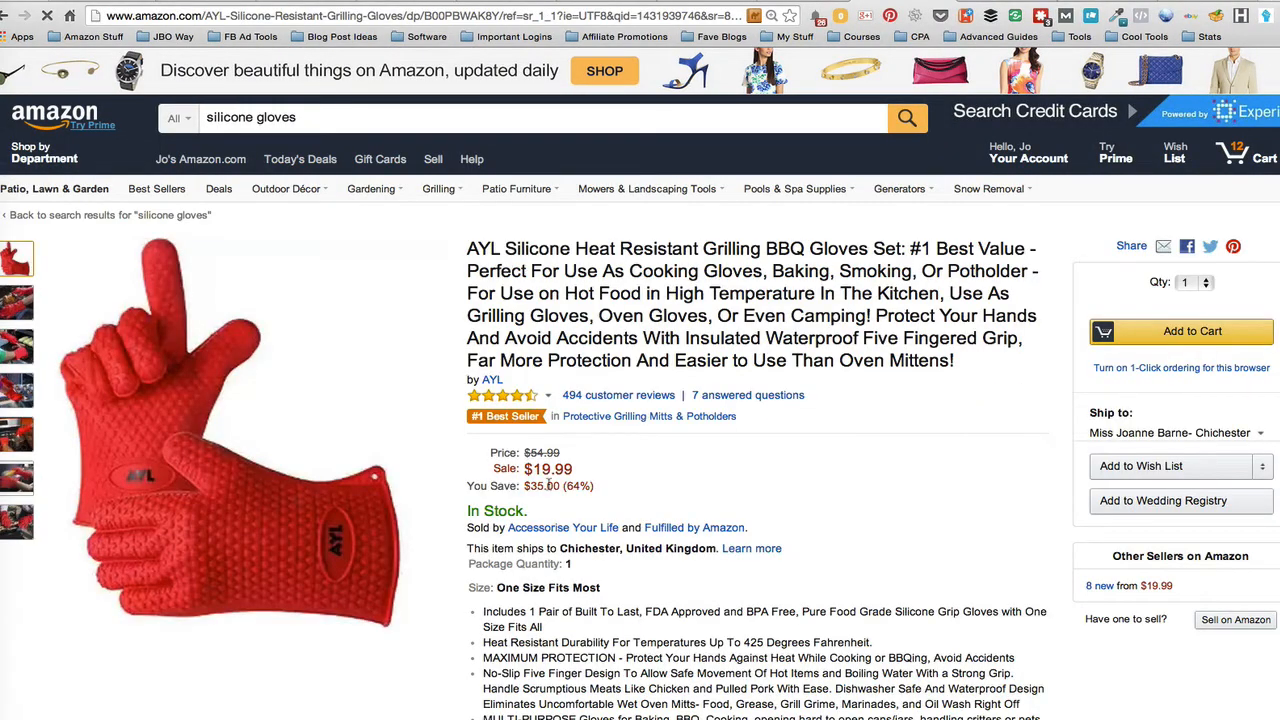
pyautogui.scroll(-5, 548, 484)
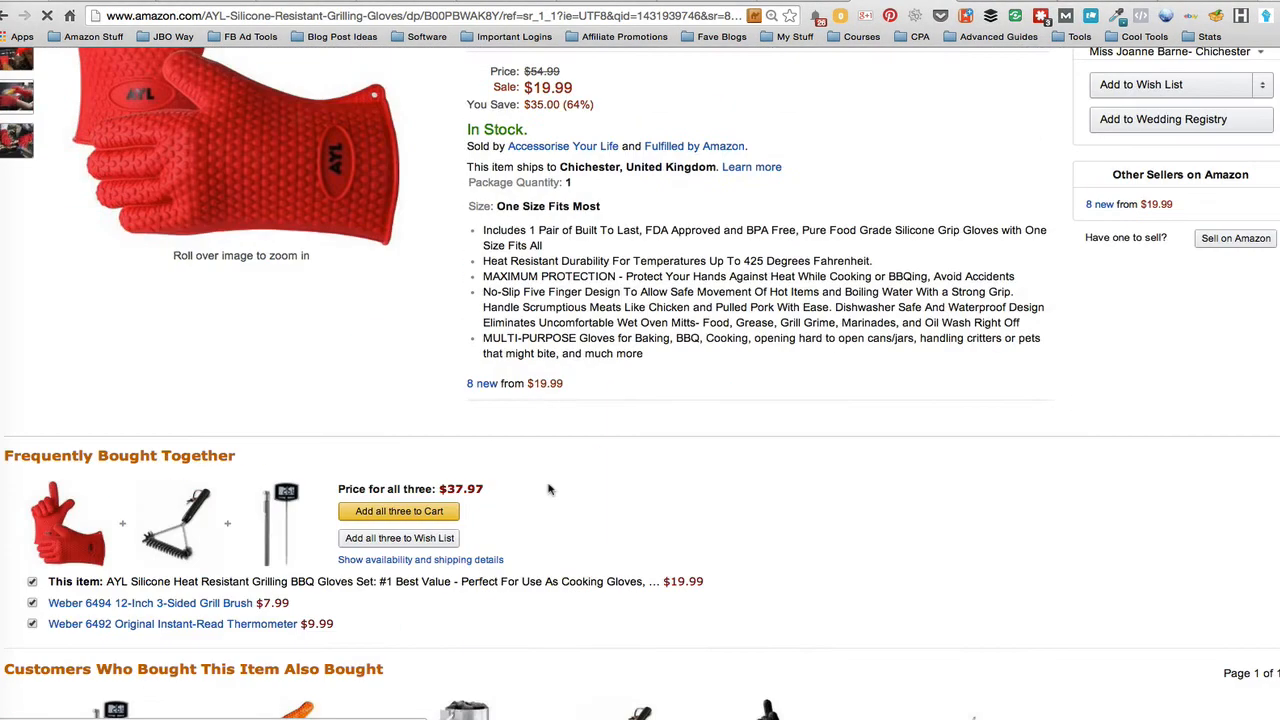
pyautogui.scroll(-3, 548, 489)
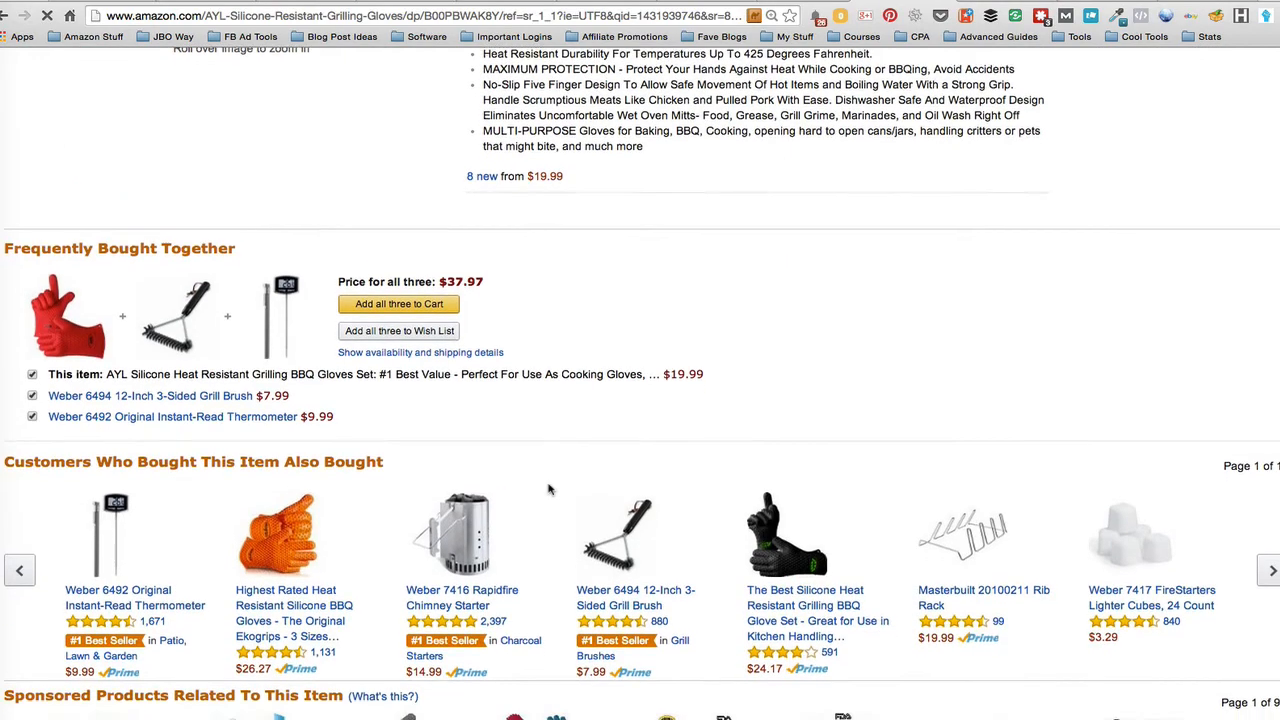
pyautogui.scroll(-5, 548, 489)
pyautogui.scroll(-5, 548, 489)
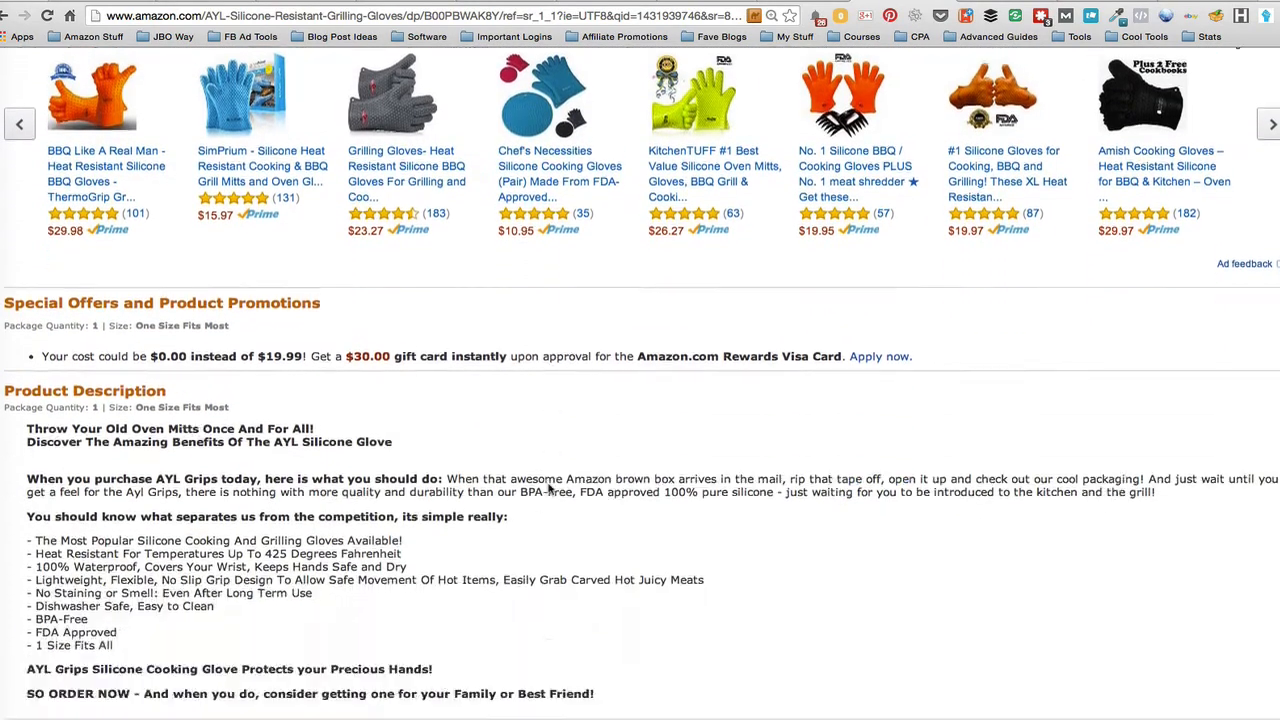
pyautogui.scroll(-4, 548, 487)
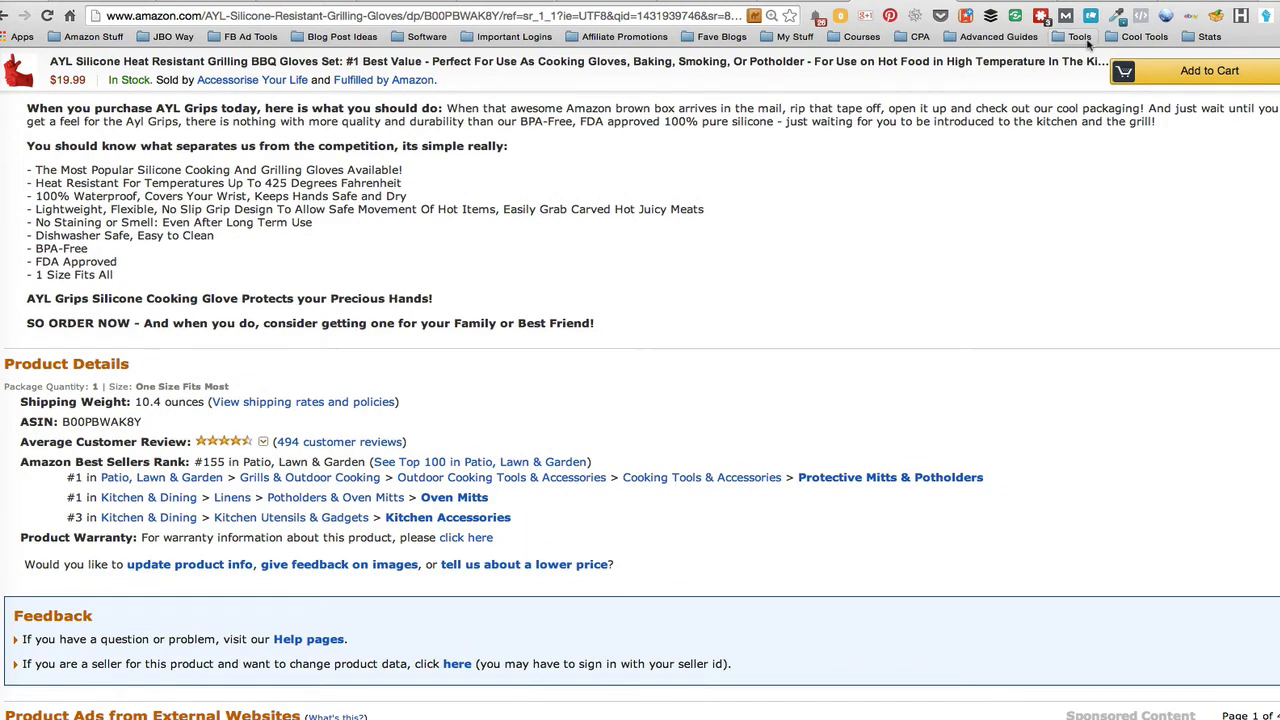
pyautogui.click(1203, 2)
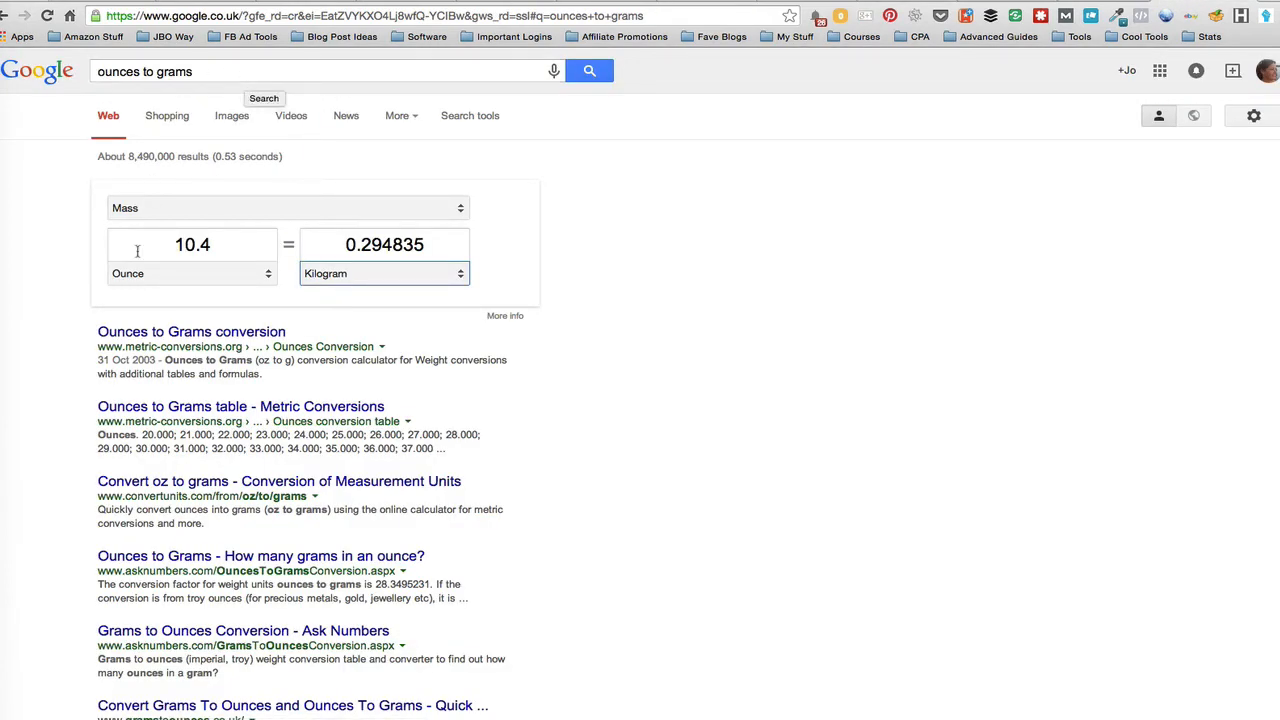
# Convert 10.4 ounces to 0.294835 kilograms in Google's unit converter
pyautogui.click(221, 249)
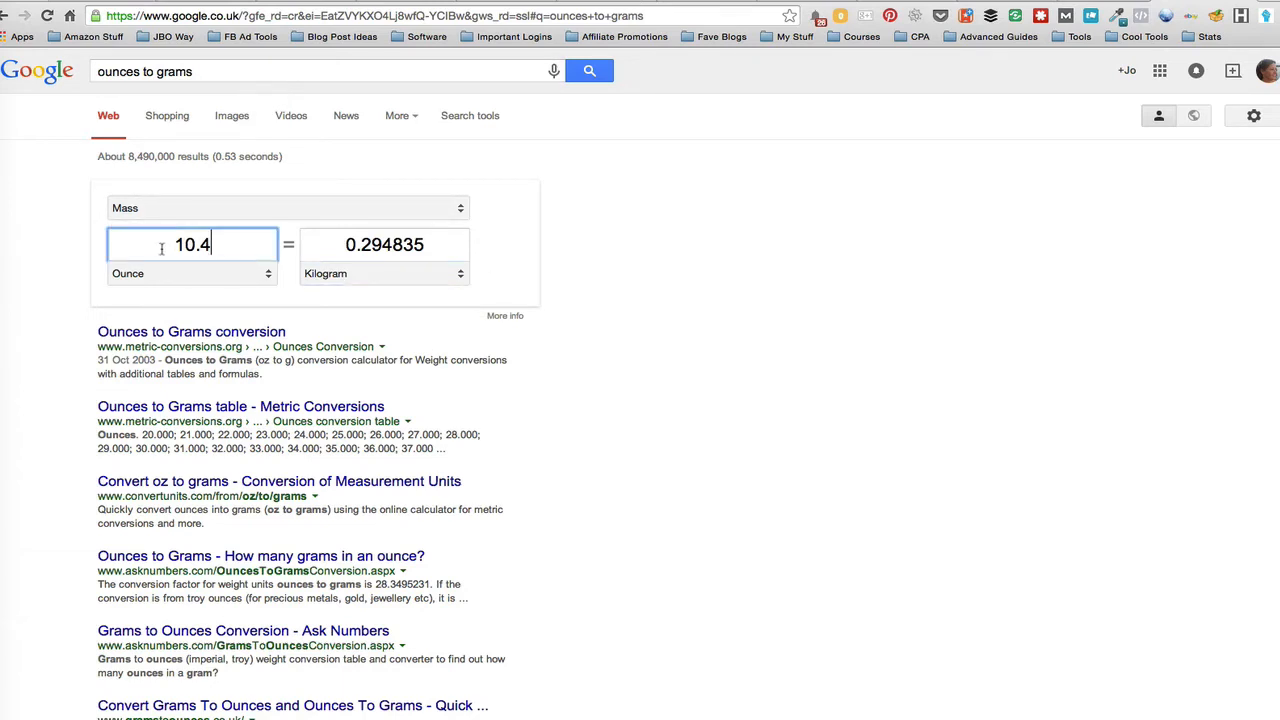
pyautogui.click(460, 277)
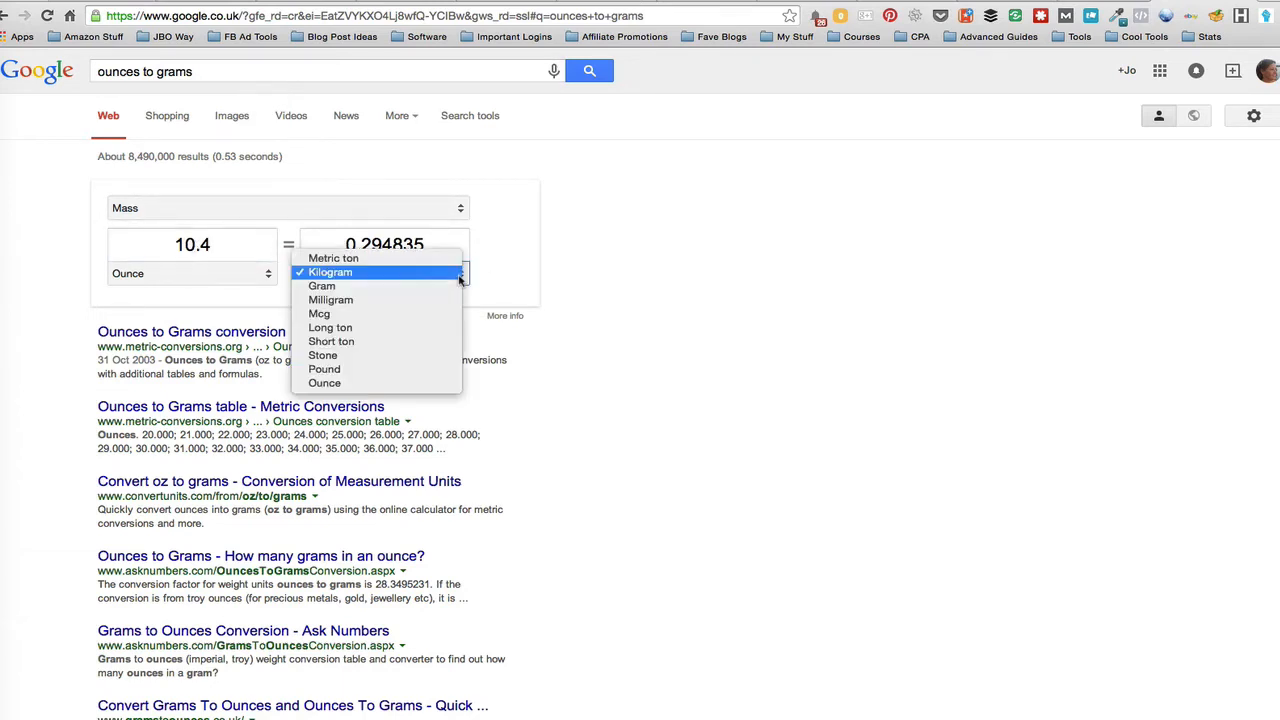
pyautogui.click(459, 276)
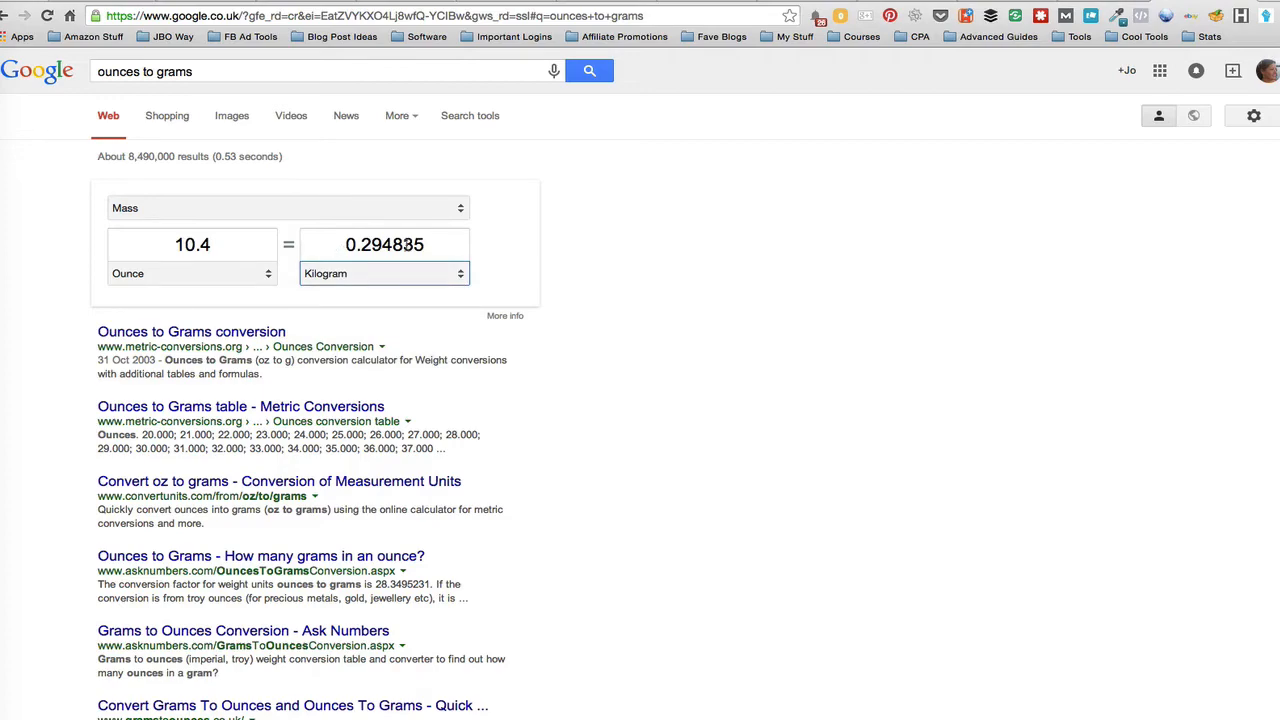
pyautogui.click(5, 255)
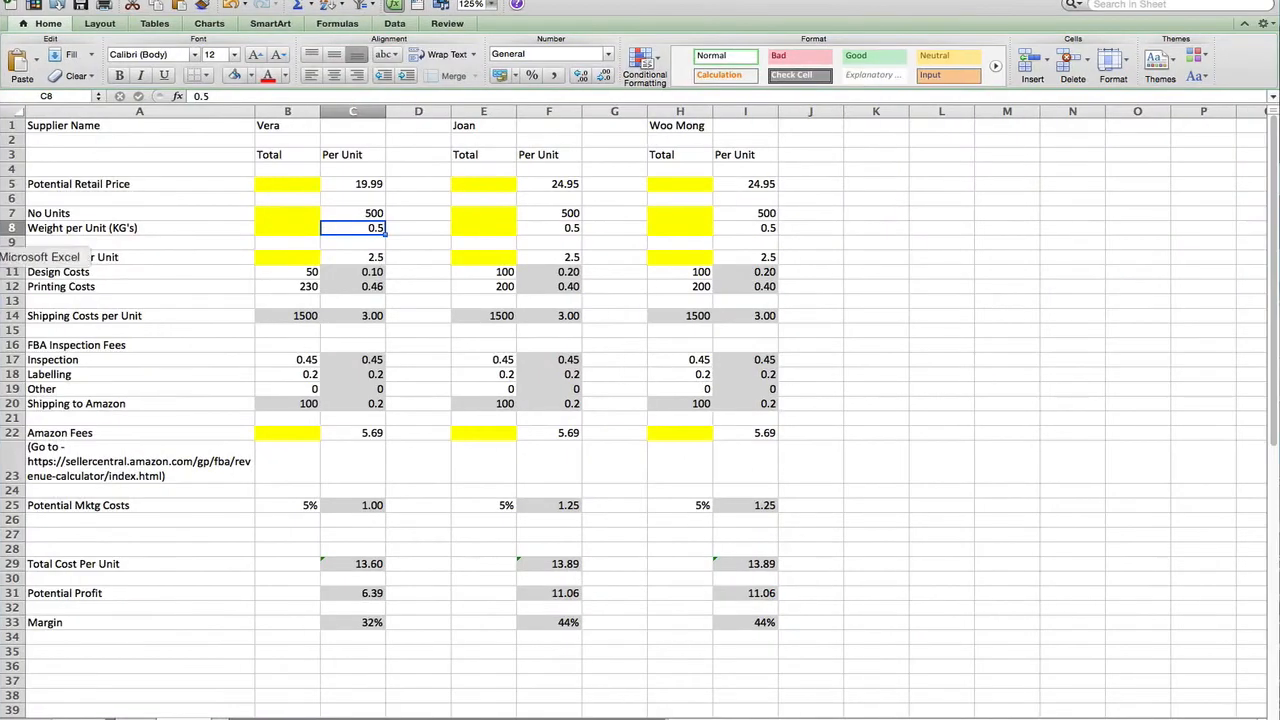
# Enter 0.3 kg in C8 as the first supplier's weight per unit, lifting margin to 38%
pyautogui.write('0.')
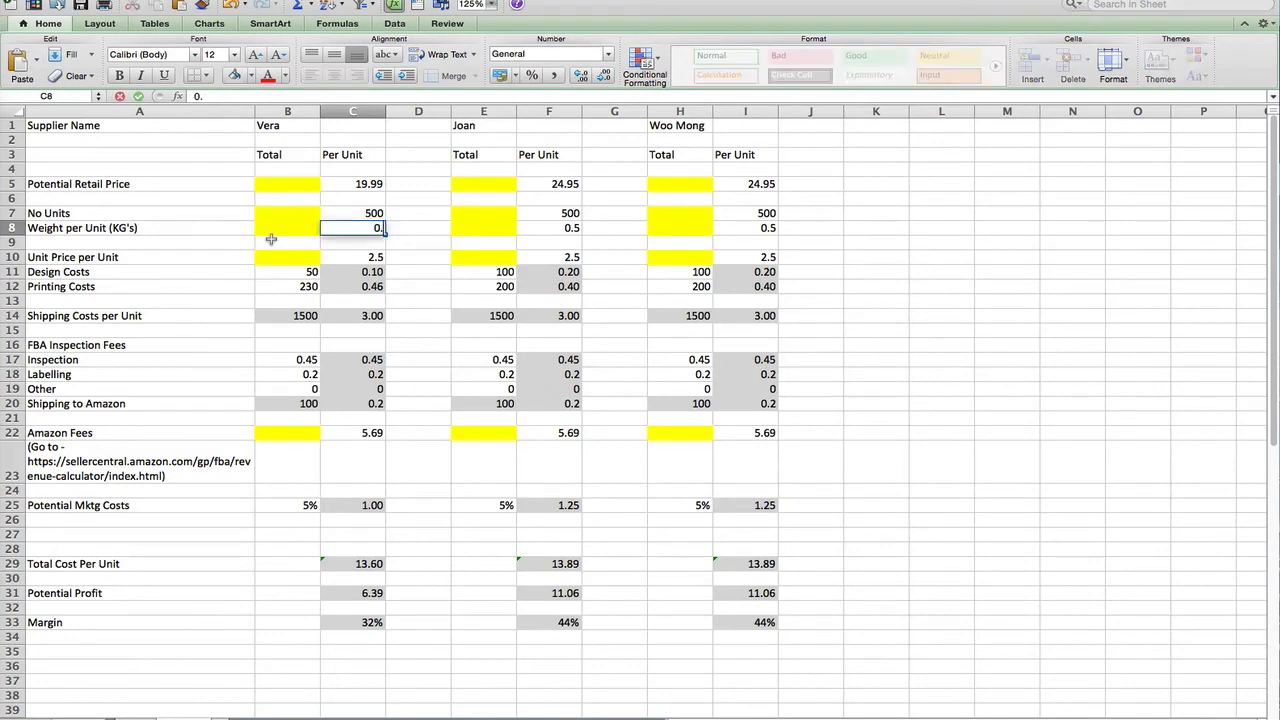
pyautogui.press('Return')
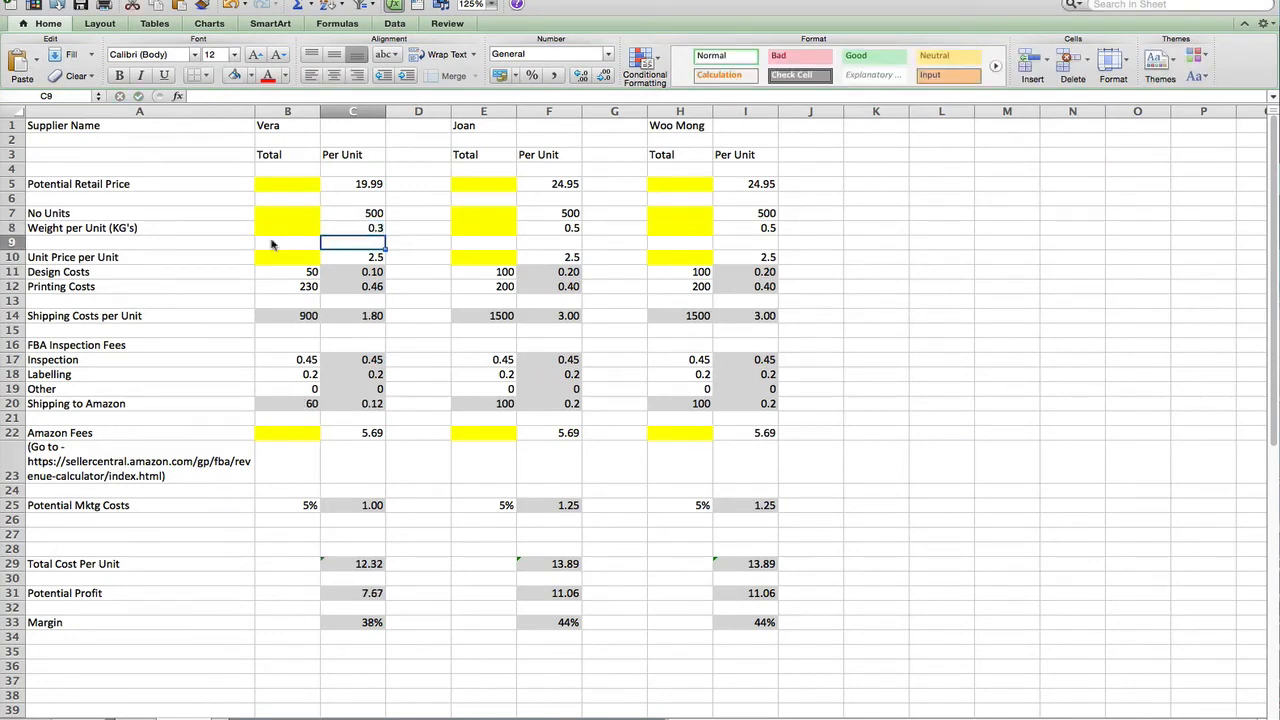
pyautogui.click(358, 256)
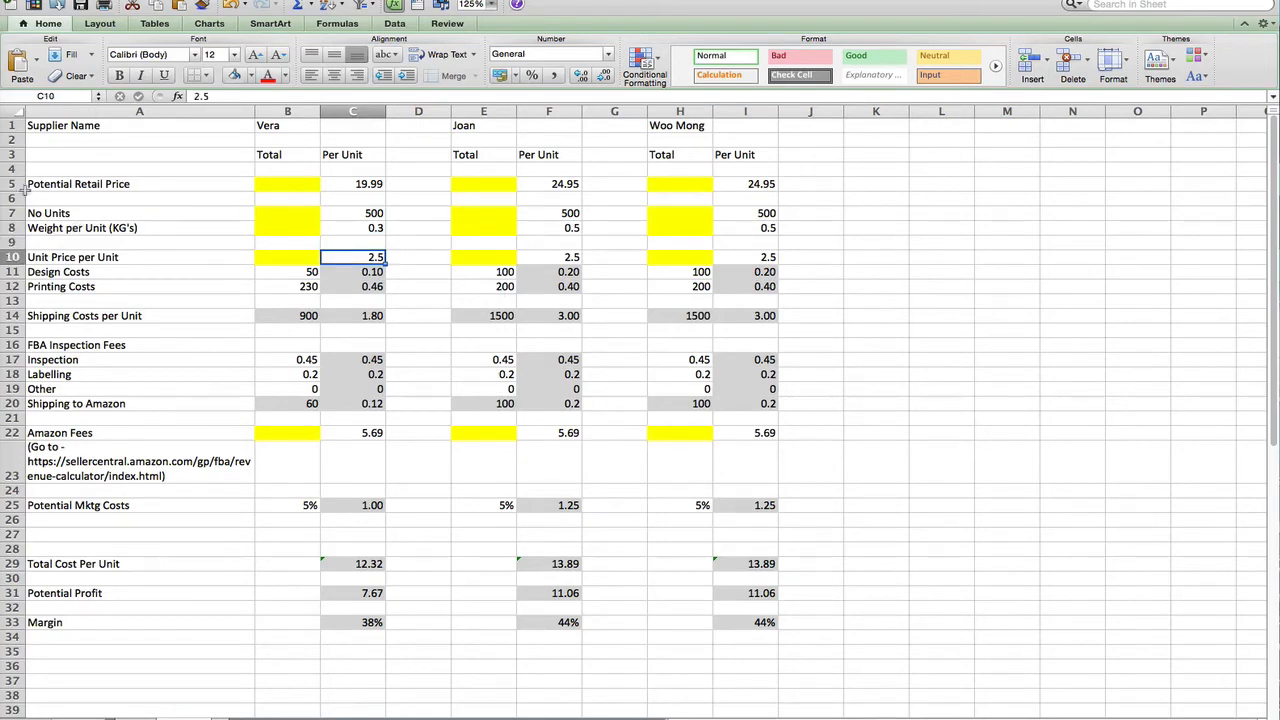
pyautogui.click(2, 170)
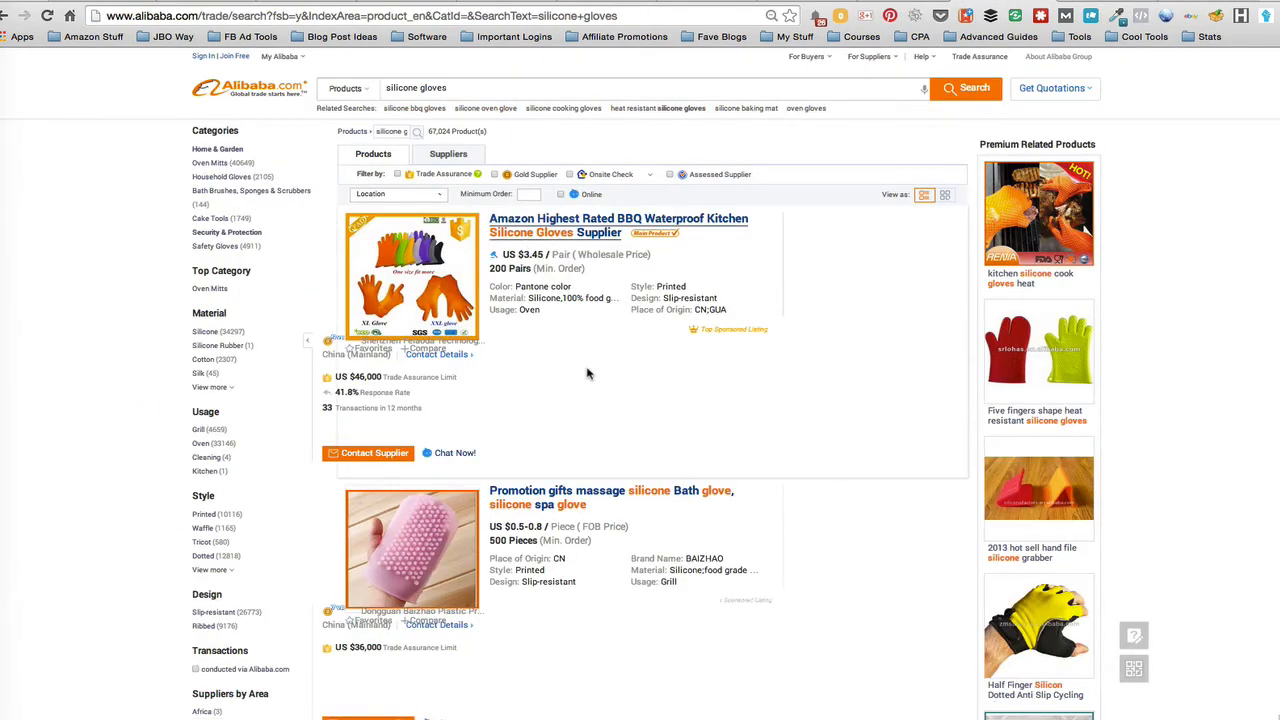
# Scroll Alibaba's silicone glove offers, e.g. US $1.45-3.05 per piece with 3000-piece minimum
pyautogui.scroll(-3, 588, 372)
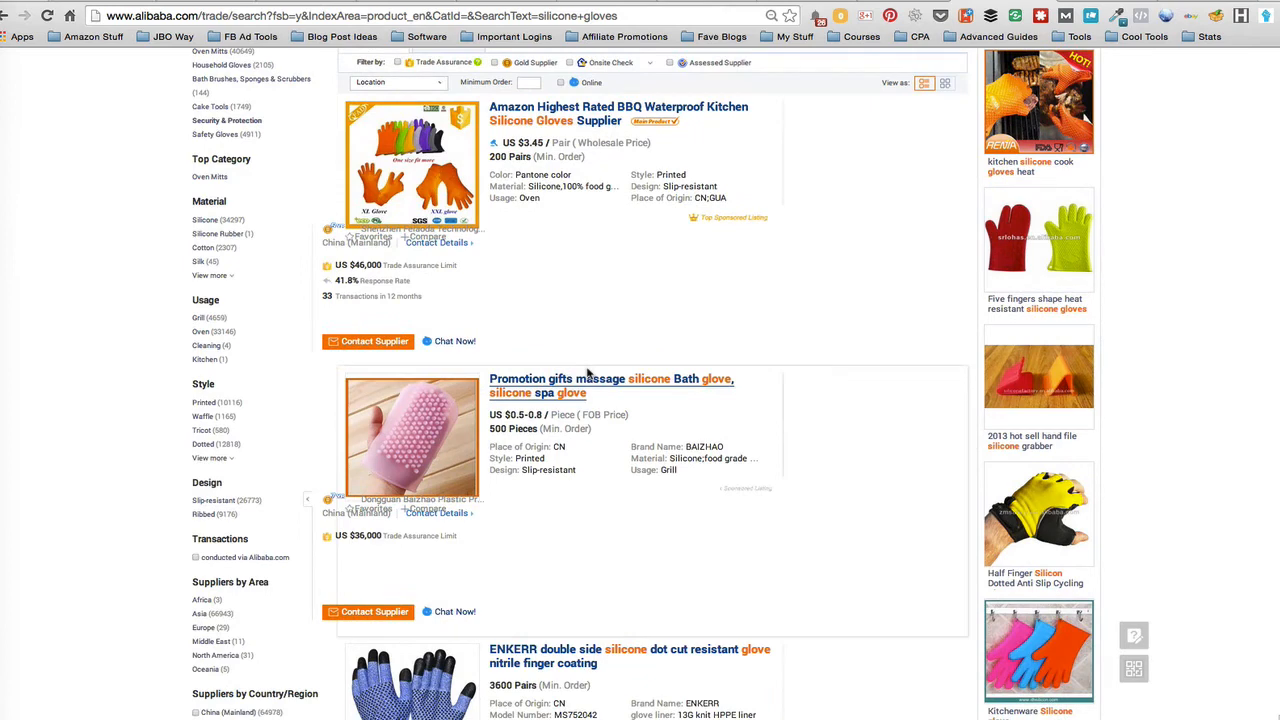
pyautogui.scroll(-10, 603, 486)
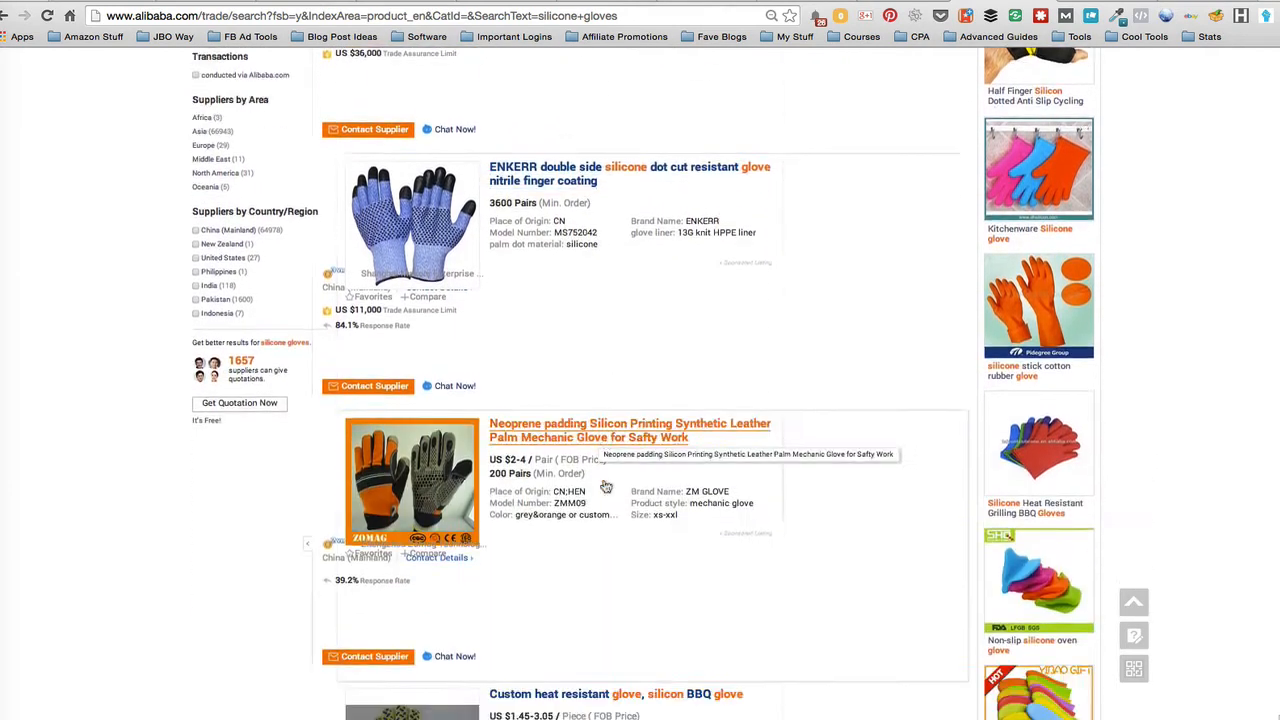
pyautogui.scroll(-3, 605, 486)
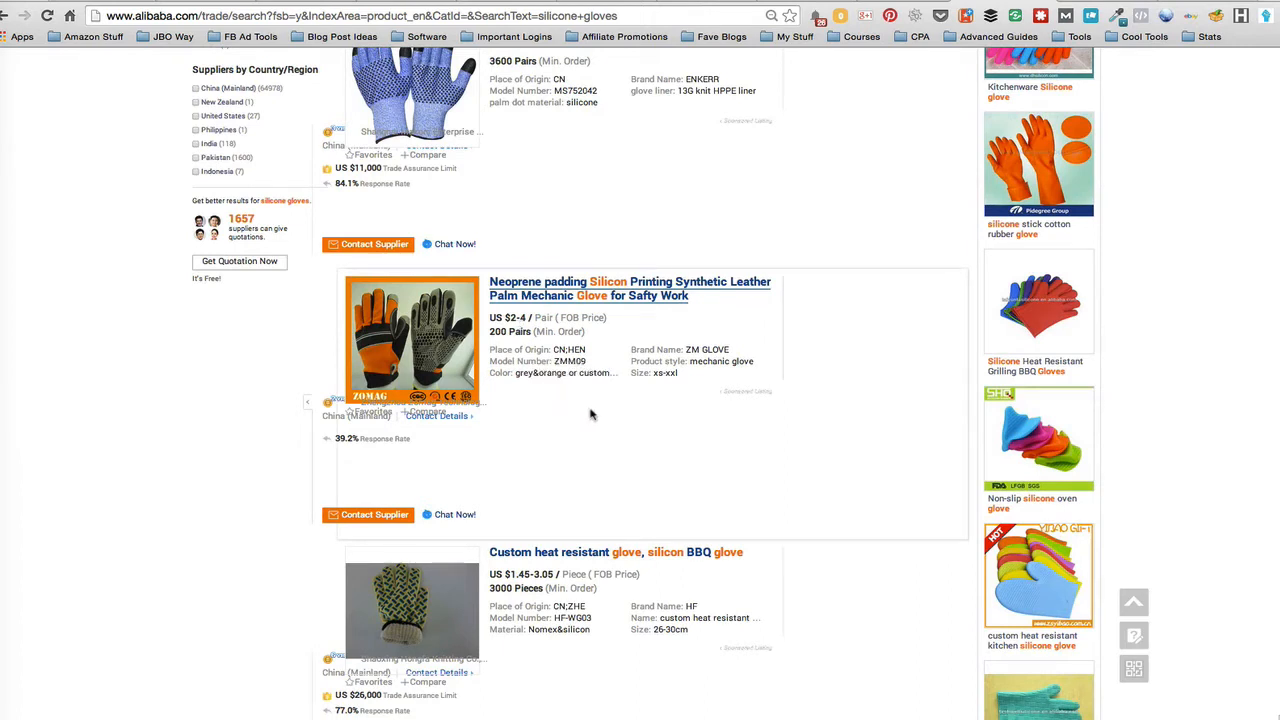
pyautogui.scroll(-4, 590, 414)
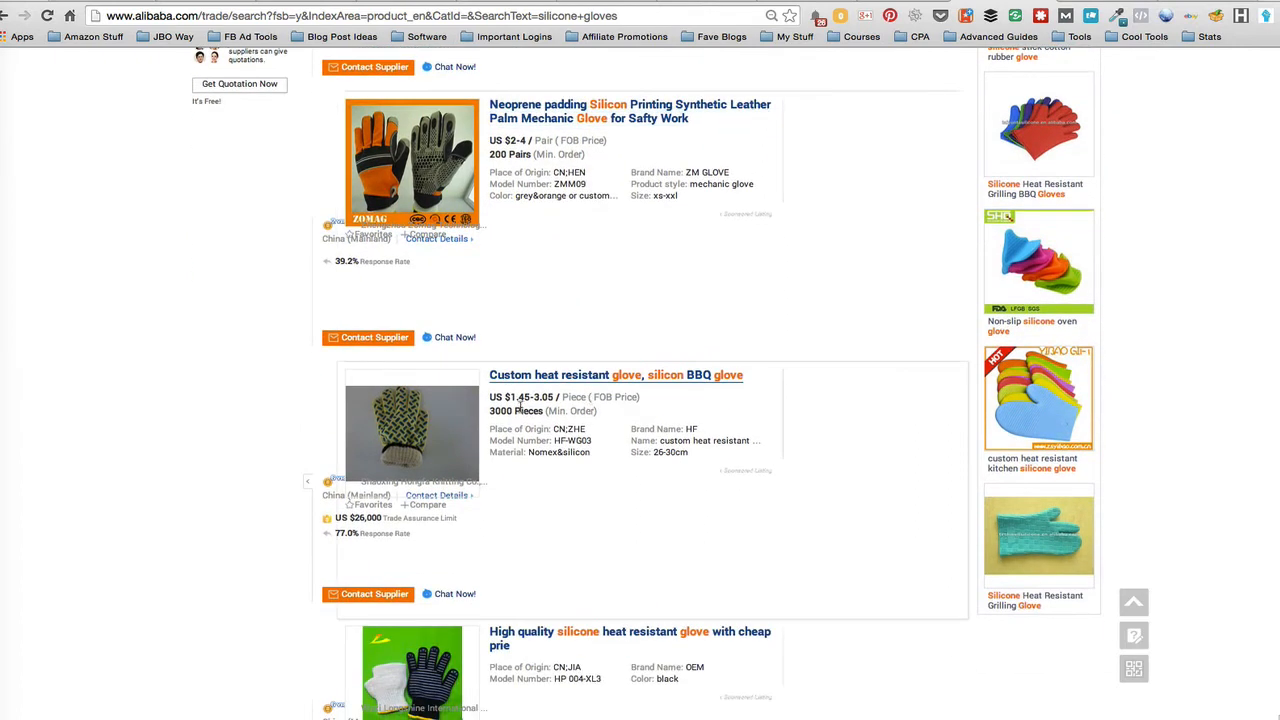
pyautogui.scroll(-7, 563, 486)
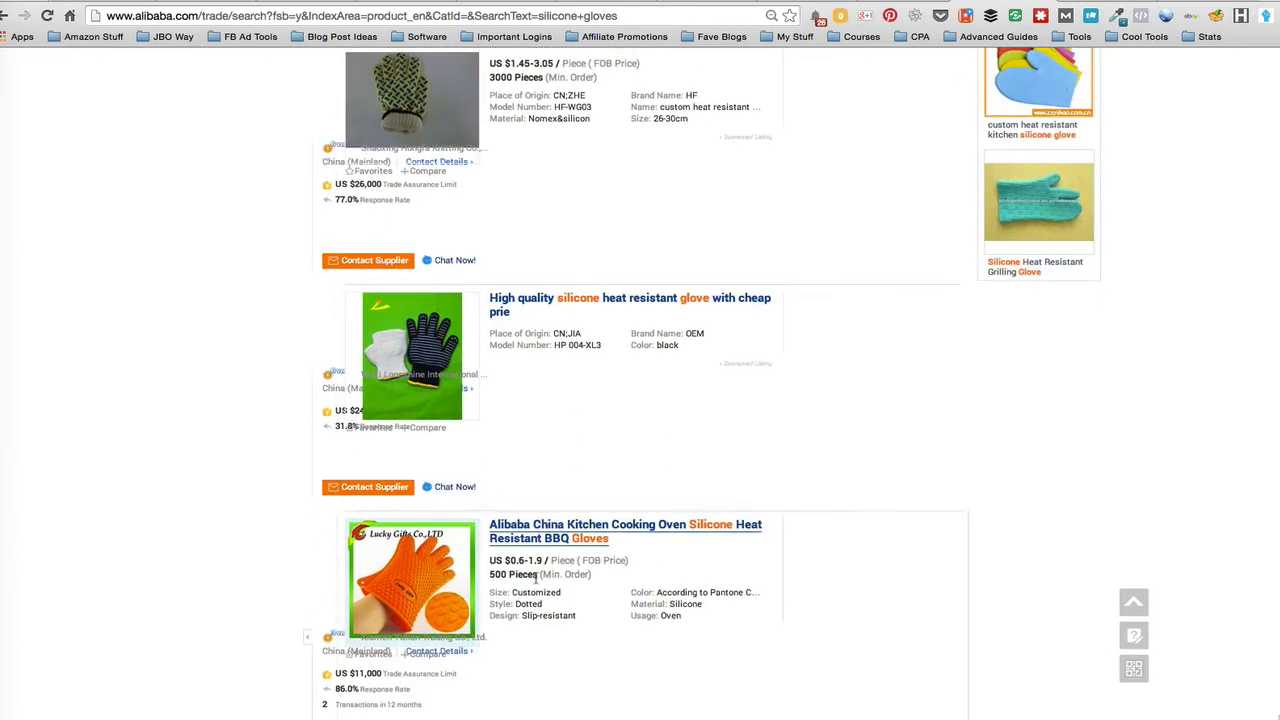
pyautogui.scroll(-12, 537, 578)
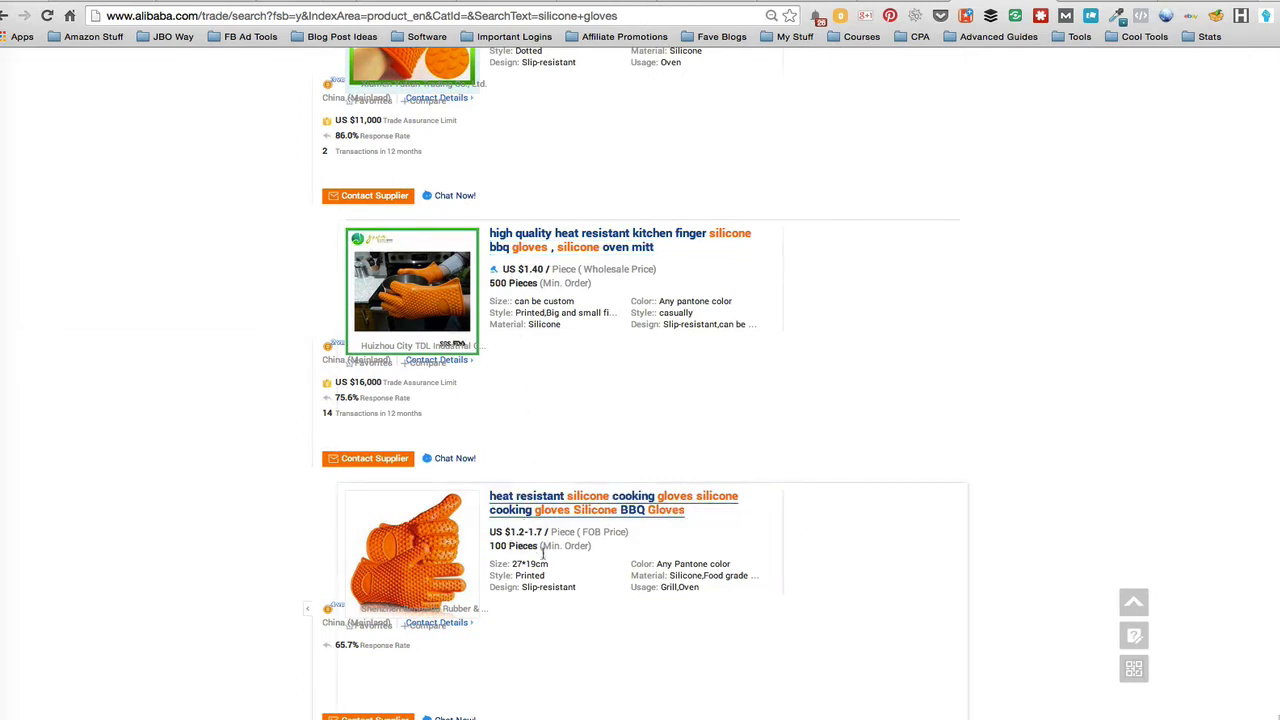
pyautogui.scroll(-5, 540, 550)
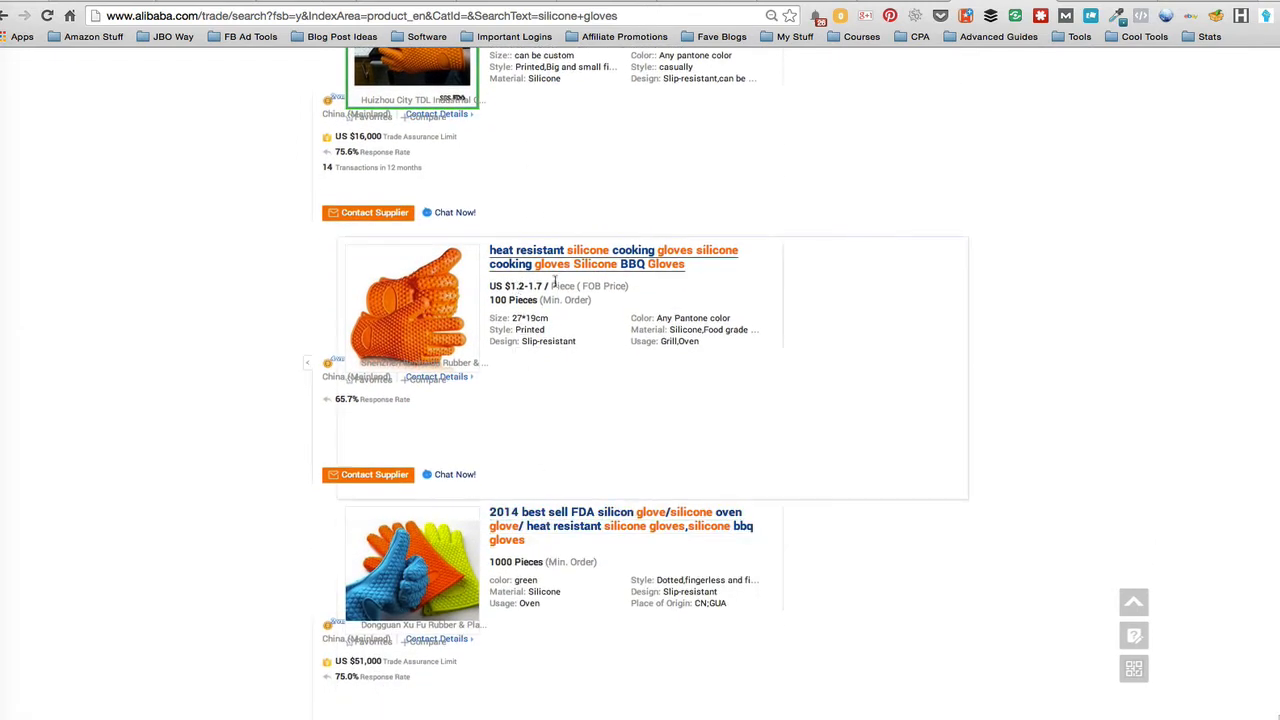
pyautogui.scroll(10, 566, 337)
# Enter Vera's unit price of 2, design costs of 0 and printing costs of 200
pyautogui.moveTo(5, 140)
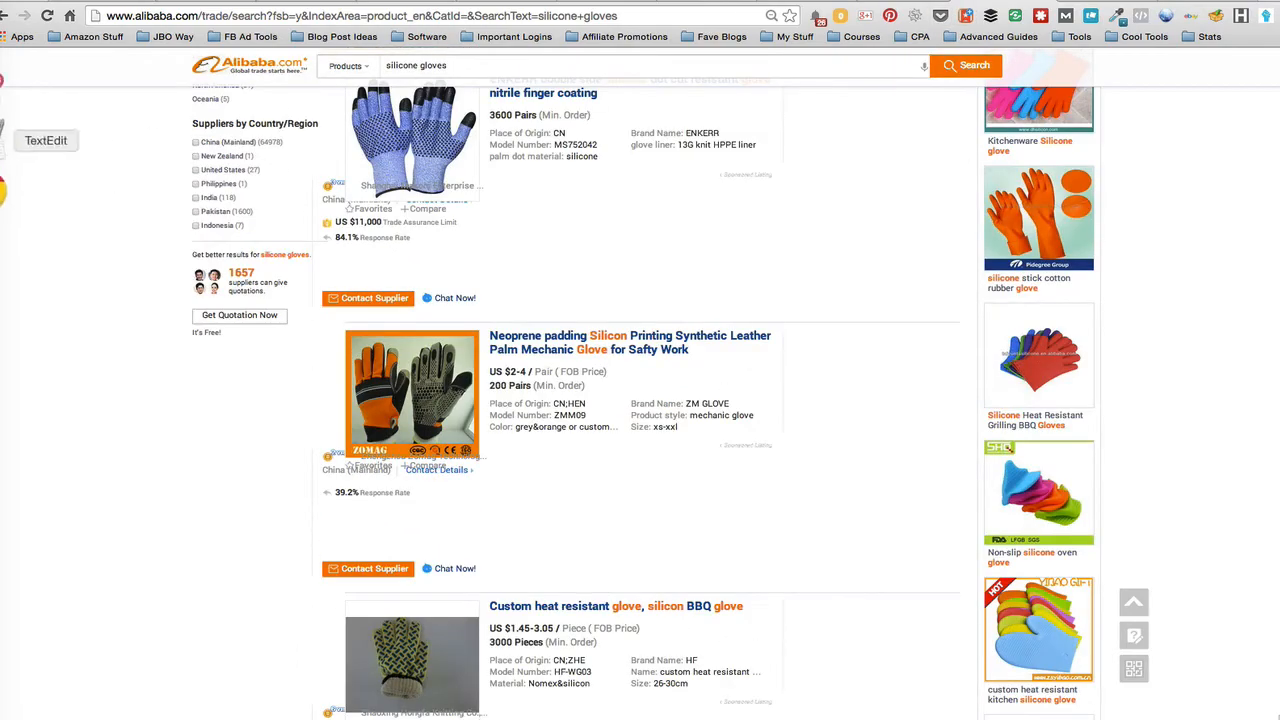
pyautogui.click(4, 246)
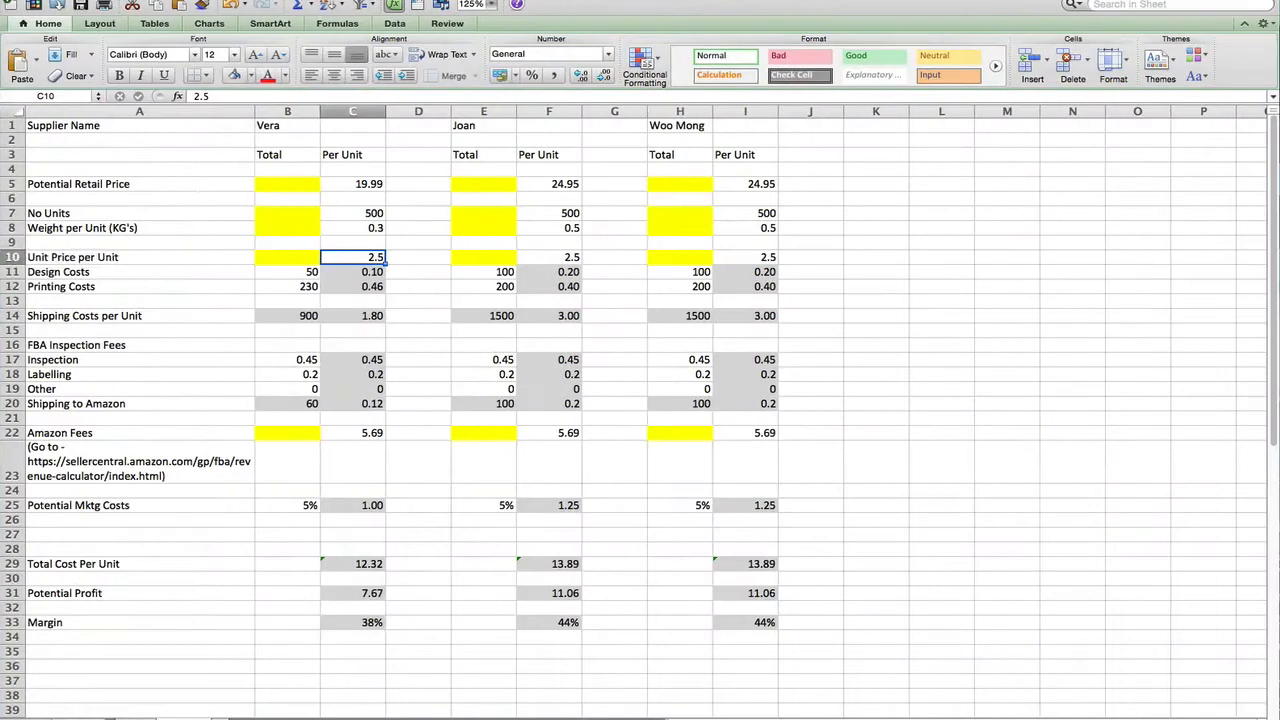
pyautogui.write('2')
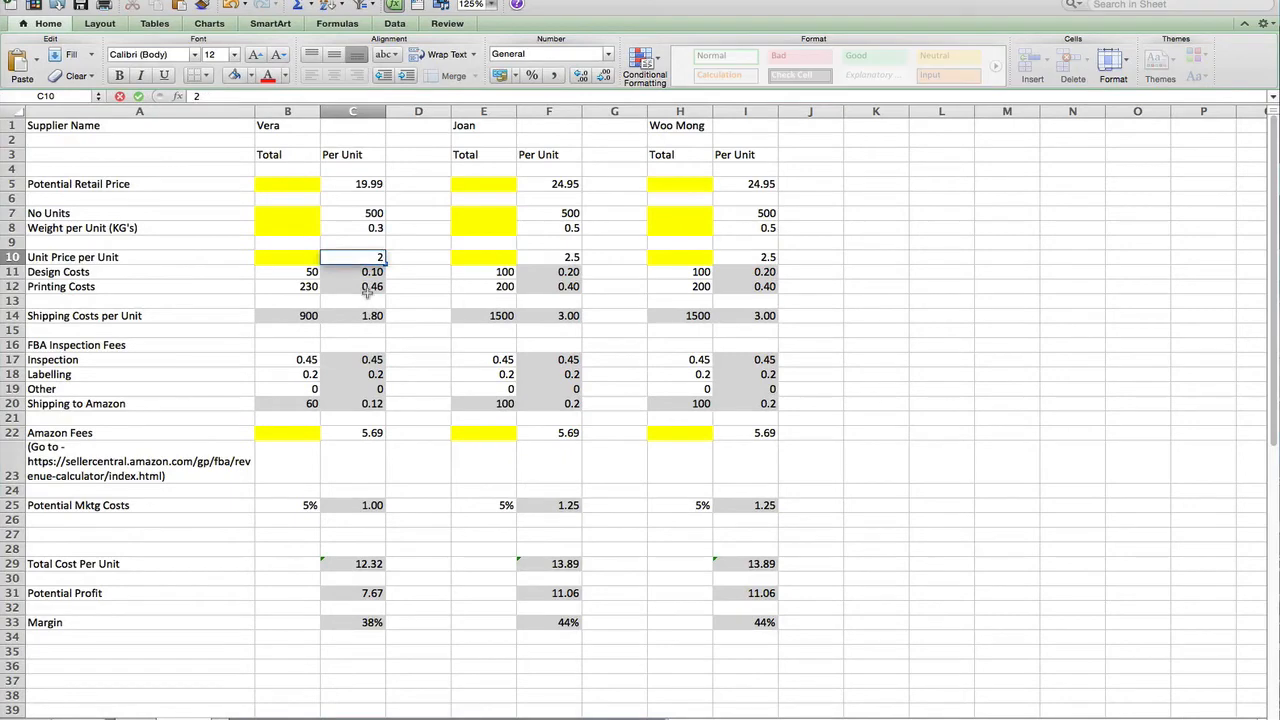
pyautogui.press('Return')
pyautogui.press('Left')
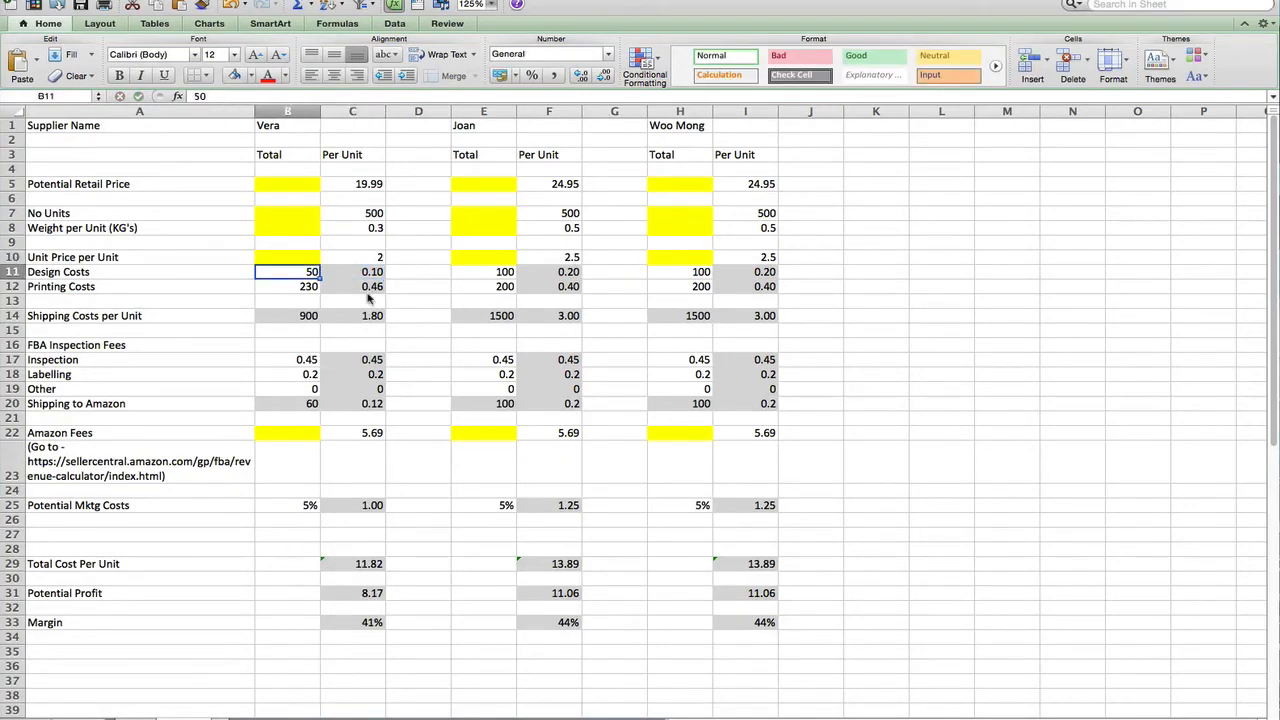
pyautogui.write('0')
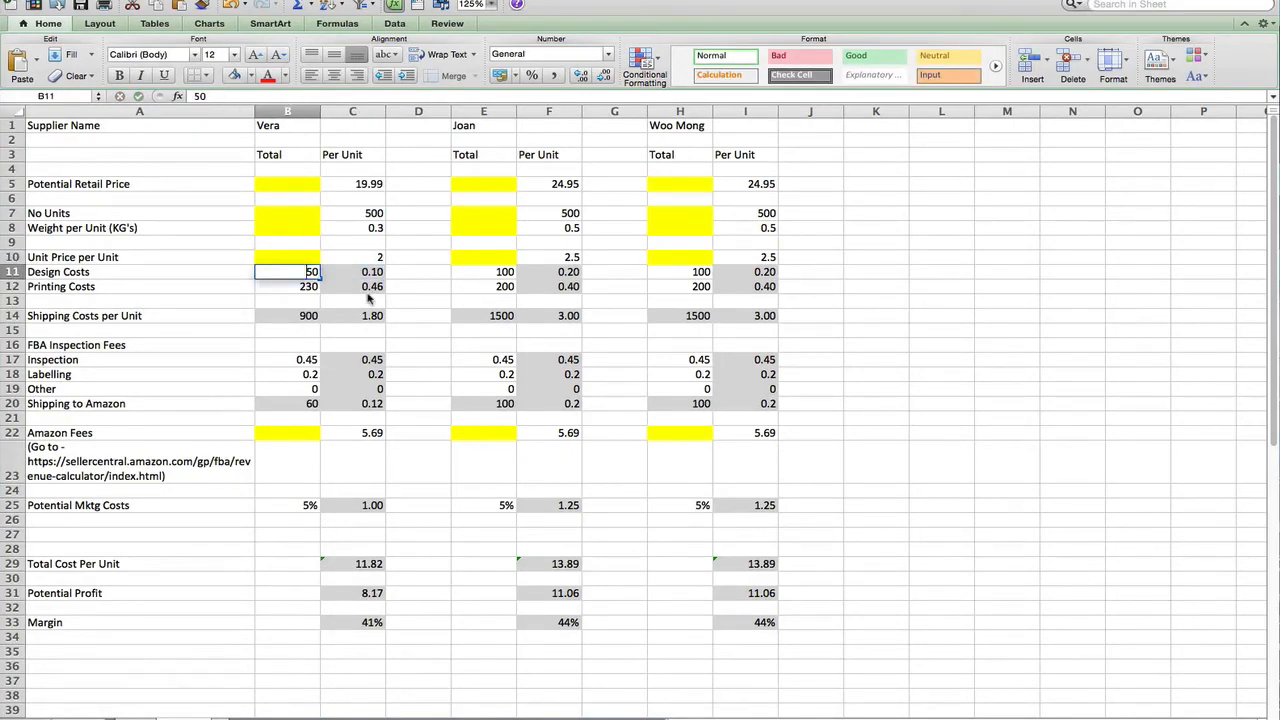
pyautogui.press('Return')
pyautogui.press('Up')
pyautogui.press('Down')
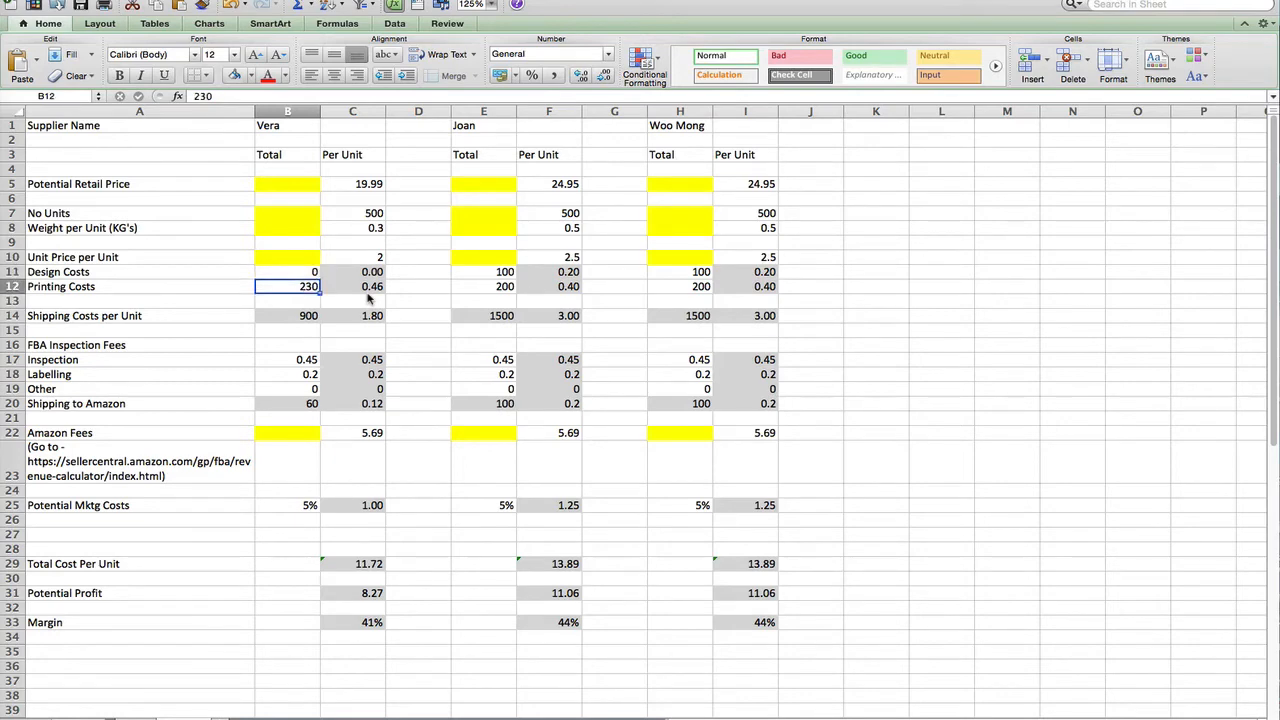
pyautogui.write('200')
pyautogui.press('Return')
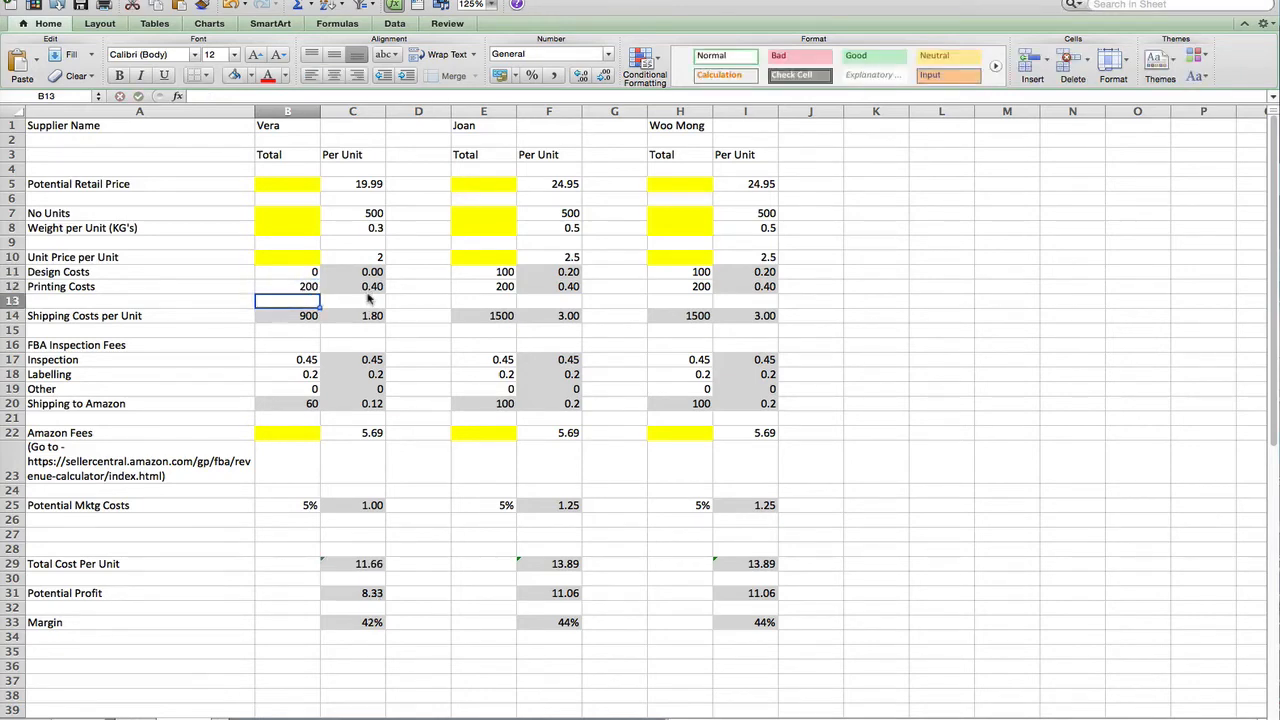
# Review Vera's inspection, labelling and 5.69 Amazon fee cells and the fee calculator note
pyautogui.press('Down')
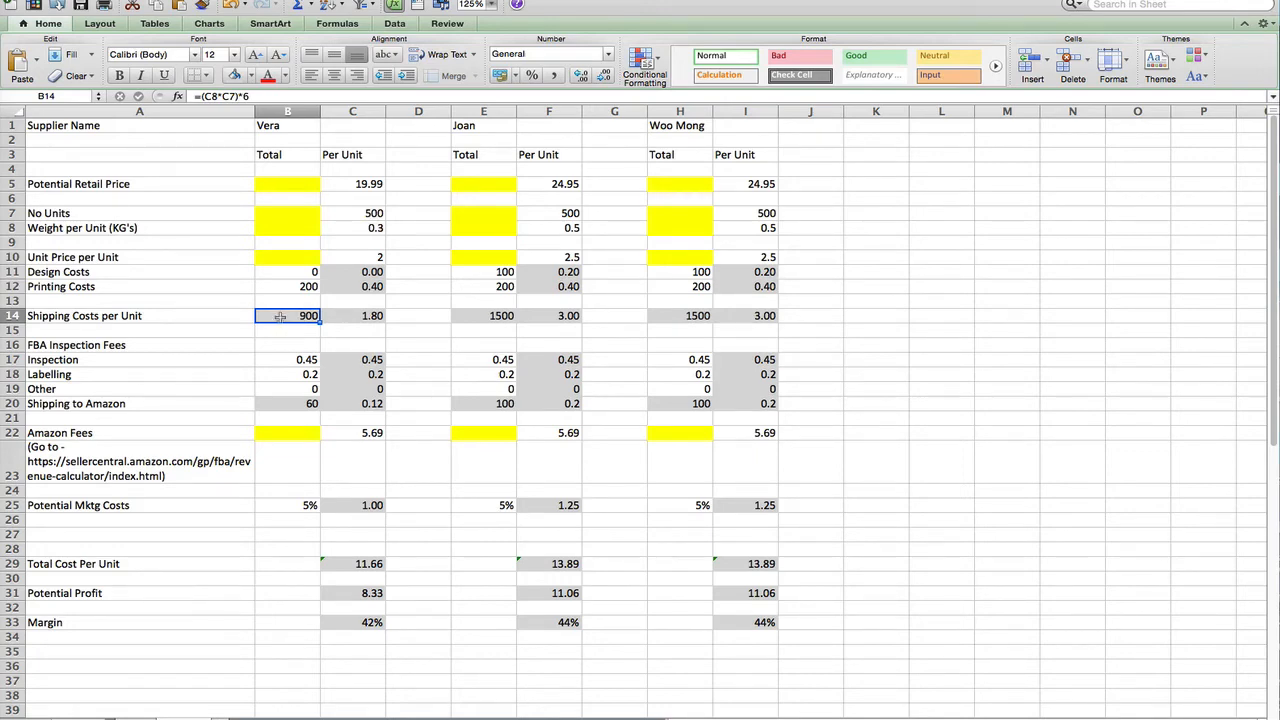
pyautogui.click(283, 359)
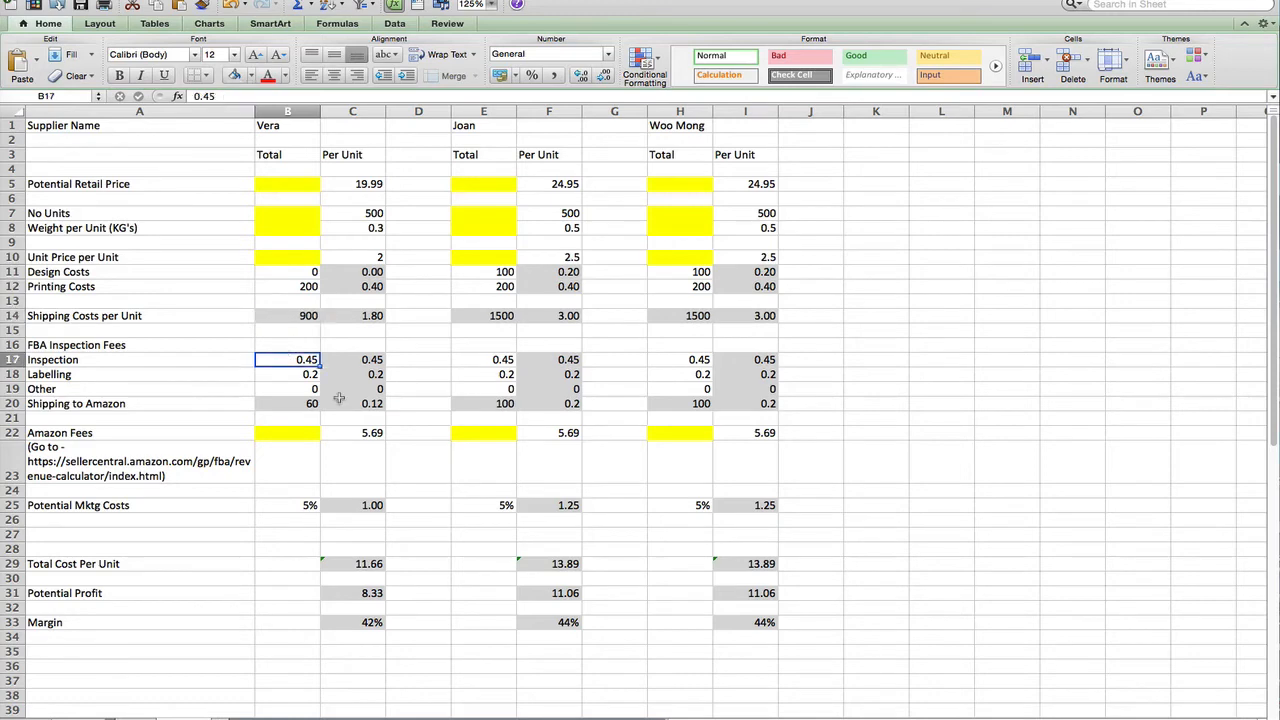
pyautogui.press('Down')
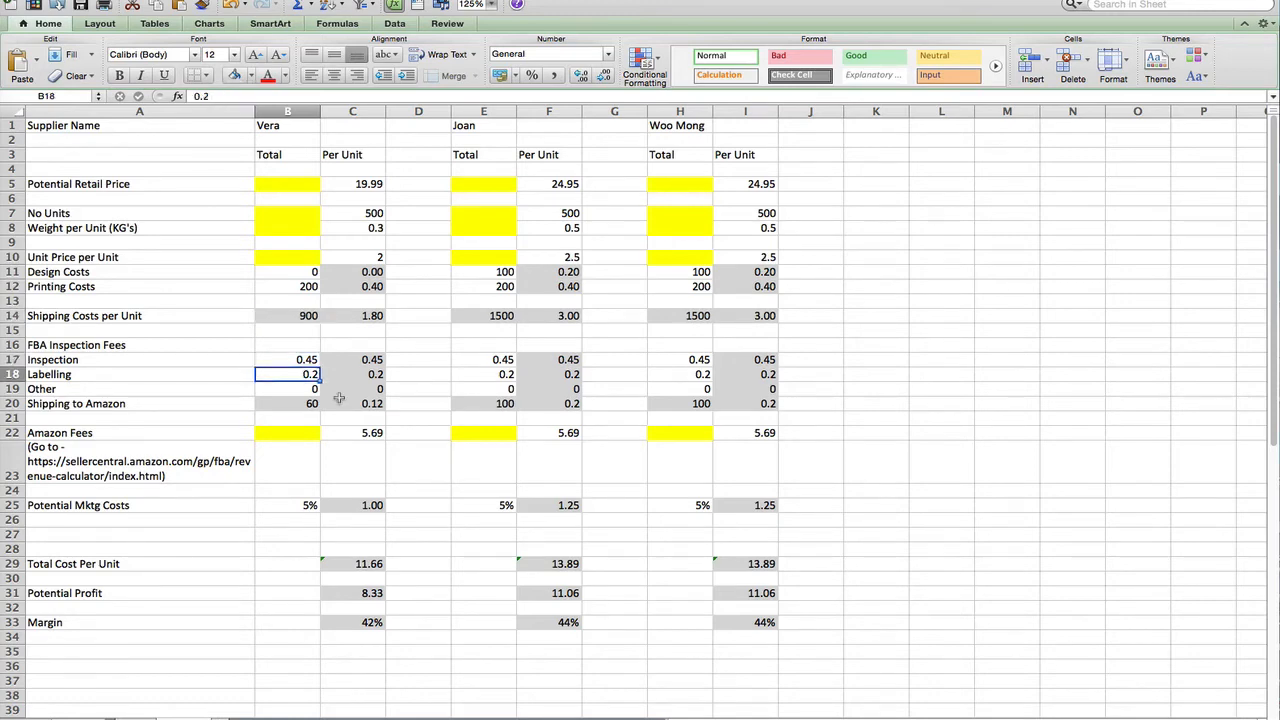
pyautogui.press('Down')
pyautogui.press('Down')
pyautogui.press('Down')
pyautogui.press('Down')
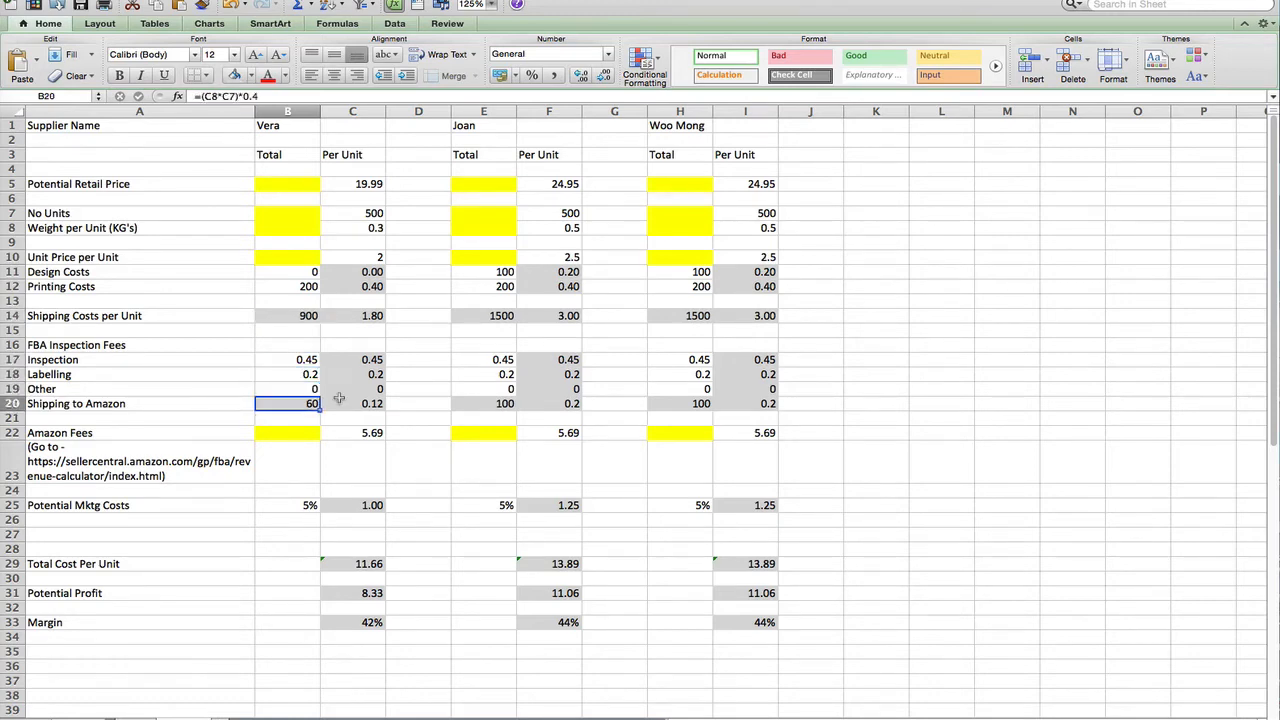
pyautogui.press('Right')
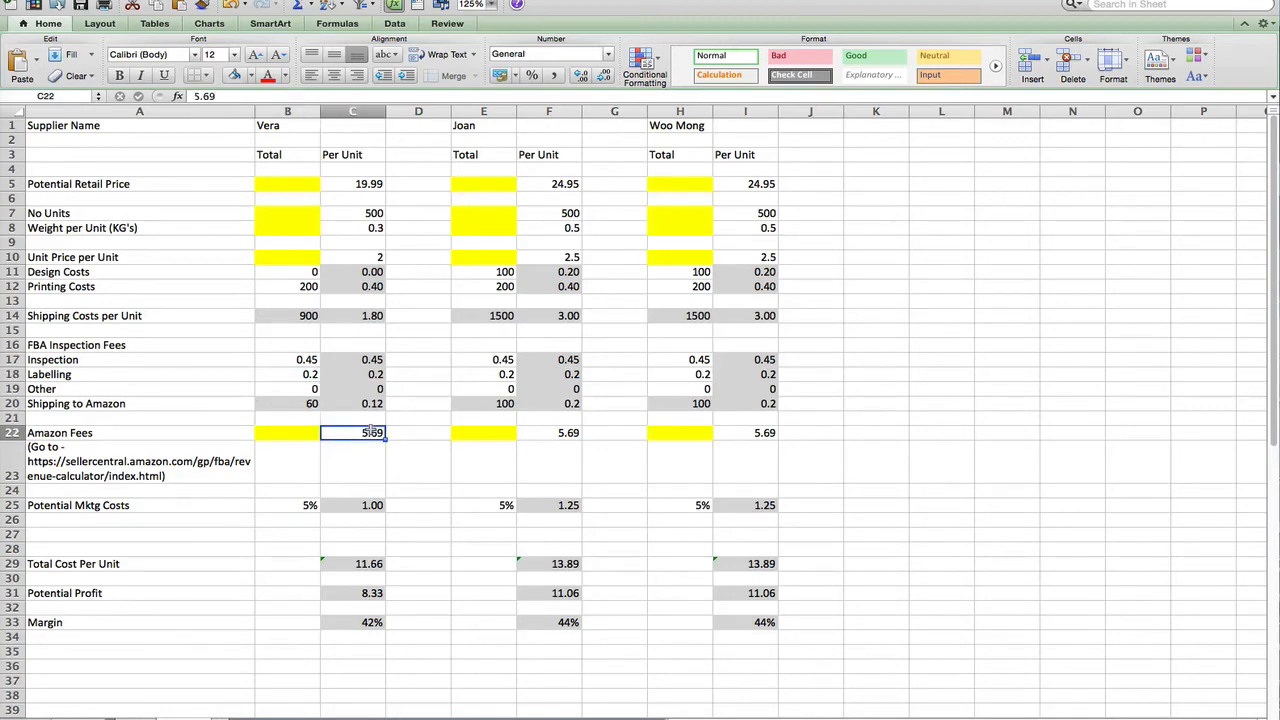
pyautogui.click(122, 468)
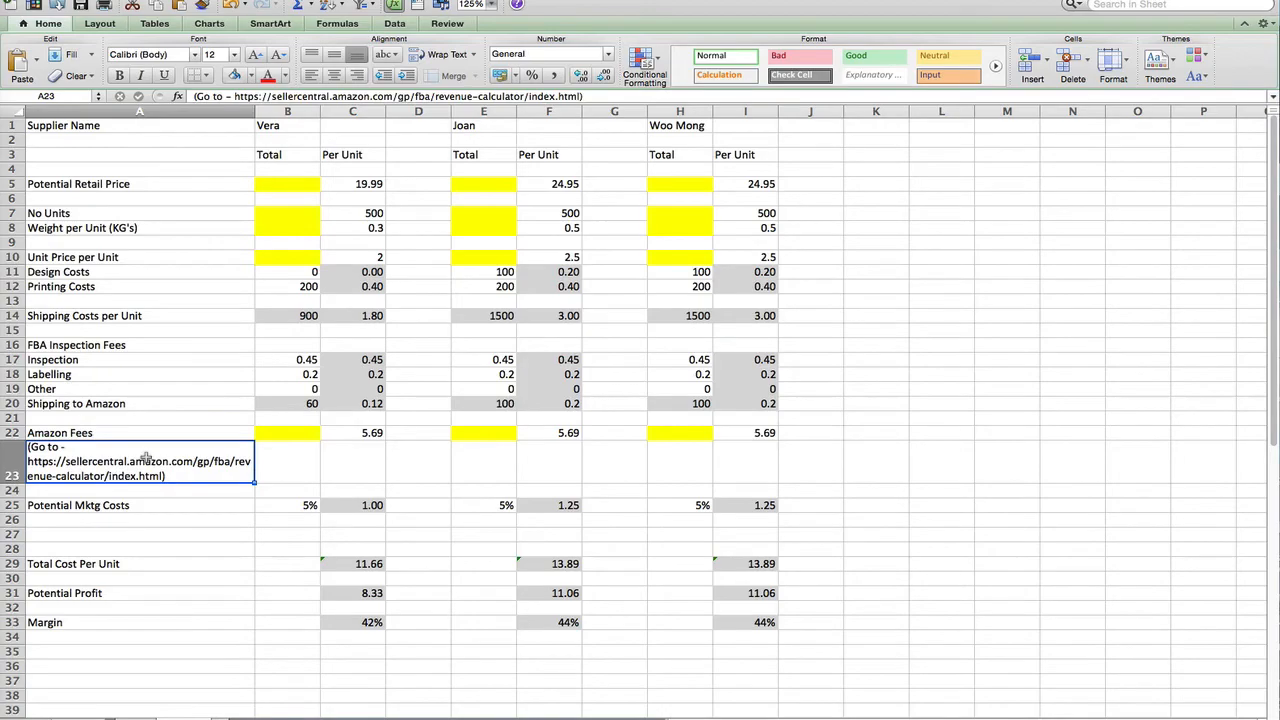
# Copy the AYL silicone gloves' ASIN from the Amazon page address, then go to the FBA Revenue Calculator
pyautogui.click(6, 166)
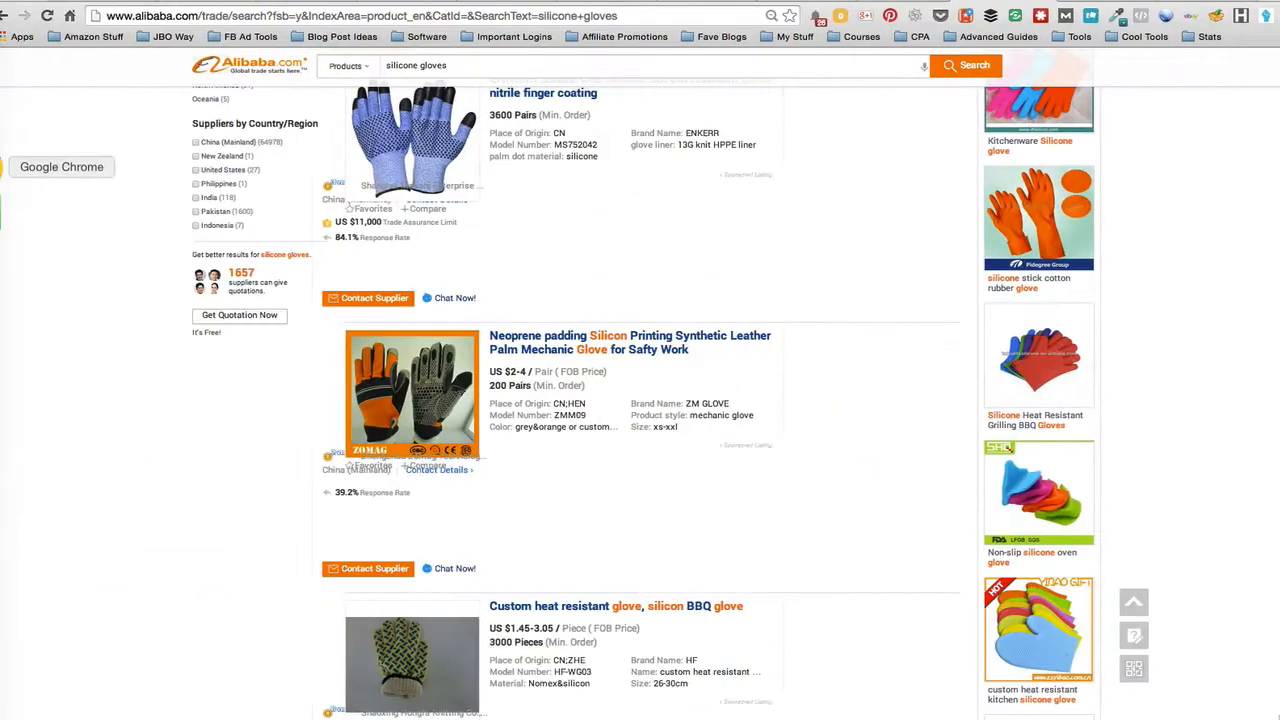
pyautogui.click(892, 2)
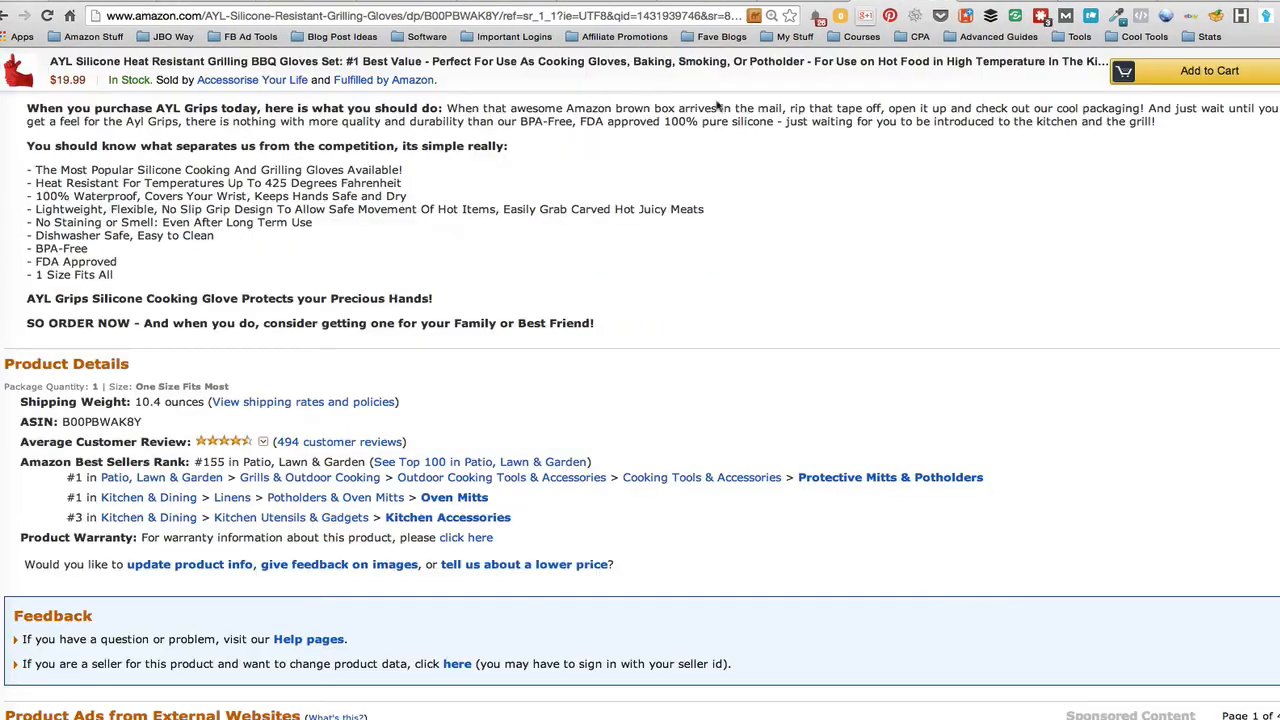
pyautogui.scroll(15, 624, 184)
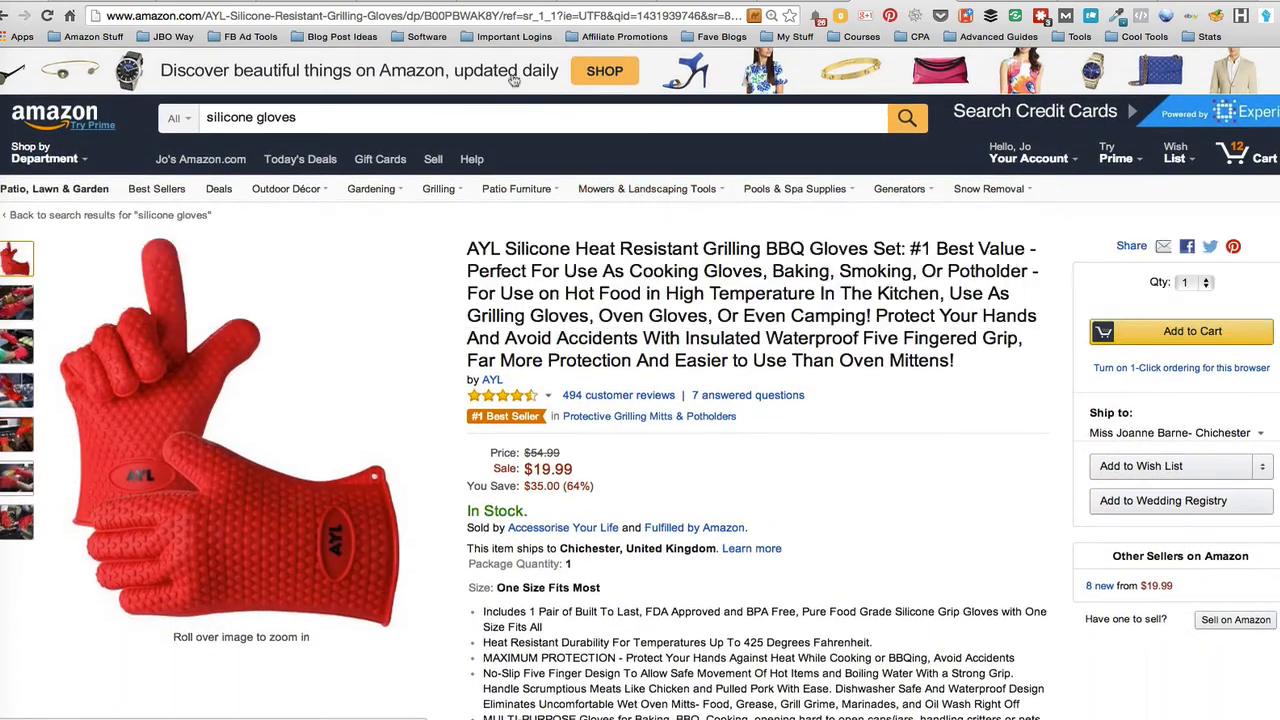
pyautogui.moveTo(424, 15); pyautogui.dragTo(485, 15)
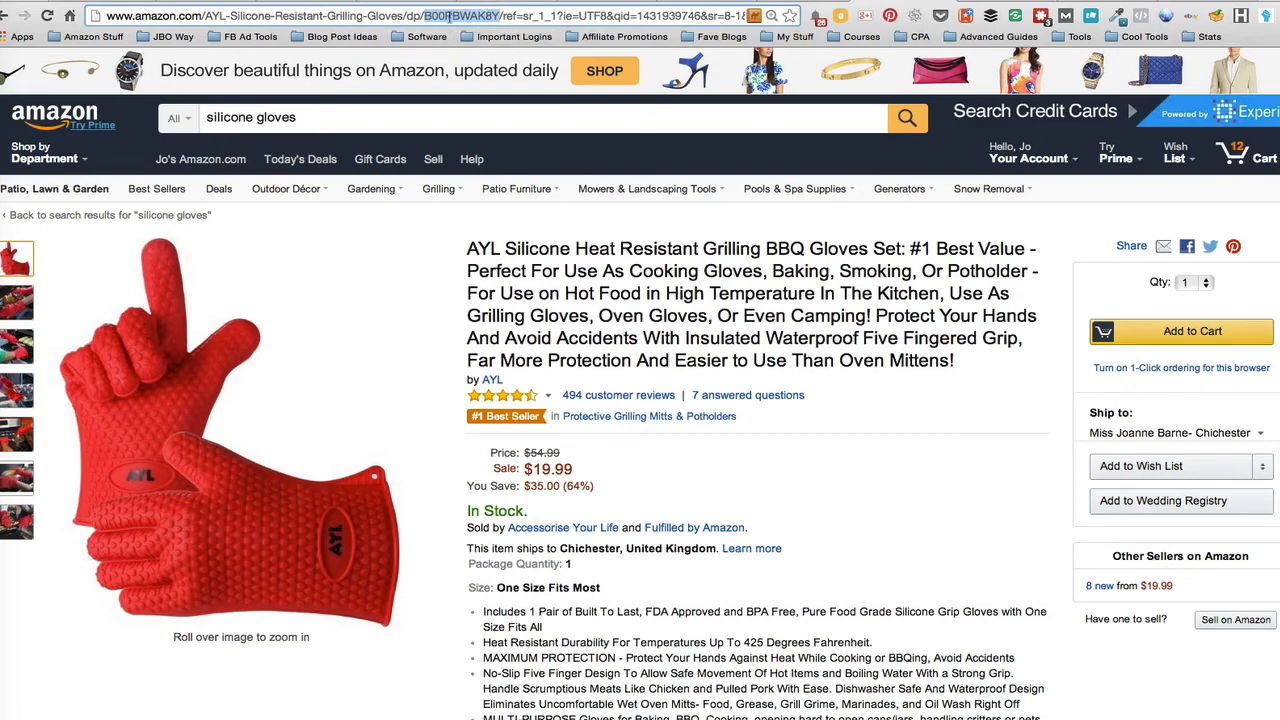
pyautogui.click(1097, 1)
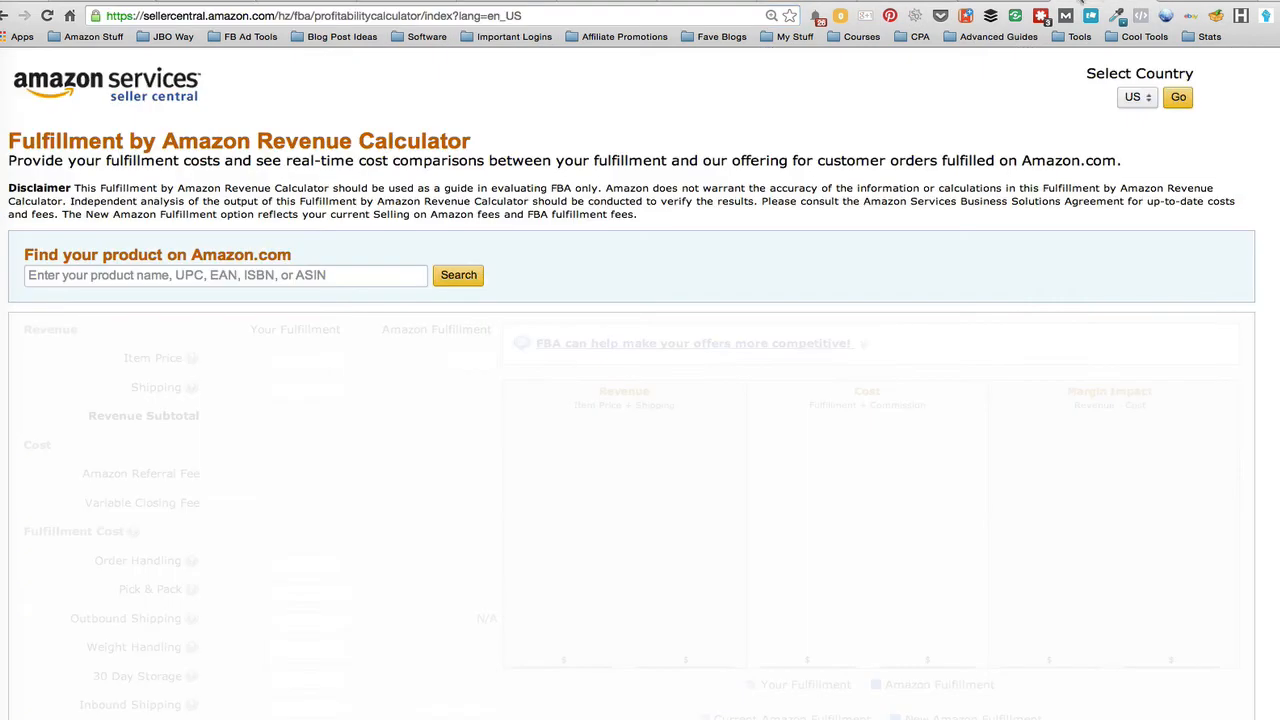
# Look up the AYL gloves in the calculator using the pasted ASIN
pyautogui.click(76, 275)
pyautogui.write('B00PBWAK8Y')
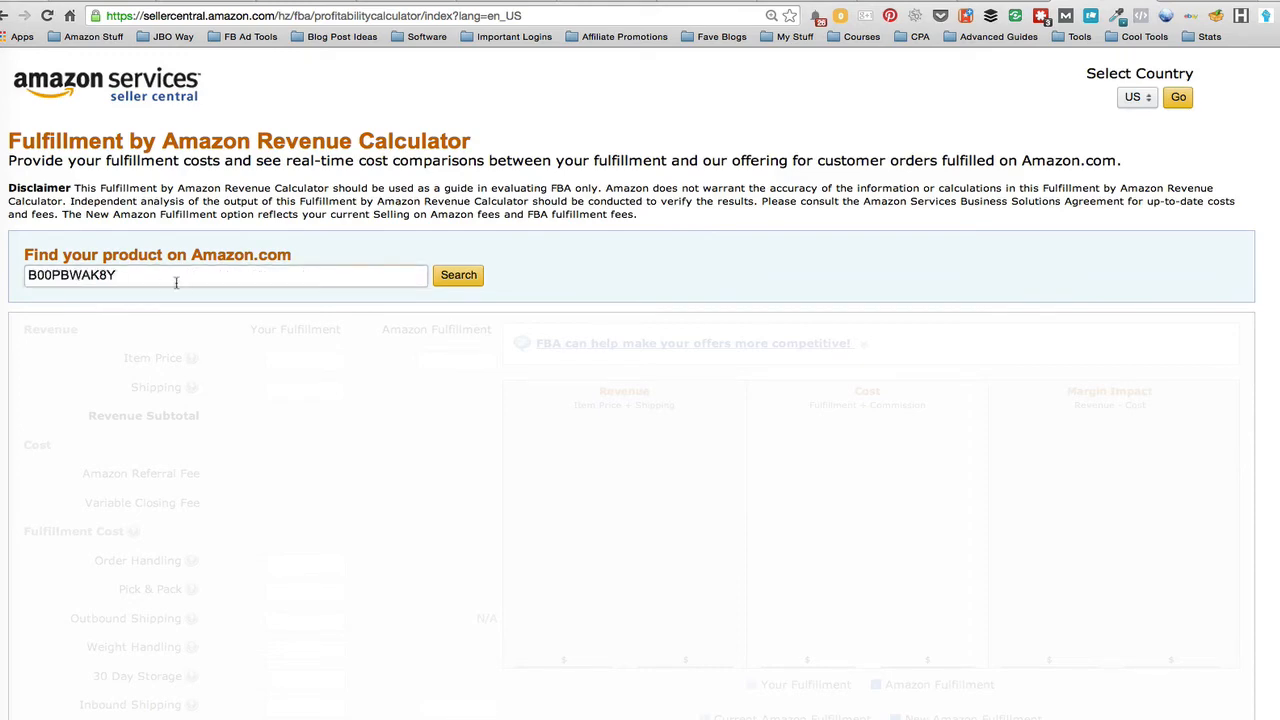
pyautogui.click(456, 276)
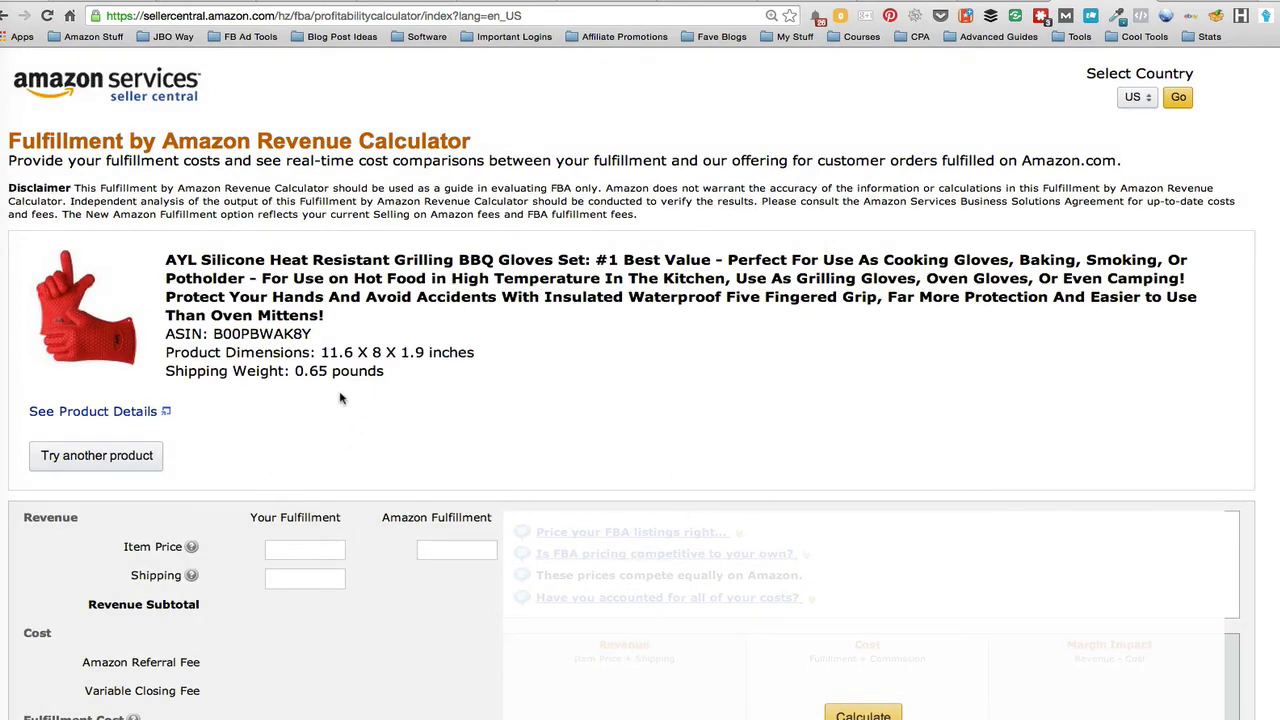
# Calculate FBA fees at a 19.99 item price, giving a 5.72 cost and 14.27 margin impact
pyautogui.scroll(-5, 340, 398)
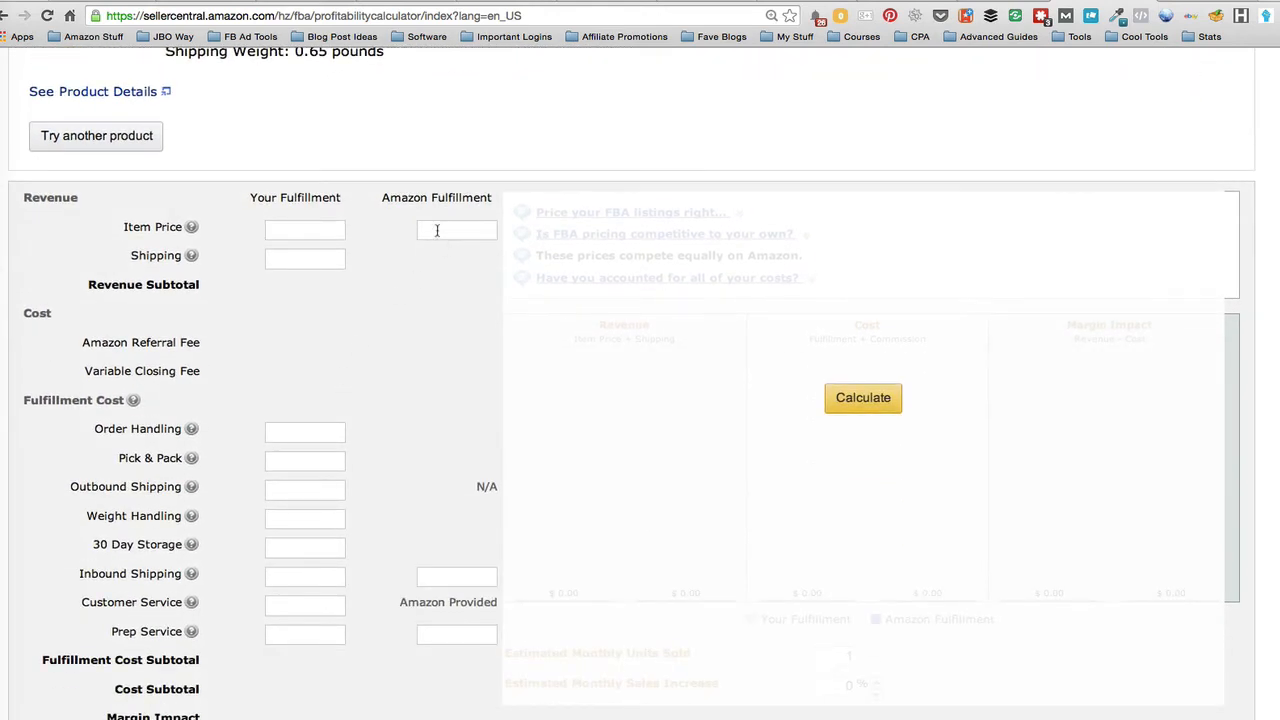
pyautogui.write('1')
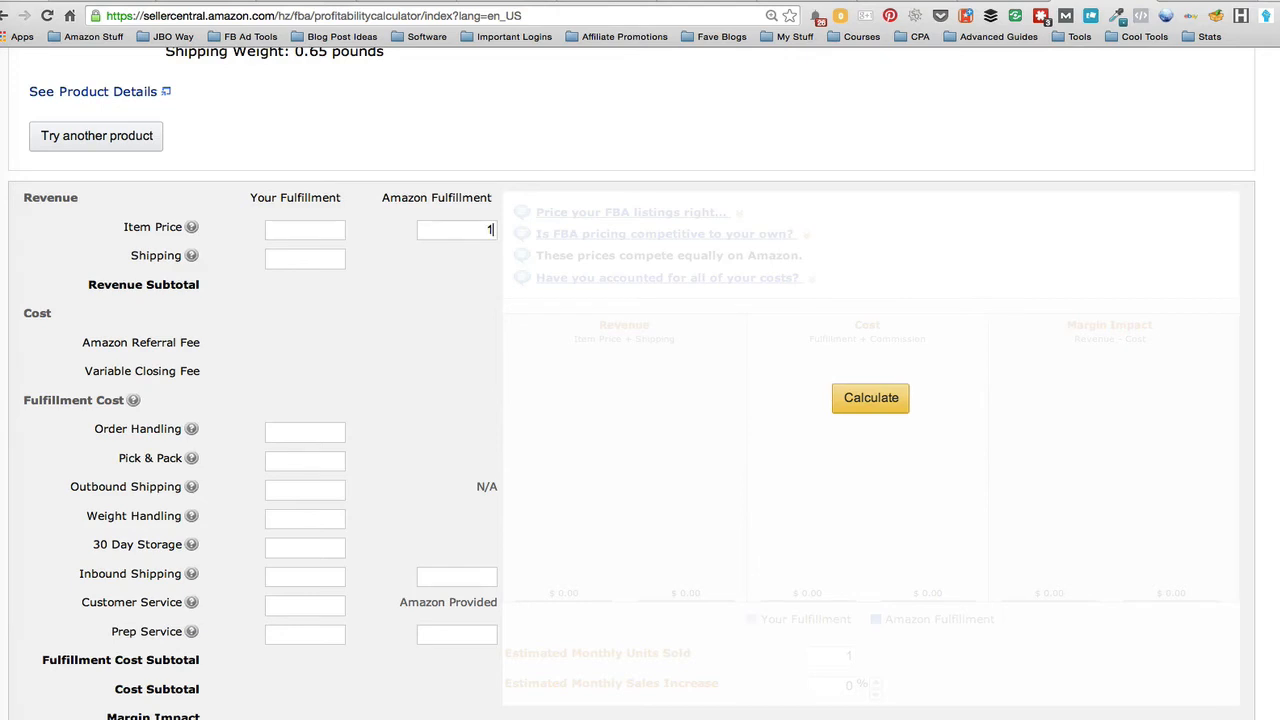
pyautogui.write('9.99')
pyautogui.click(870, 400)
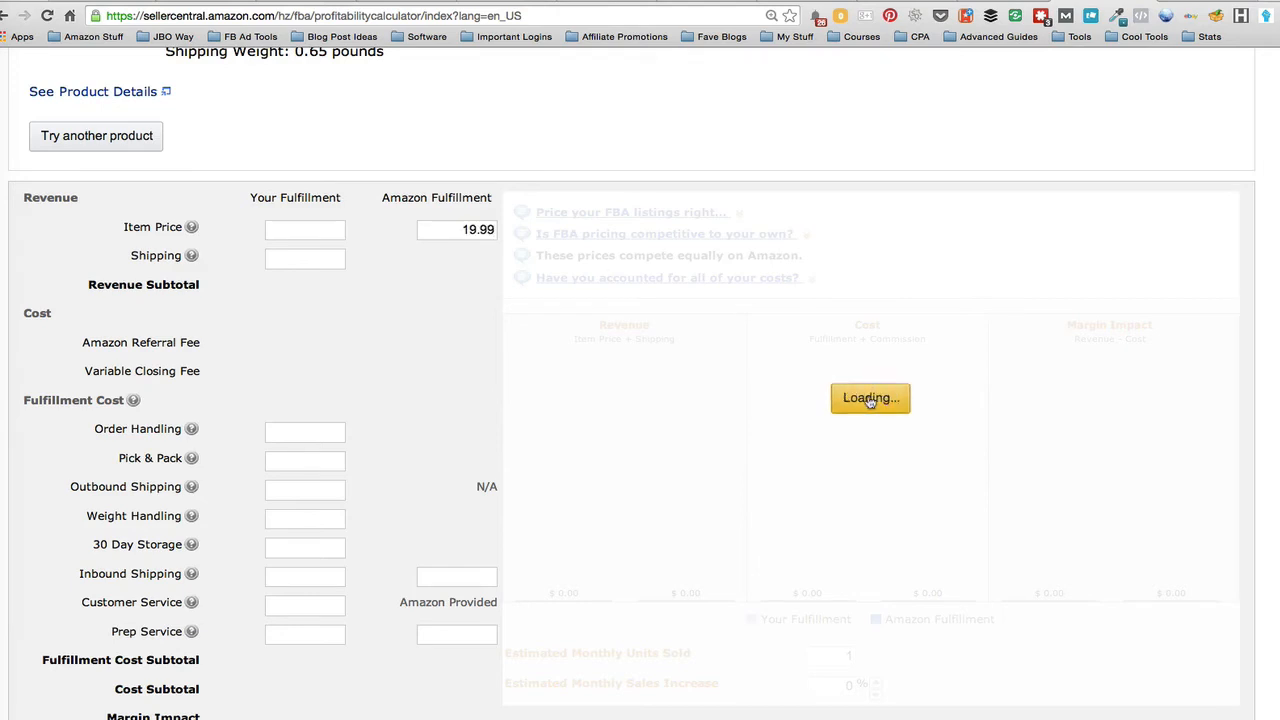
pyautogui.scroll(-1, 627, 483)
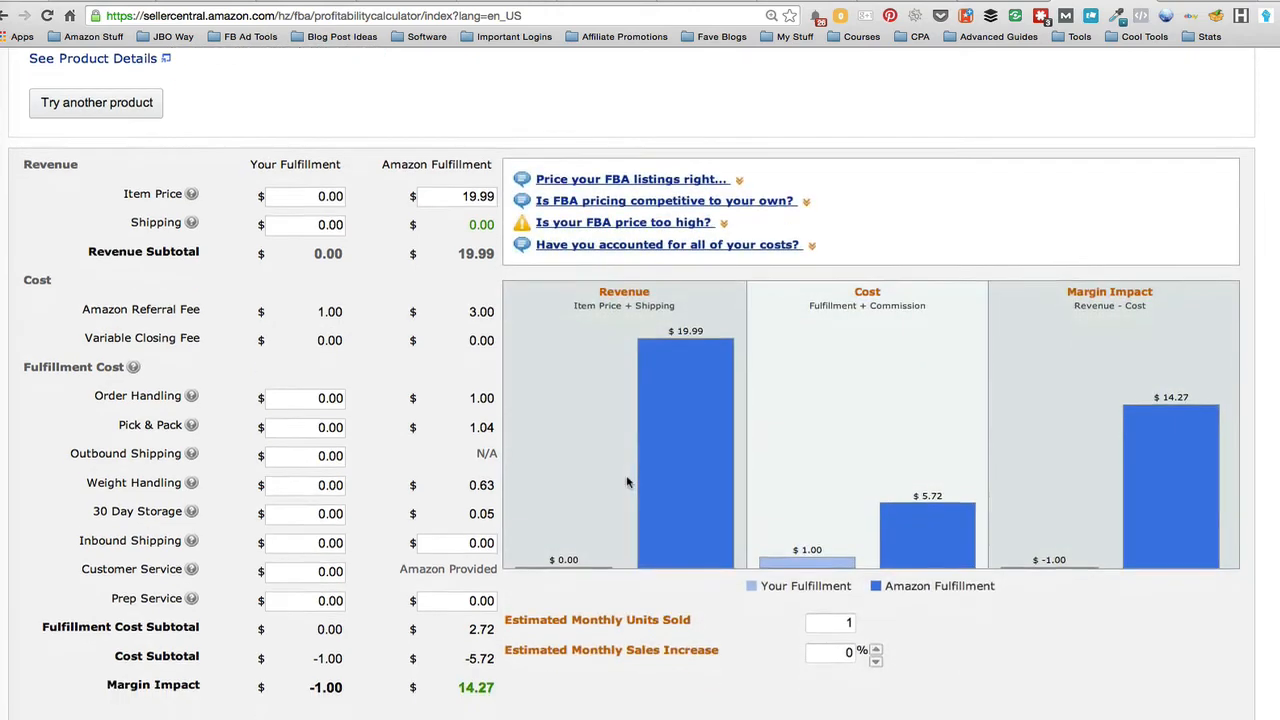
pyautogui.scroll(-2, 627, 483)
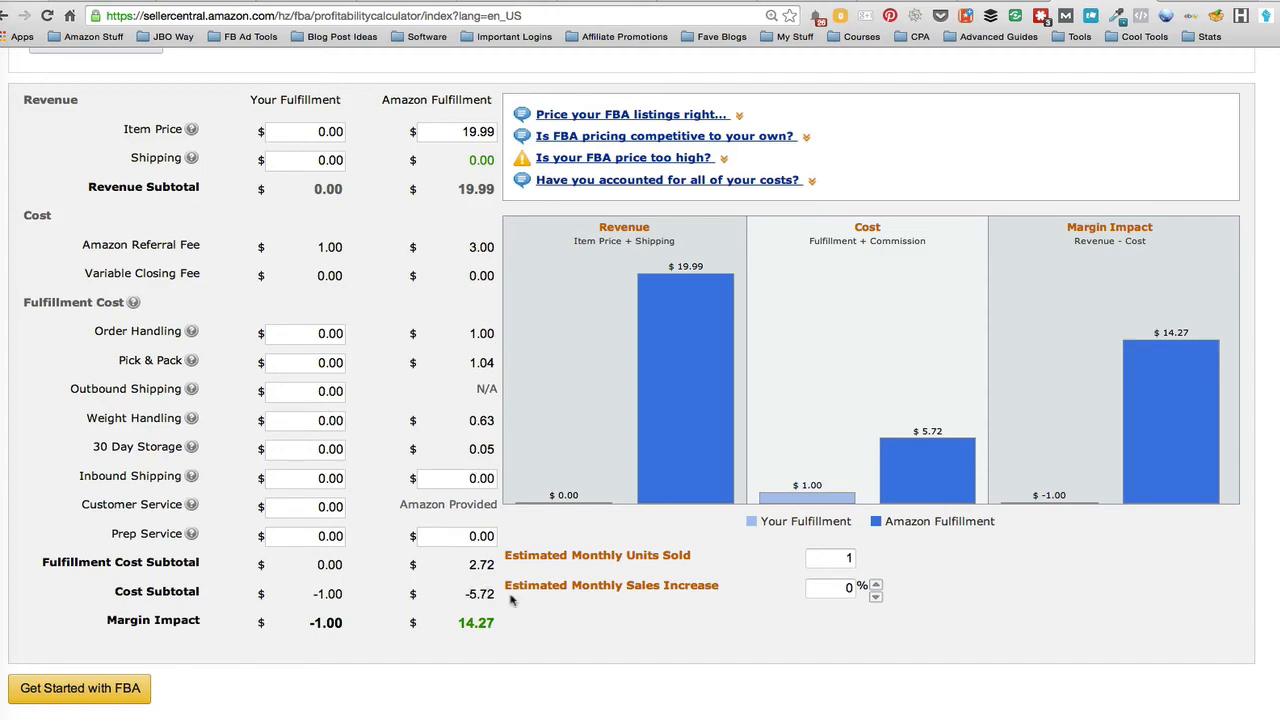
# Change Vera's per-unit Amazon fee in C22 to 5.72
pyautogui.click(4, 255)
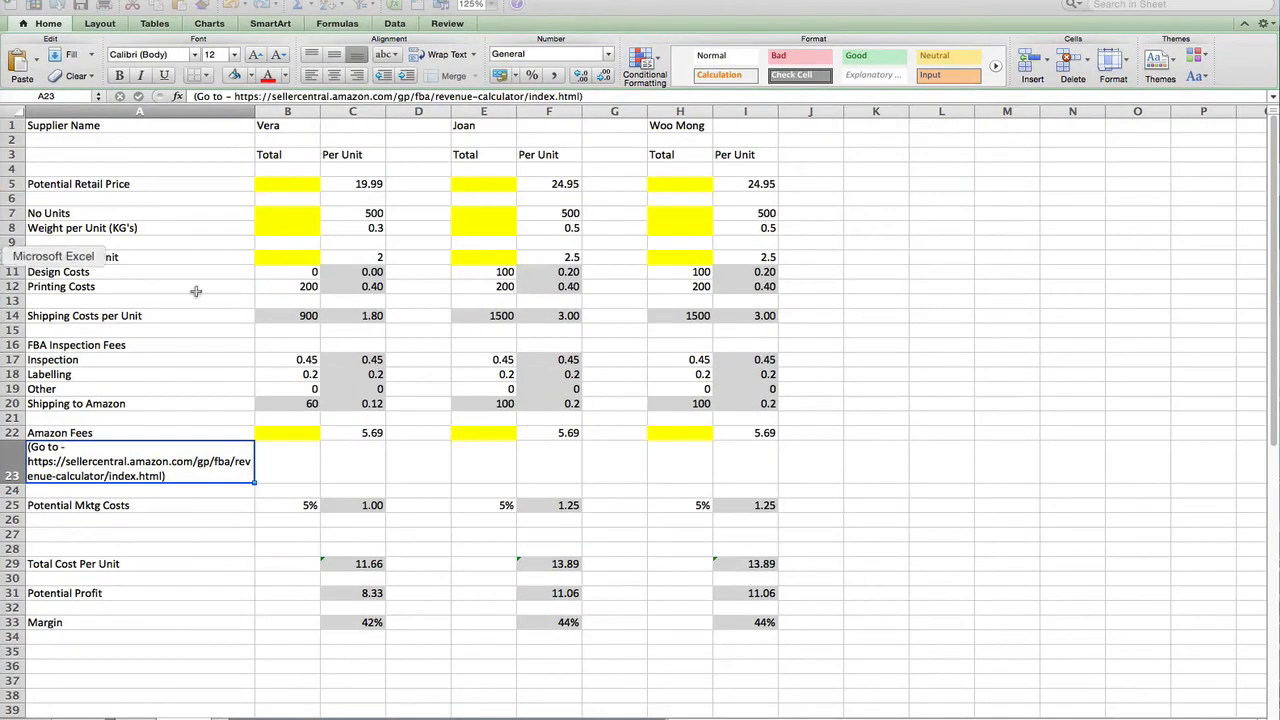
pyautogui.click(352, 432)
pyautogui.write('5')
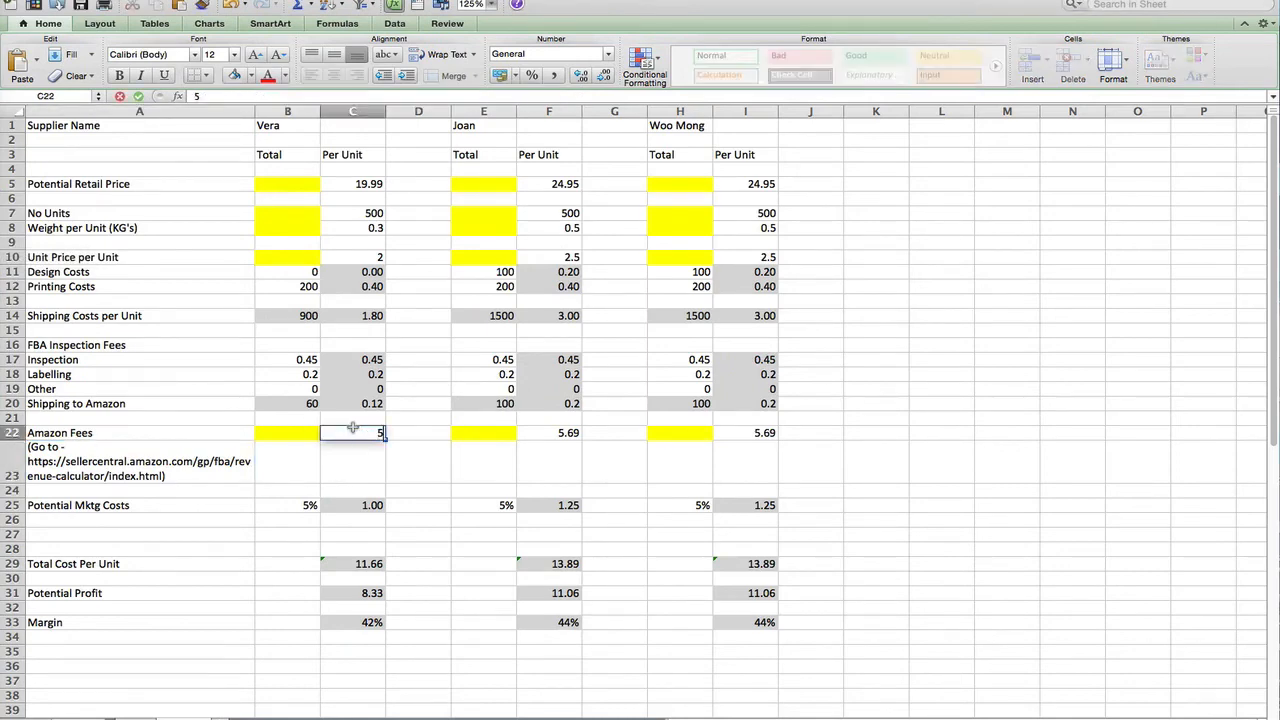
pyautogui.write('.72')
pyautogui.press('Return')
# Check the total cost per unit and potential profit formulas now show 11.69 and 8.30
pyautogui.scroll(-6, 395, 530)
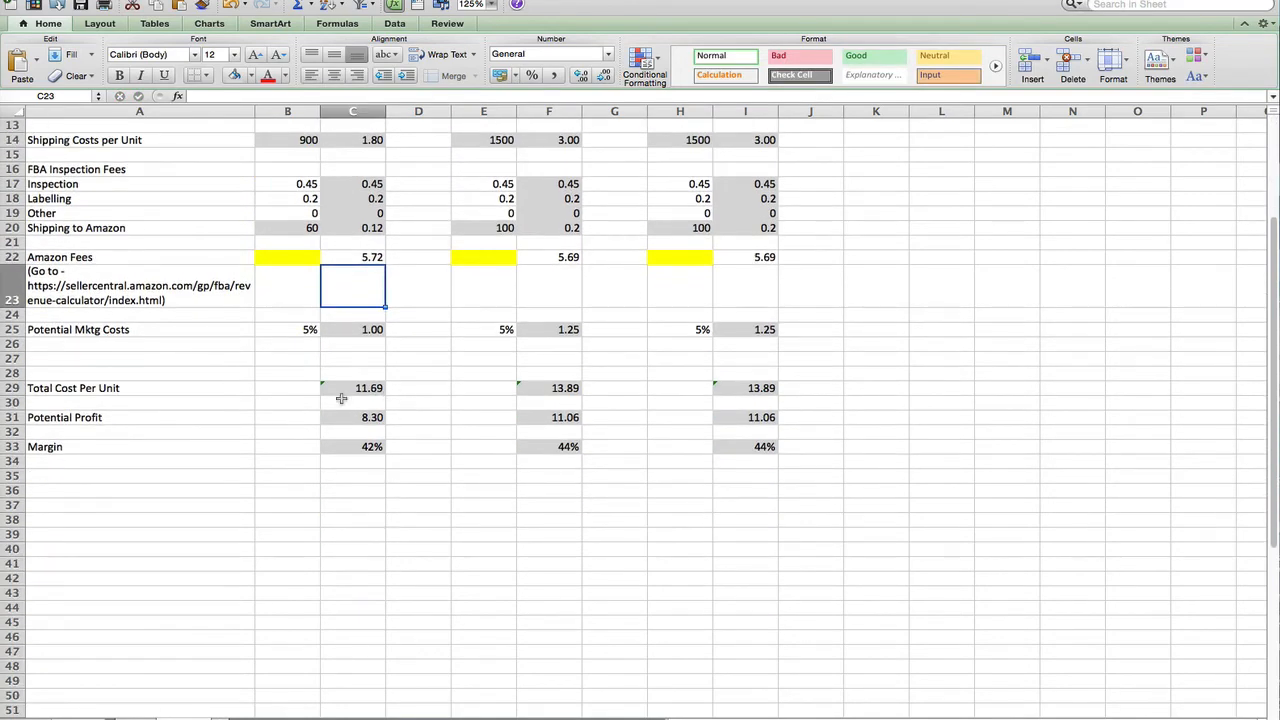
pyautogui.click(358, 386)
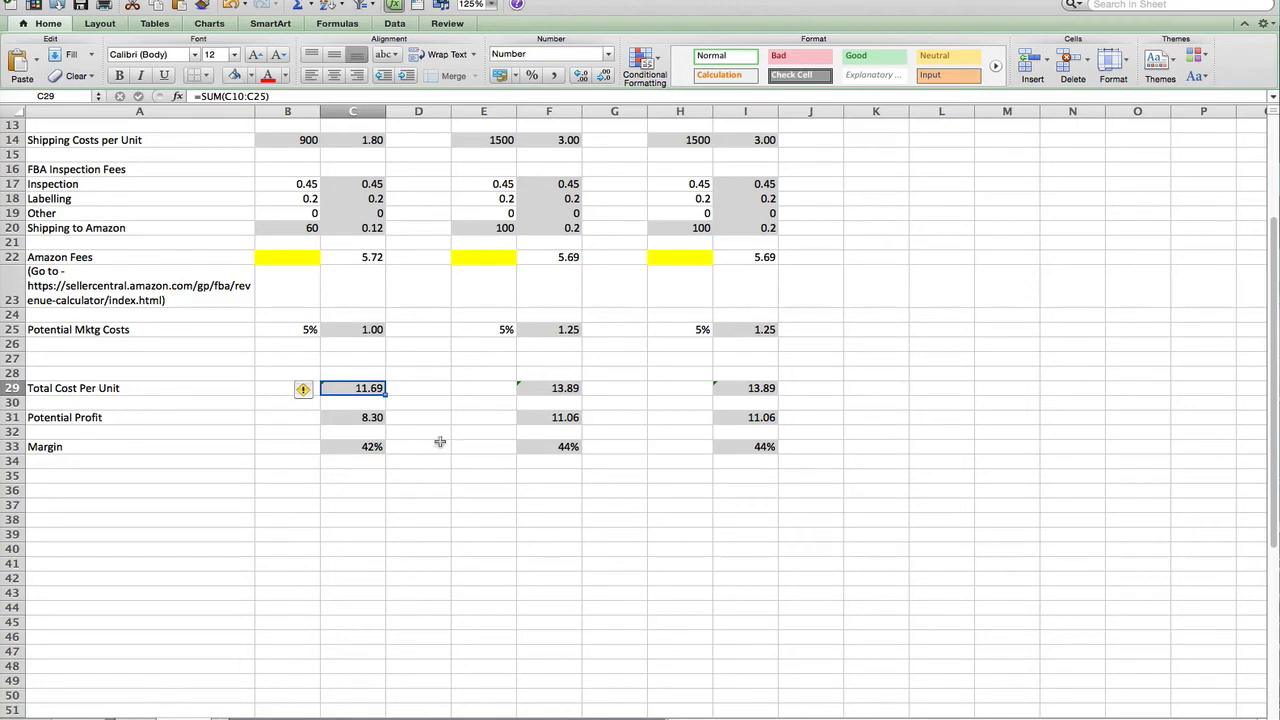
pyautogui.click(344, 420)
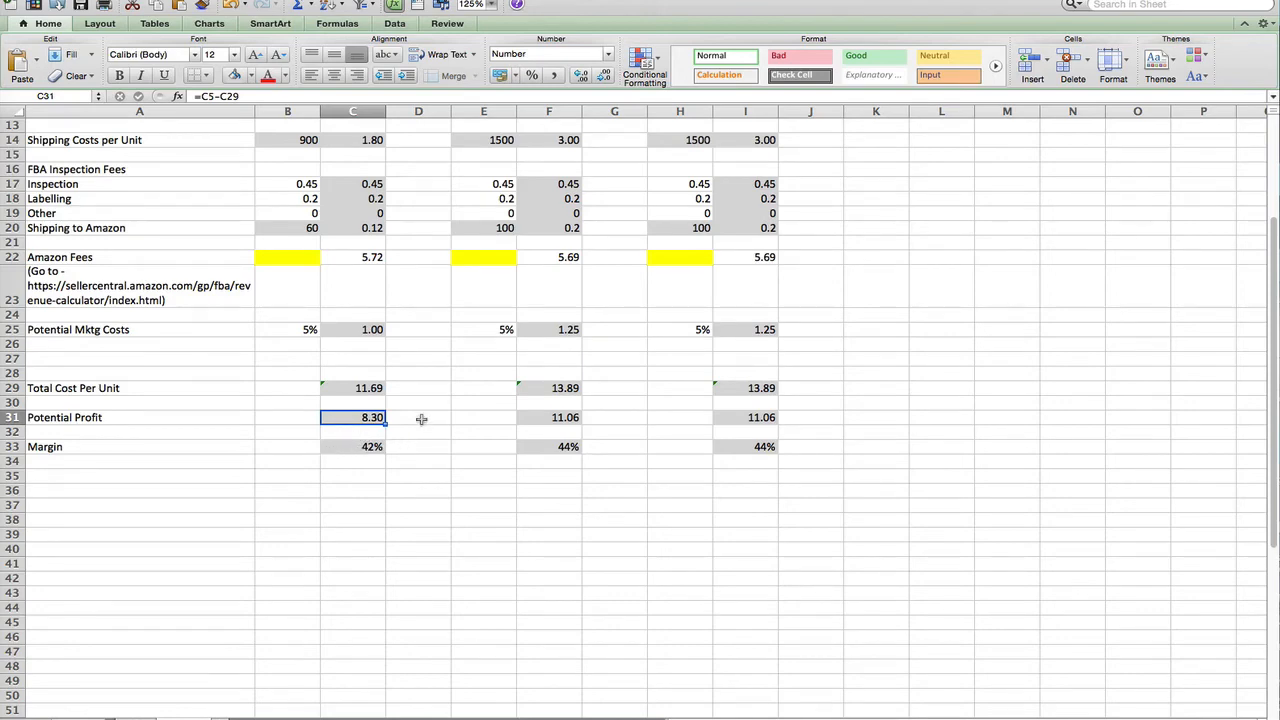
pyautogui.scroll(5, 420, 418)
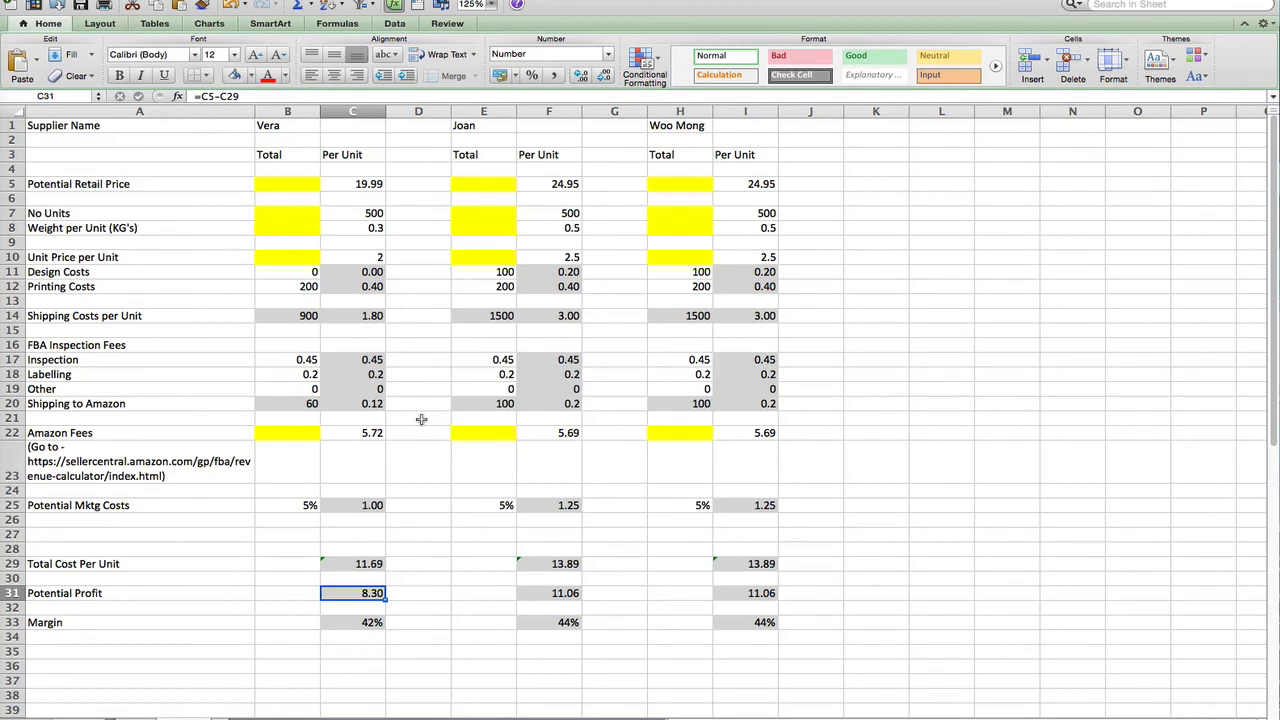
pyautogui.click(345, 626)
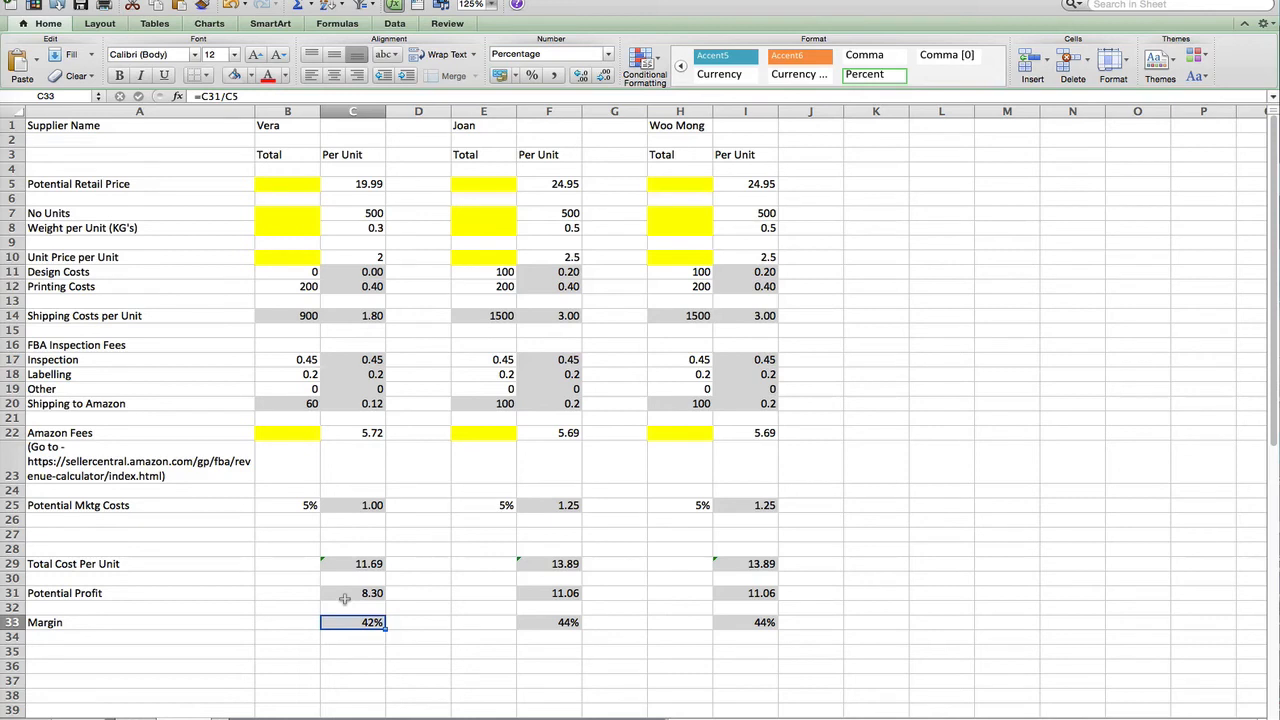
pyautogui.click(352, 271)
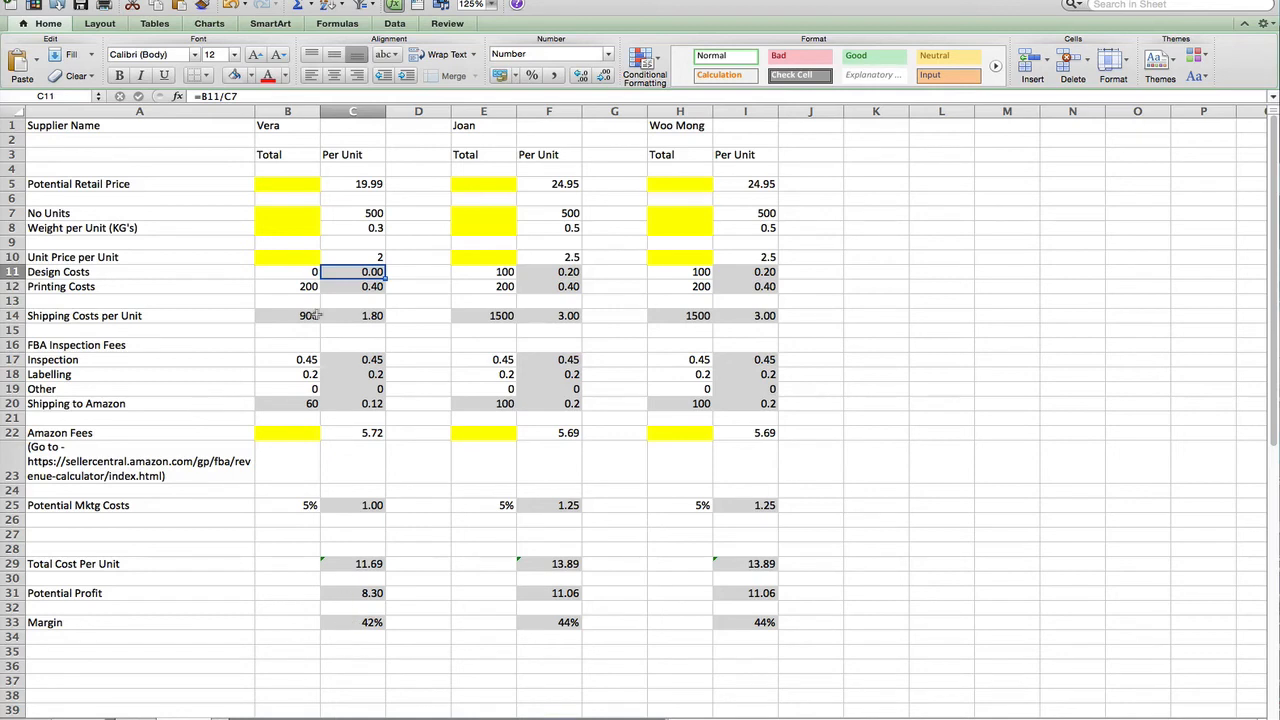
pyautogui.click(279, 288)
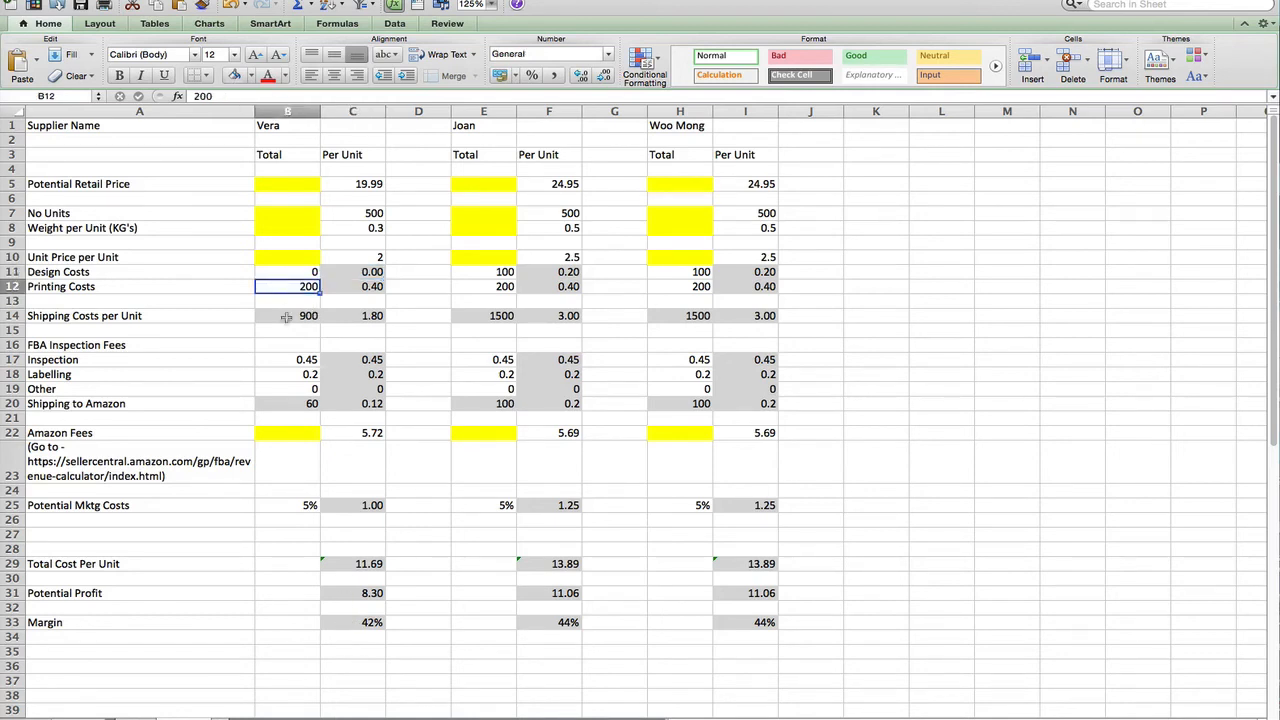
pyautogui.click(285, 318)
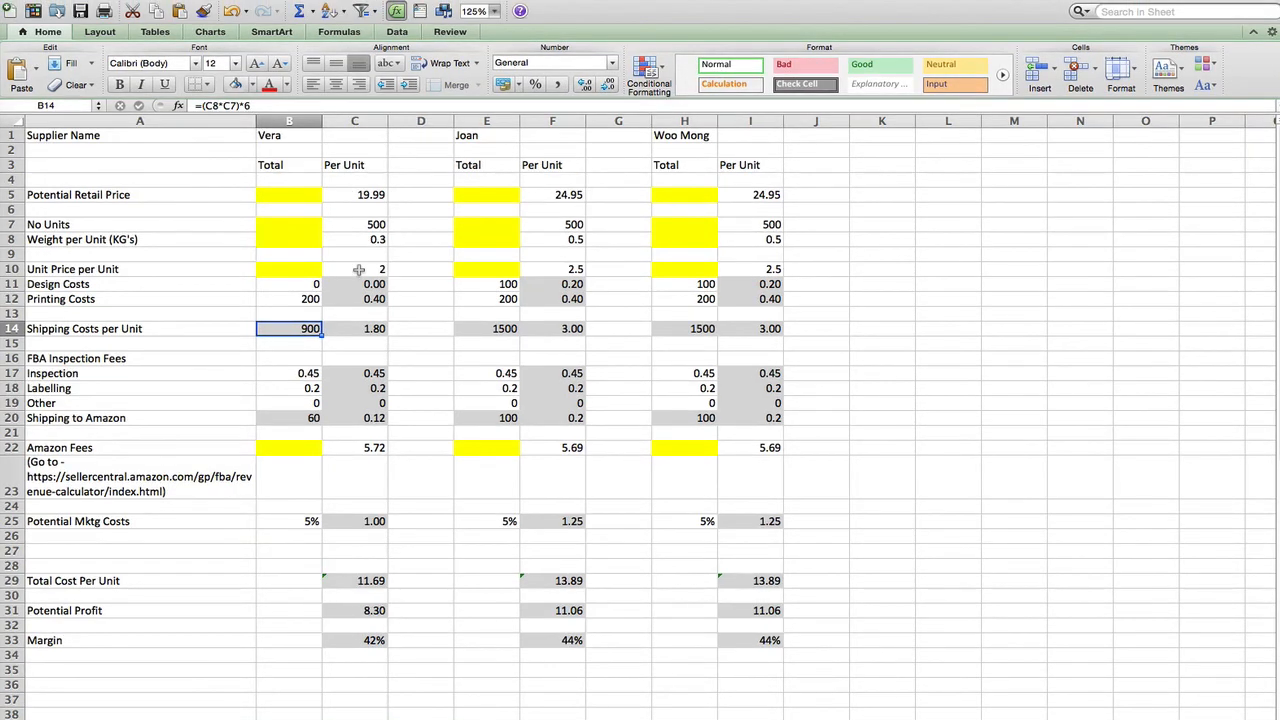
pyautogui.click(358, 270)
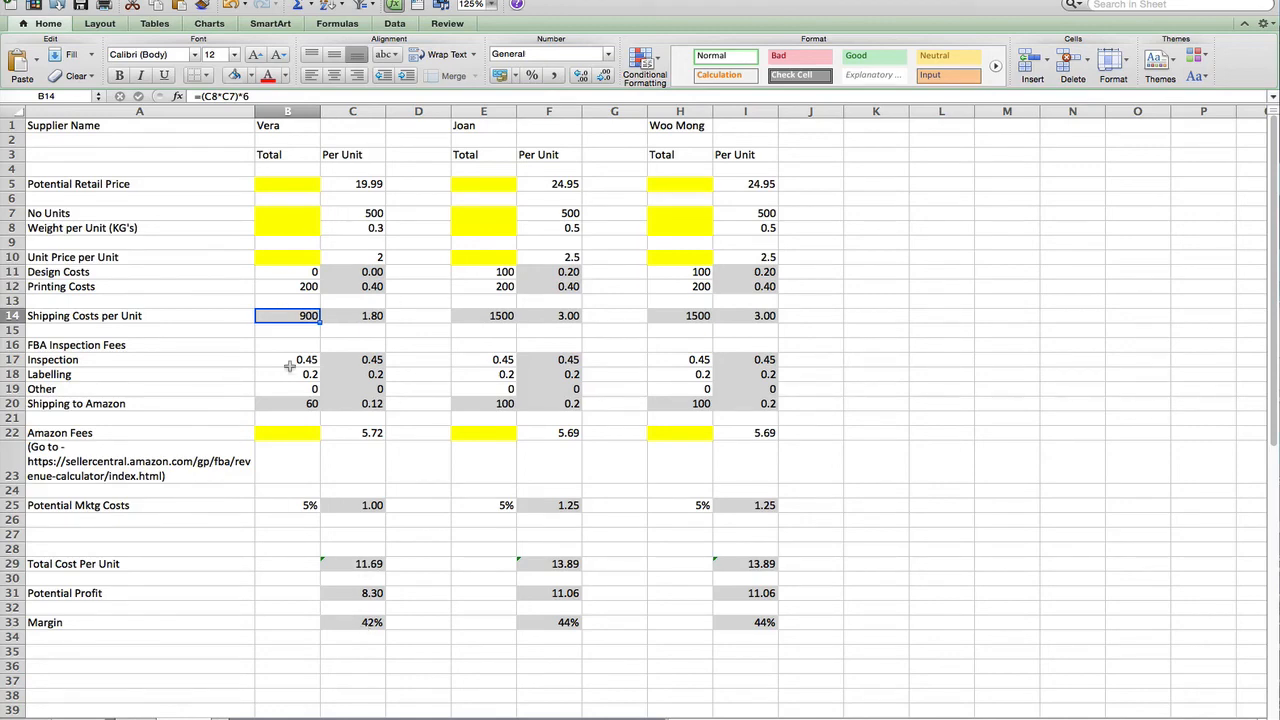
pyautogui.click(462, 123)
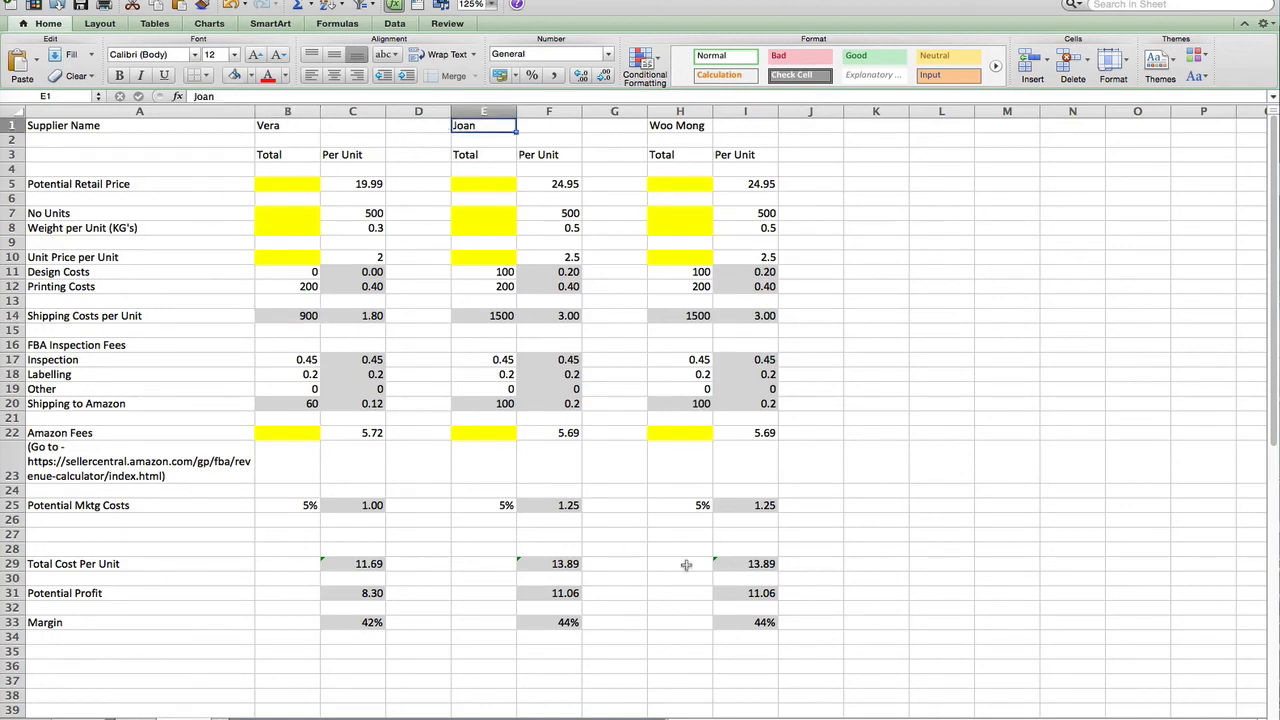
pyautogui.click(891, 562)
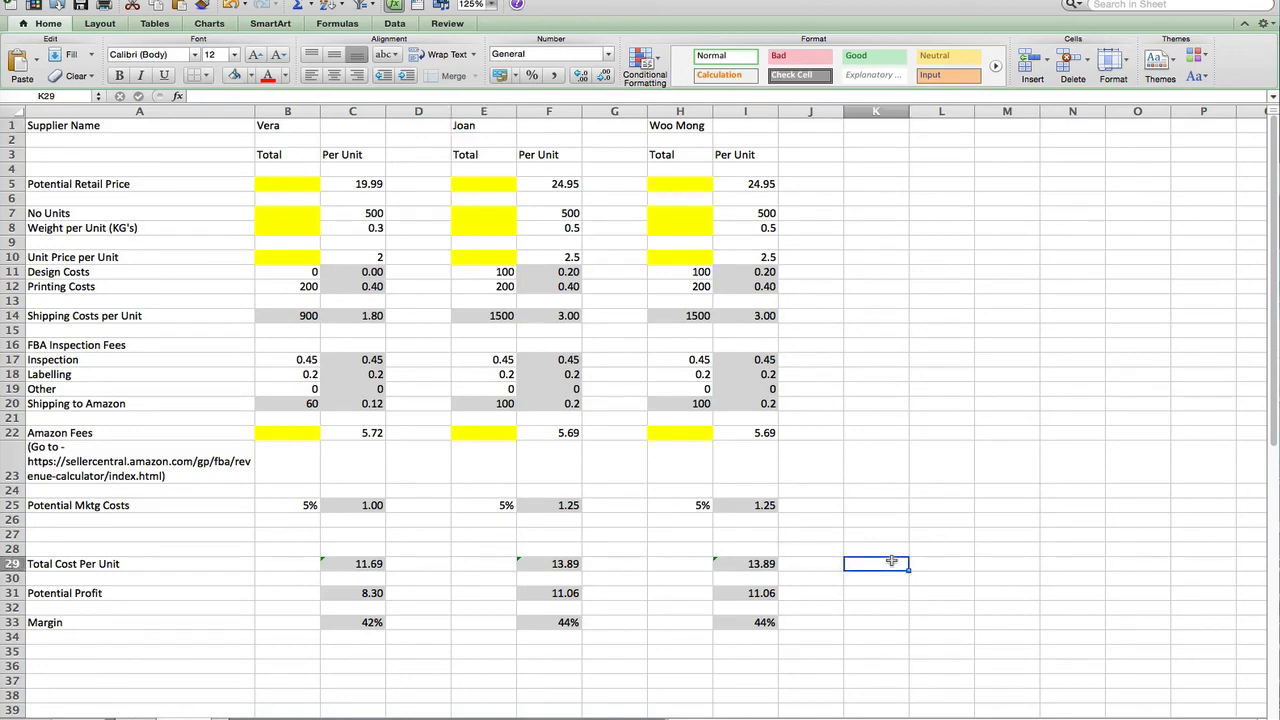
pyautogui.click(876, 462)
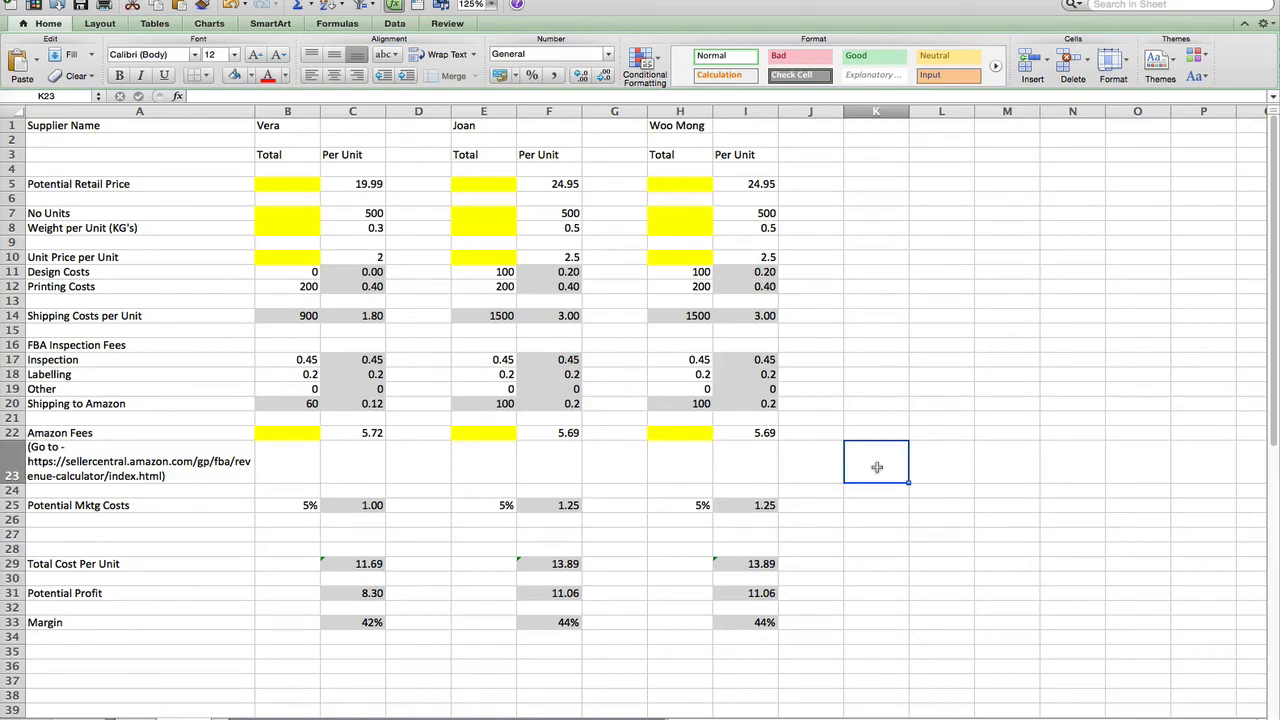